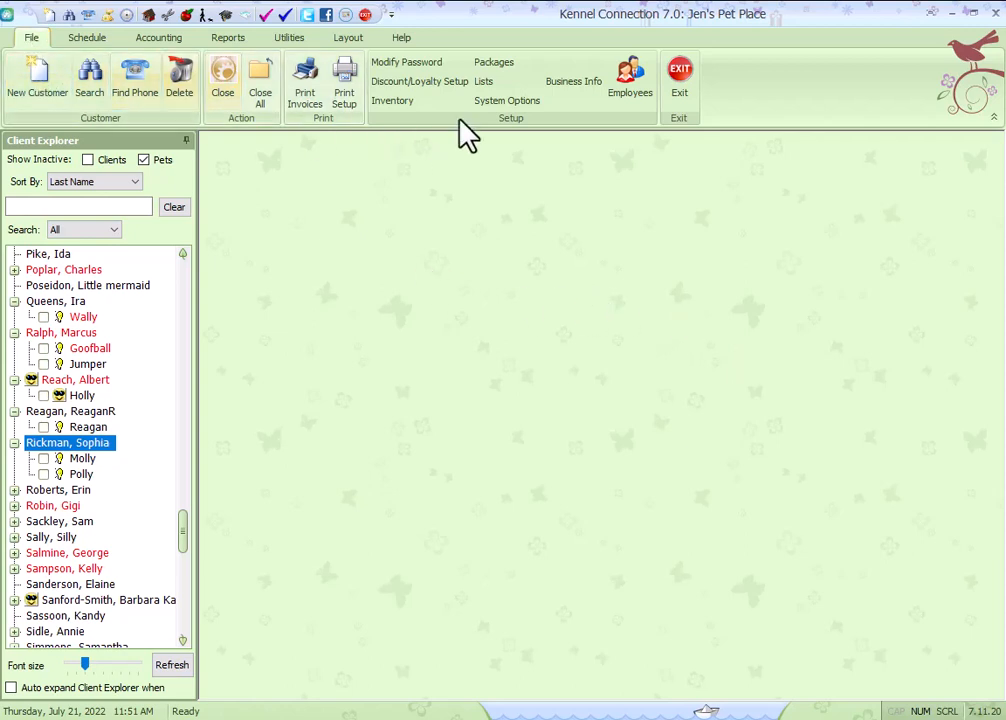
Open the system options and expand the Boarding section.
{"action": "left_click", "coordinate": [497, 102]}
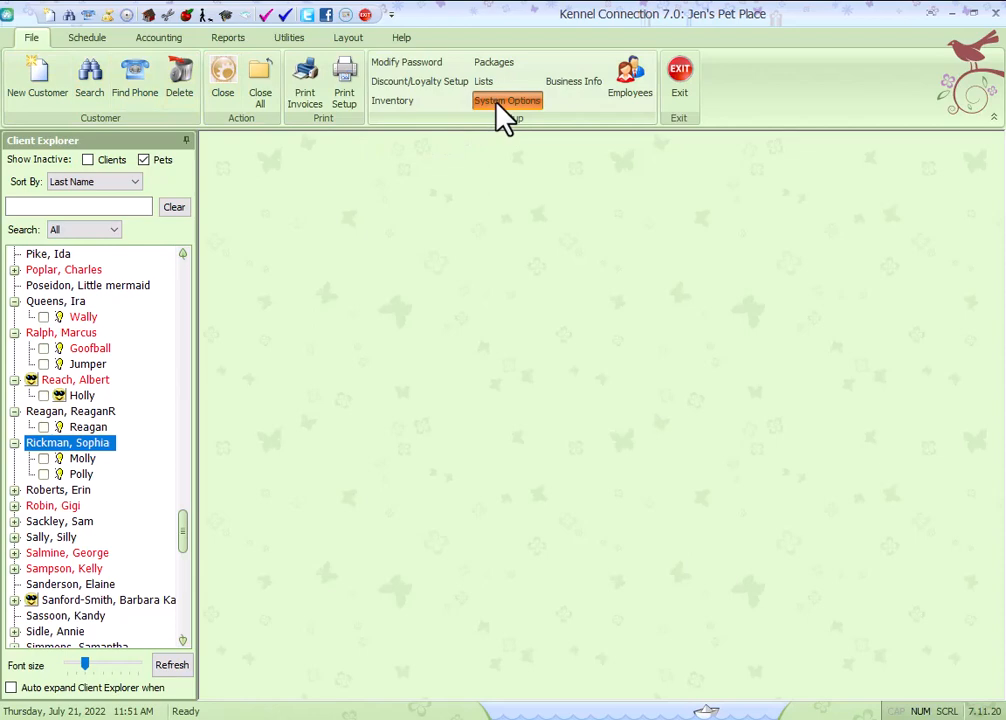
{"action": "left_click", "coordinate": [256, 534]}
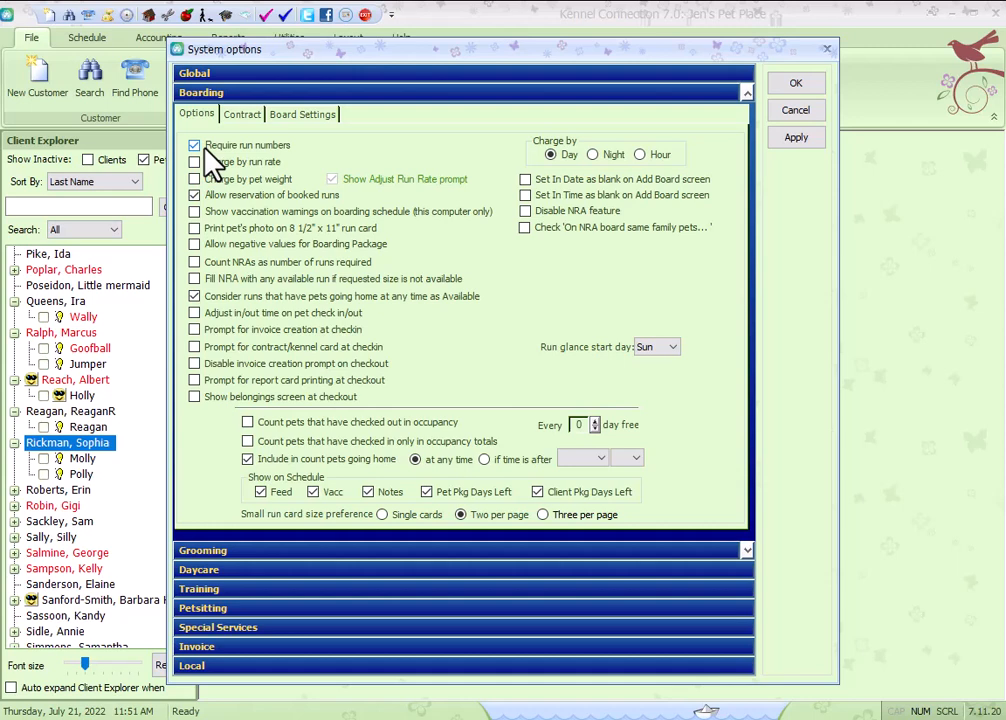
Review the boarding options, including booked-run reservations, going-home availability and the run glance start day.
{"action": "left_click", "coordinate": [194, 196]}
{"action": "left_click", "coordinate": [196, 199]}
{"action": "left_click", "coordinate": [195, 297]}
{"action": "left_click", "coordinate": [673, 348]}
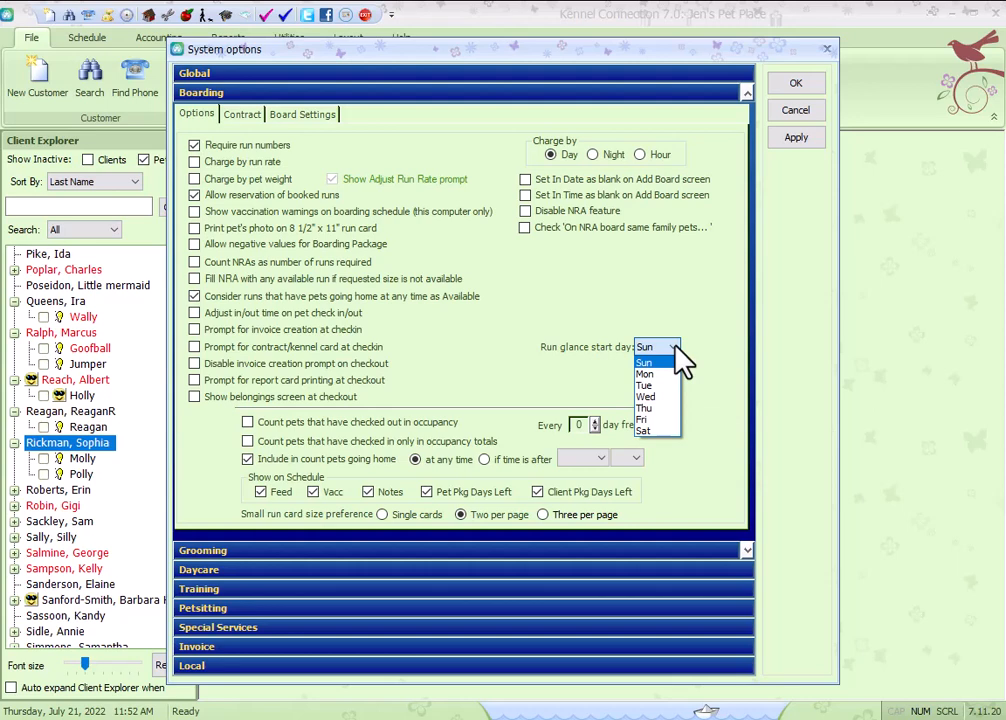
{"action": "left_click", "coordinate": [675, 347]}
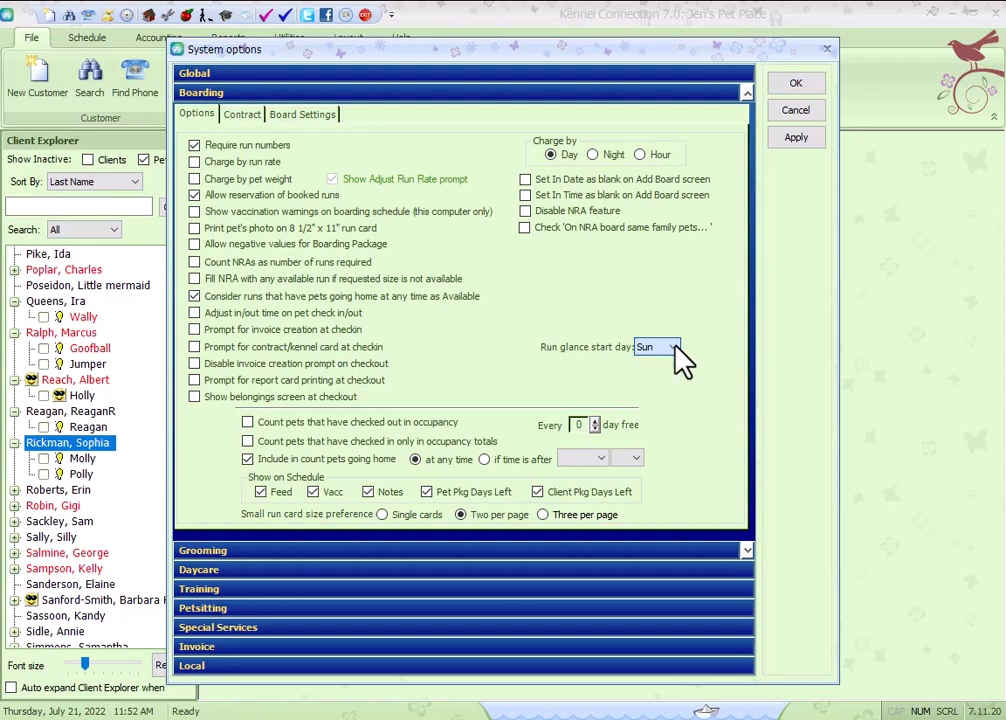
Expand the Daycare options, toggle the Run item shown on the schedule, and confirm the system options.
{"action": "left_click", "coordinate": [310, 569]}
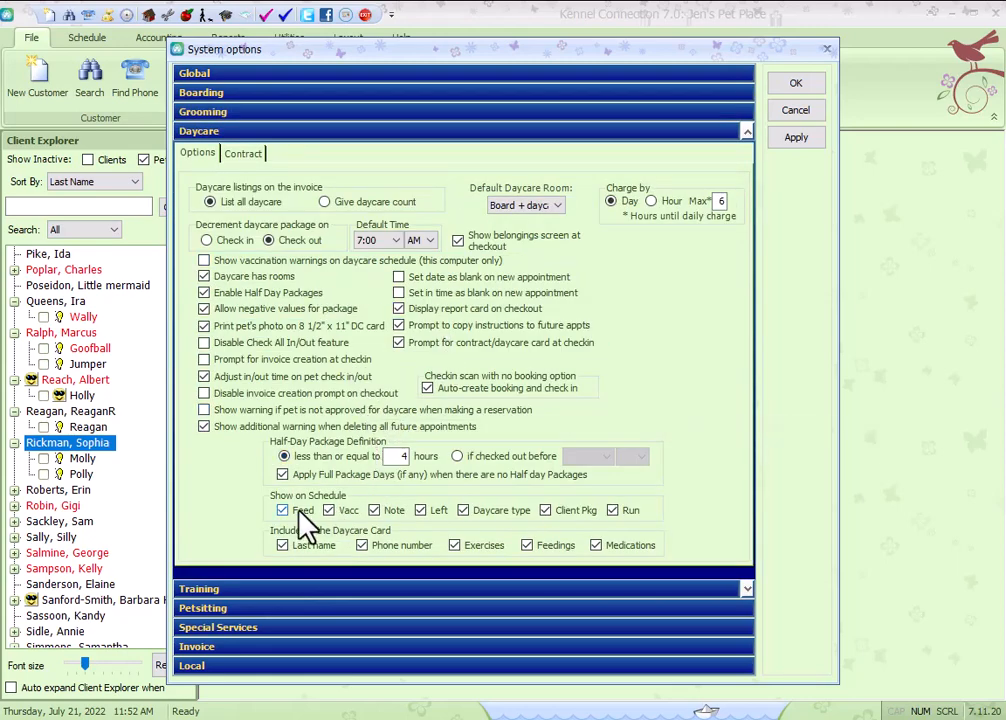
{"action": "left_click", "coordinate": [613, 510]}
{"action": "left_click", "coordinate": [798, 86]}
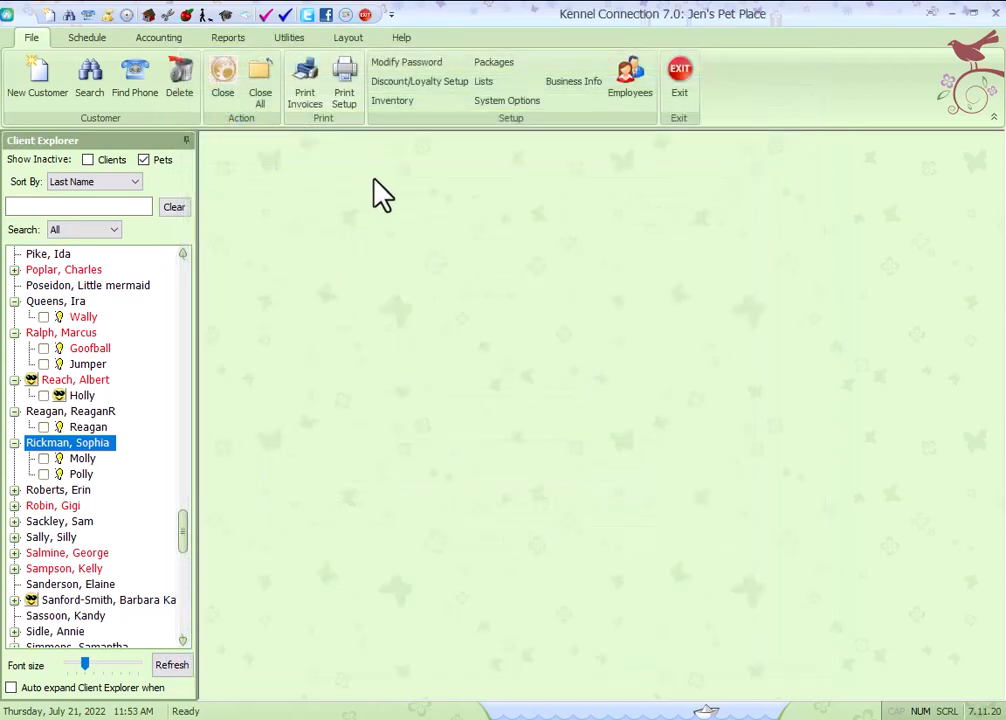
Open the Lists setup on the Run Sizes tab and review the SMALL, MEDIUM and LARGE run sizes.
{"action": "left_click", "coordinate": [485, 82]}
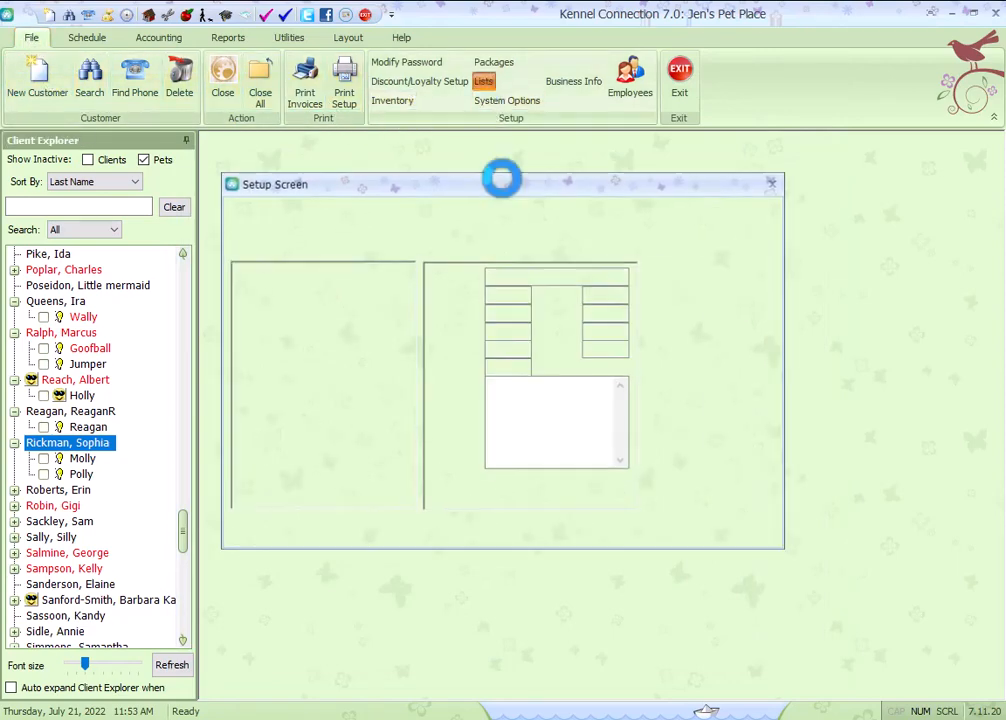
{"action": "left_click", "coordinate": [752, 245]}
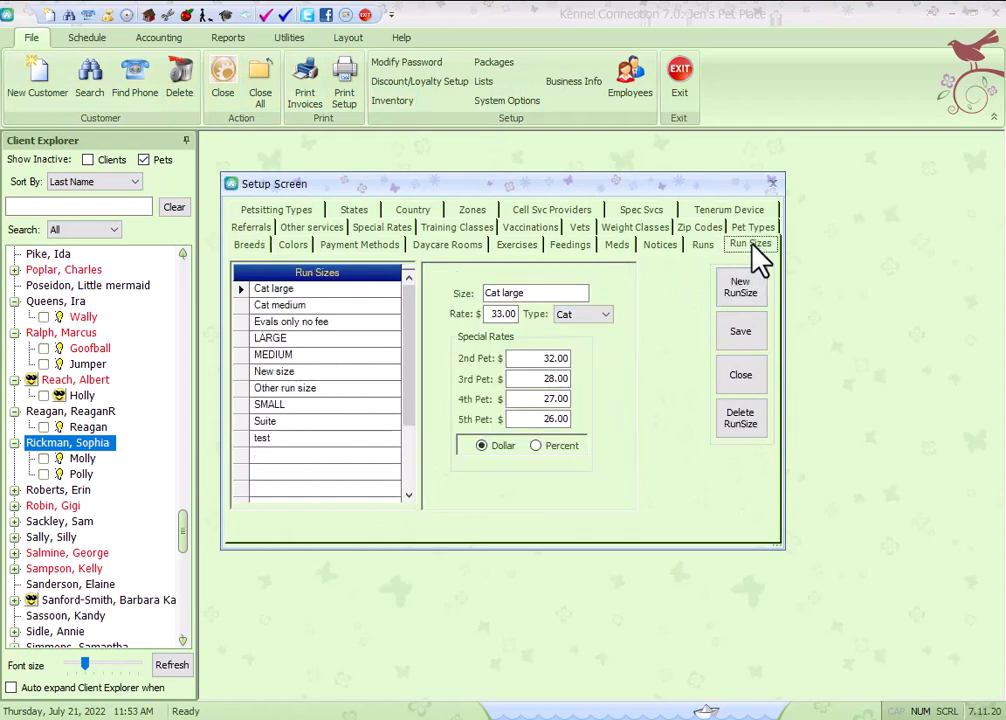
{"action": "left_click", "coordinate": [290, 405]}
{"action": "left_click", "coordinate": [283, 355]}
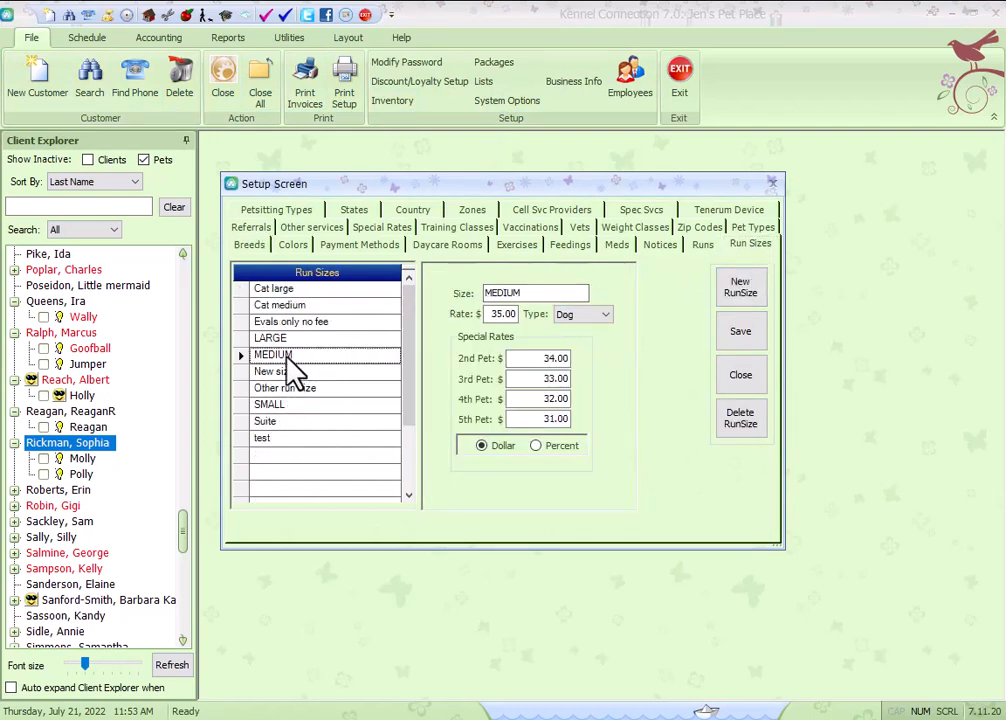
{"action": "left_click", "coordinate": [286, 339]}
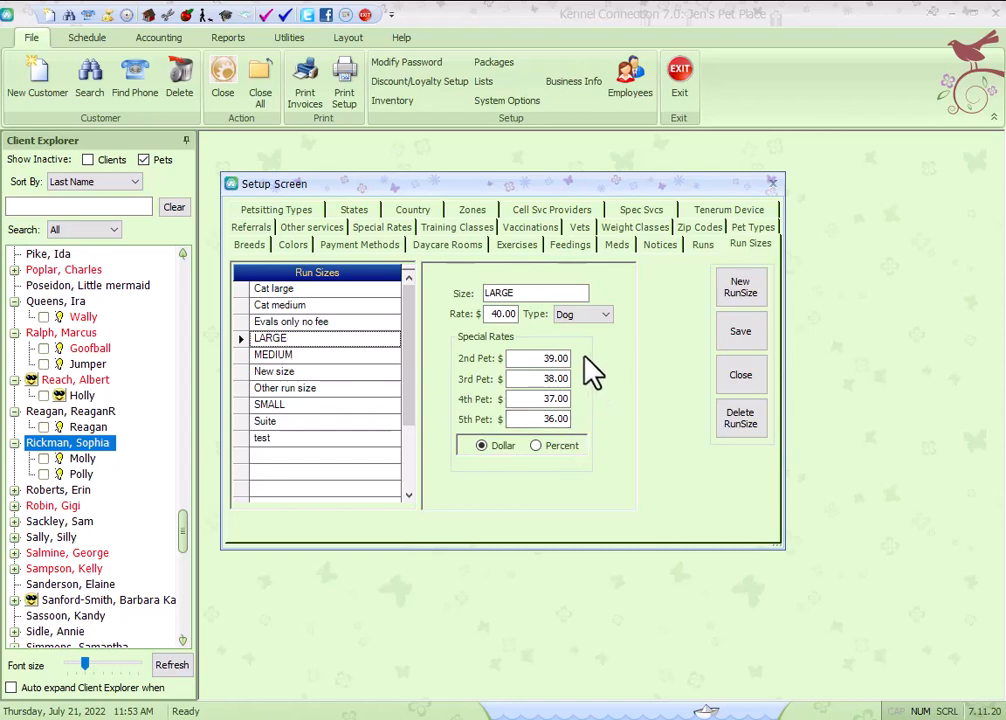
Add a new run size named Giant breed with a rate of 50.00 and type Dog.
{"action": "left_click", "coordinate": [745, 290]}
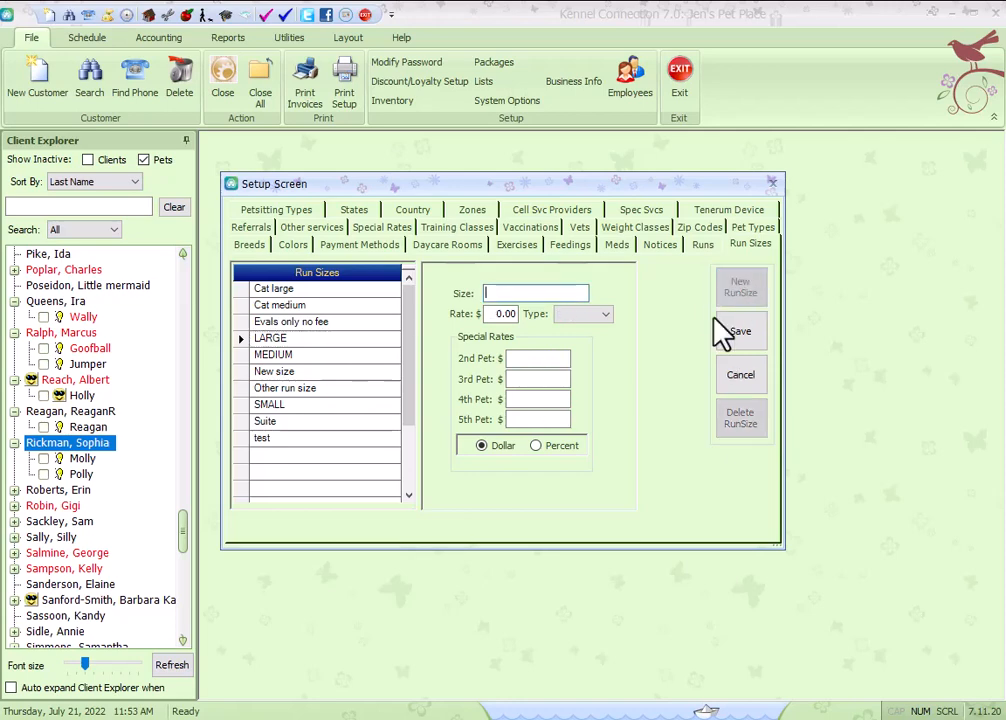
{"action": "type", "text": "Giant breed"}
{"action": "left_click", "coordinate": [507, 314]}
{"action": "type", "text": "50.00"}
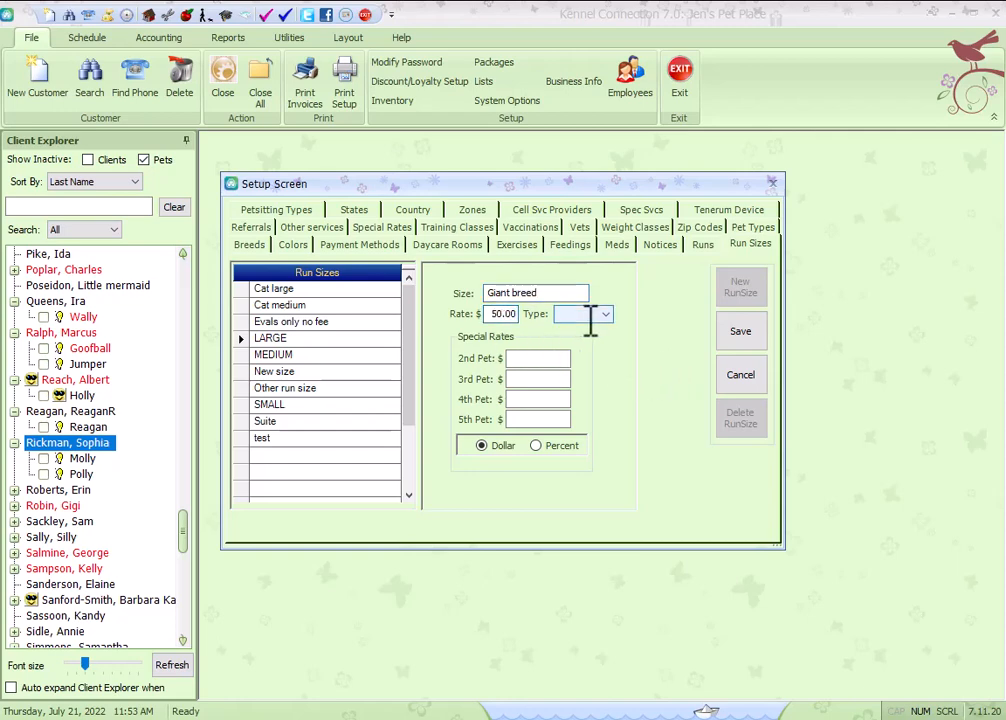
{"action": "left_click", "coordinate": [601, 316]}
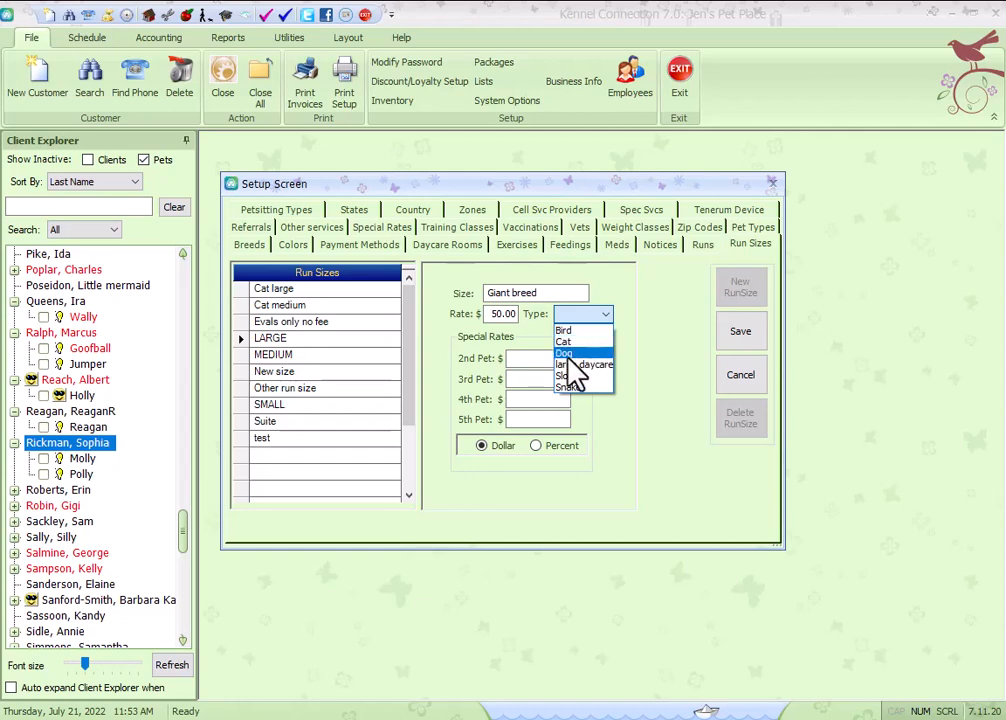
{"action": "left_click", "coordinate": [588, 353]}
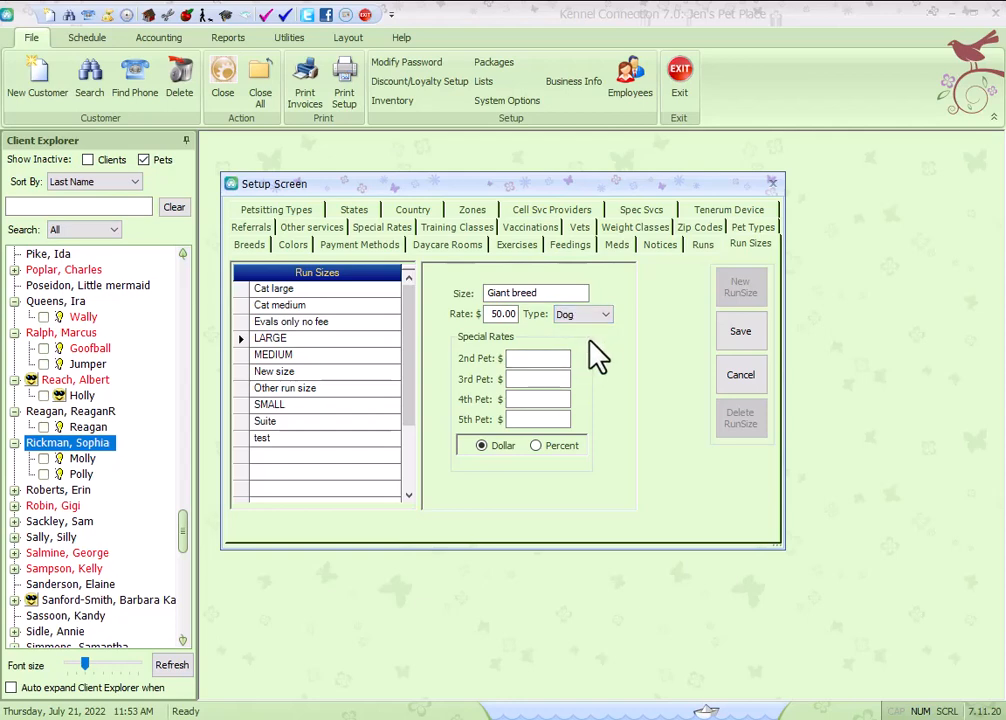
Set the Giant breed special rates for the 2nd through 5th pet to 49.00 each and save it.
{"action": "left_click", "coordinate": [560, 359]}
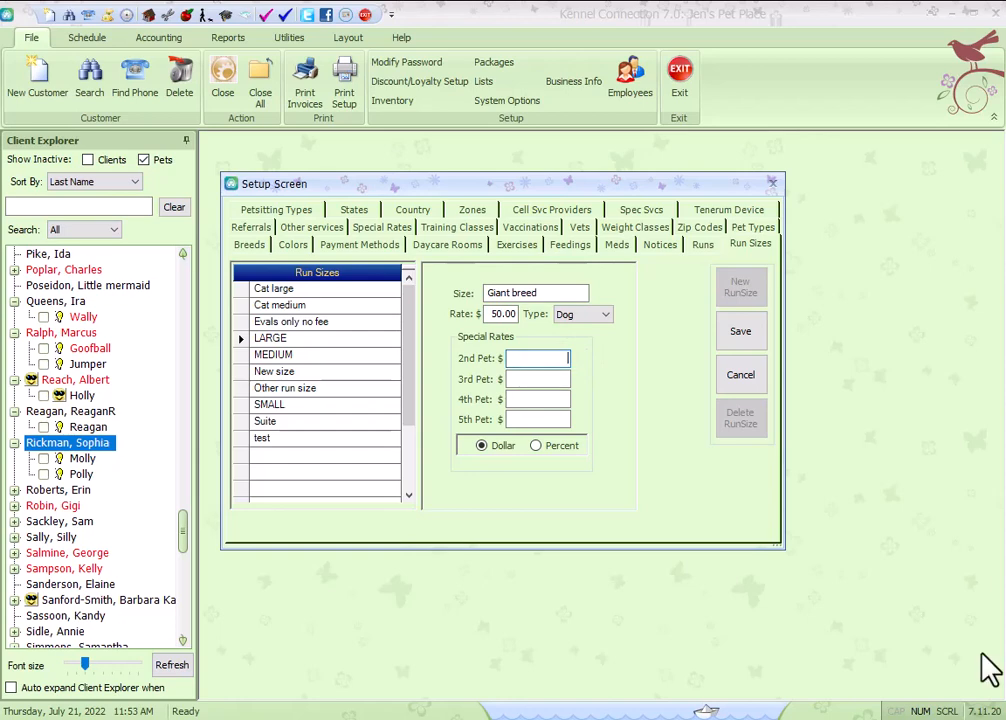
{"action": "type", "text": "49"}
{"action": "key", "text": "Tab"}
{"action": "type", "text": "49"}
{"action": "key", "text": "Tab"}
{"action": "type", "text": "49"}
{"action": "key", "text": "Tab"}
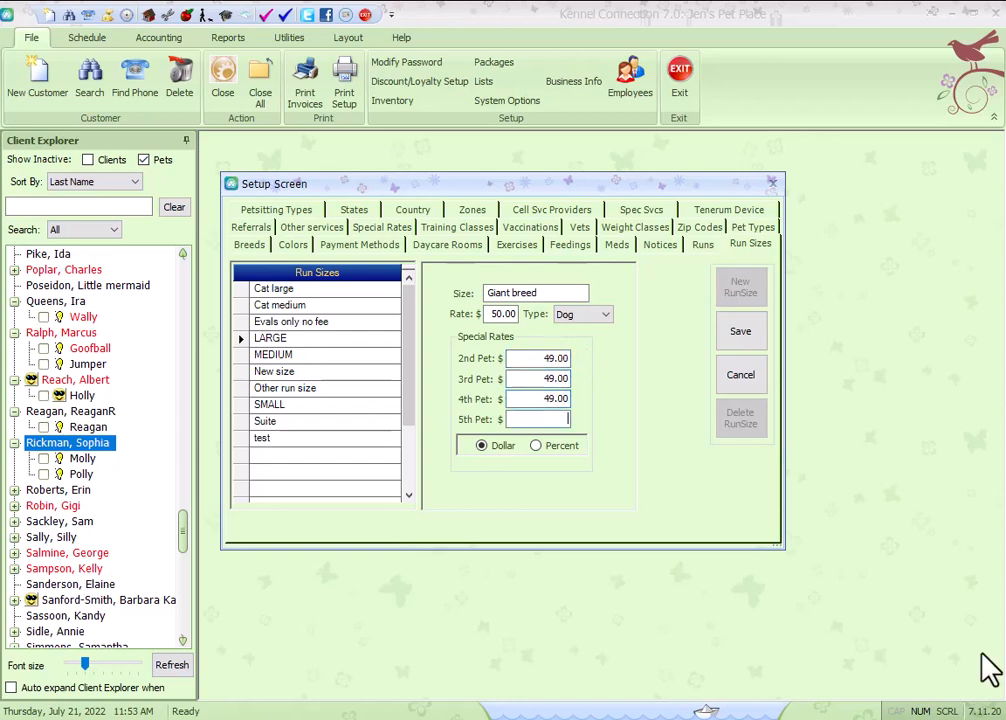
{"action": "type", "text": "49"}
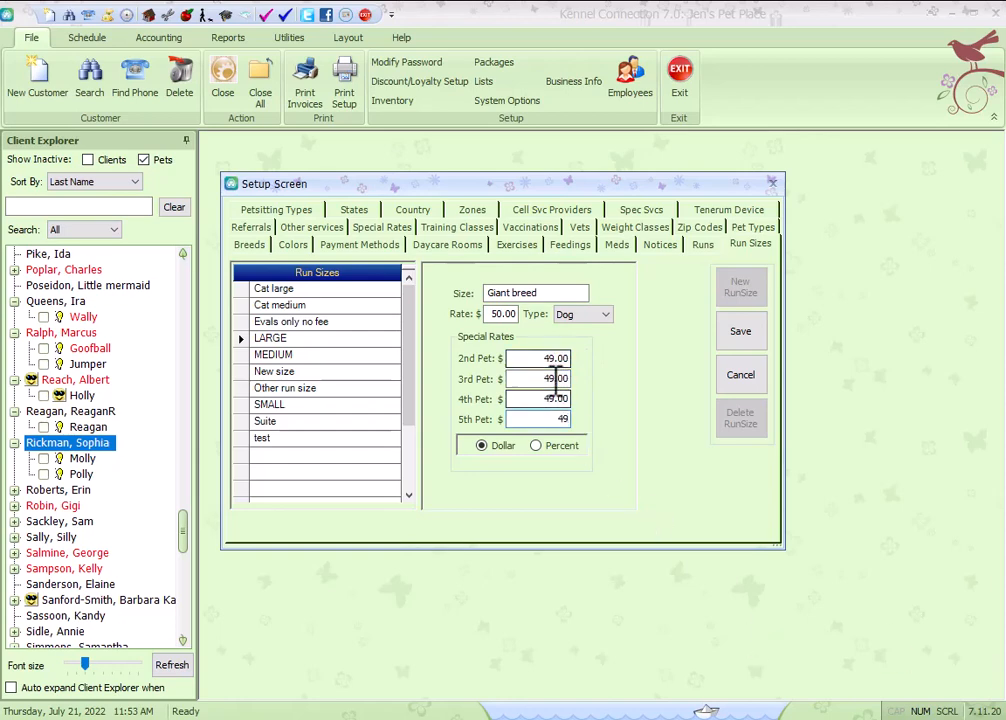
{"action": "left_click", "coordinate": [748, 340]}
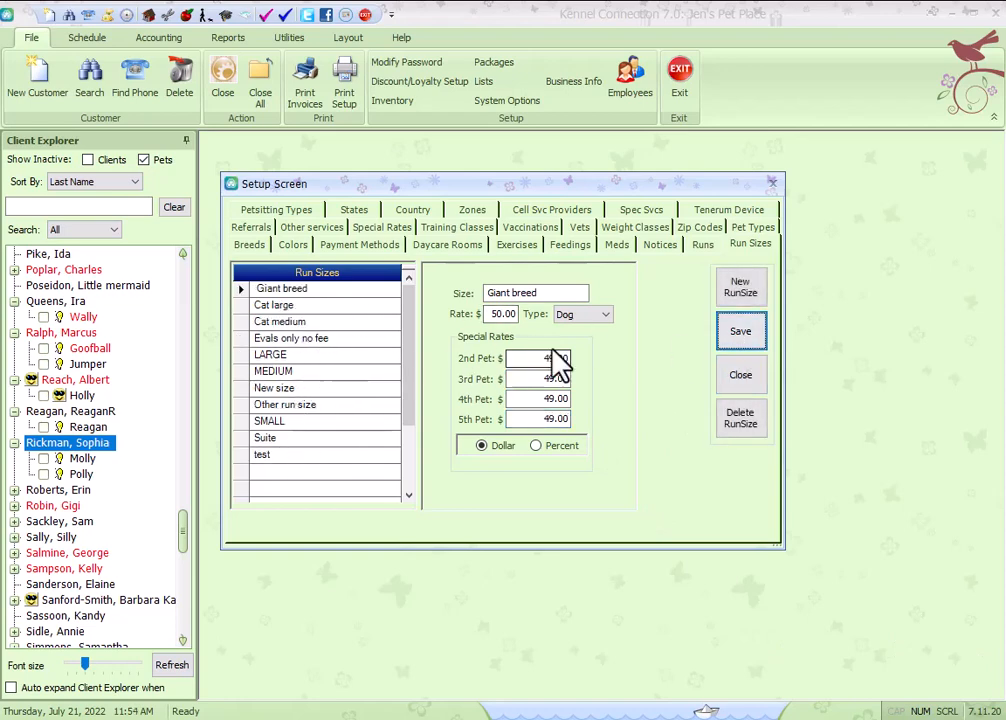
Switch to the Runs list and create a new run numbered 09.
{"action": "left_click", "coordinate": [703, 246]}
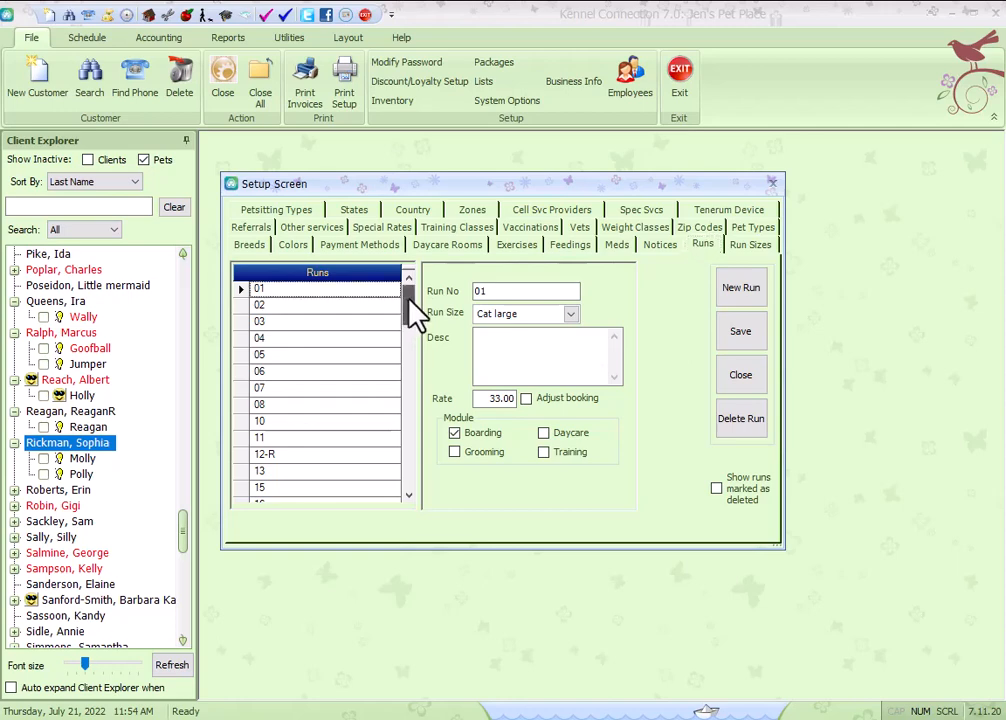
{"action": "mouse_move", "coordinate": [407, 301]}
{"action": "left_mouse_down"}
{"action": "mouse_move", "coordinate": [405, 455]}
{"action": "mouse_move", "coordinate": [411, 303]}
{"action": "left_mouse_up"}
{"action": "left_click", "coordinate": [740, 290]}
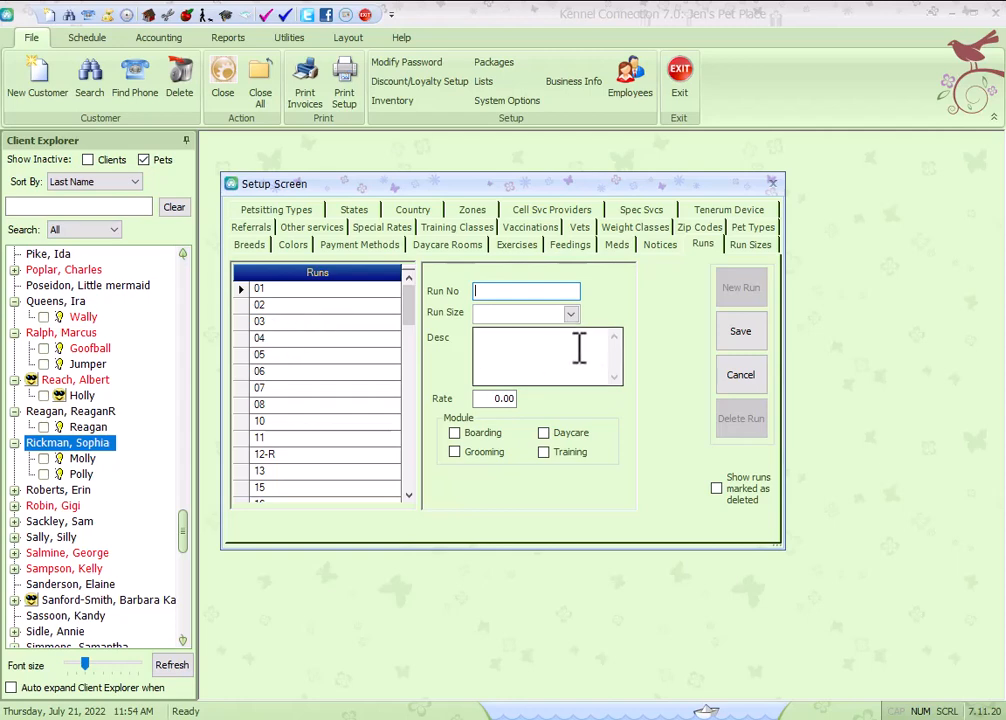
{"action": "type", "text": "9"}
{"action": "key", "text": "Home"}
{"action": "type", "text": "0"}
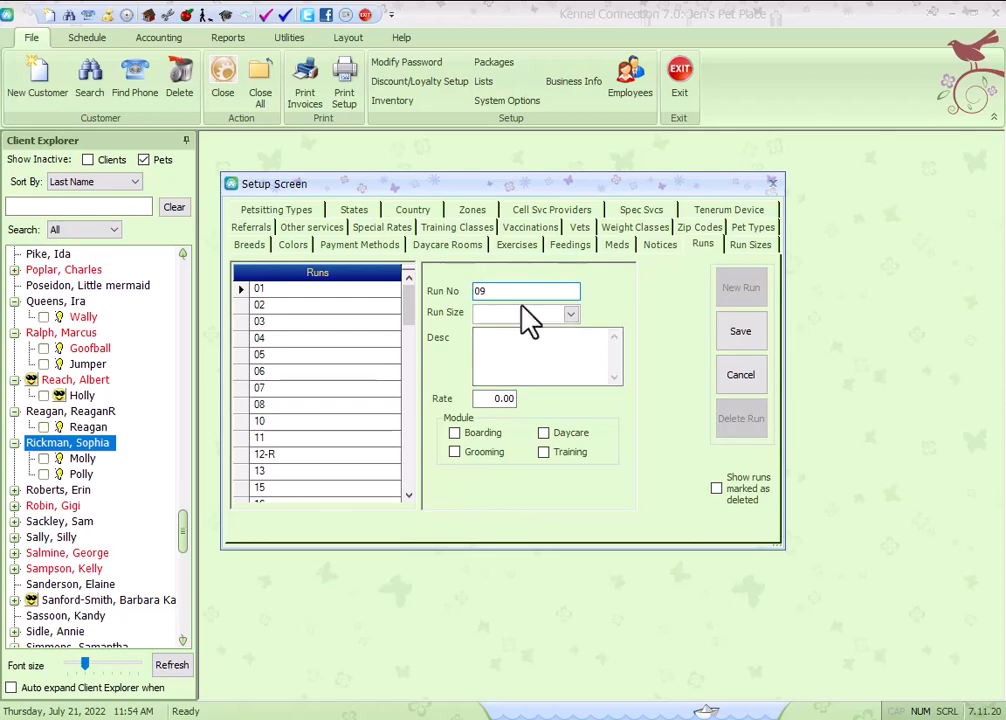
Give run 09 the SMALL run size, enable it for Boarding, and save it.
{"action": "left_click", "coordinate": [569, 316]}
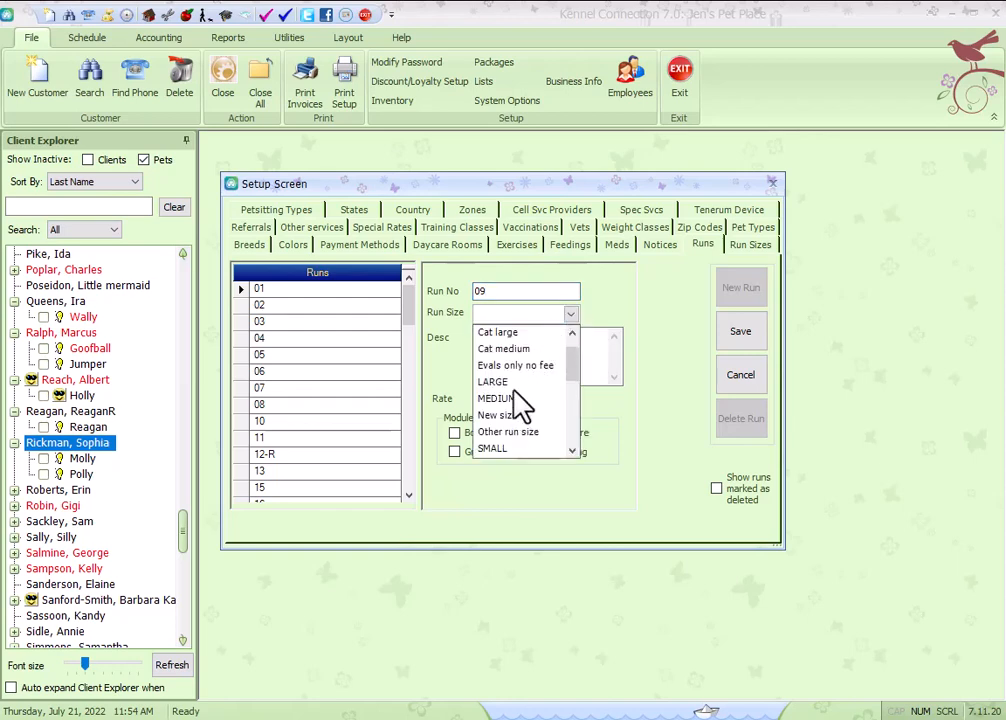
{"action": "scroll", "coordinate": [516, 412], "scroll_direction": "down", "scroll_amount": 1}
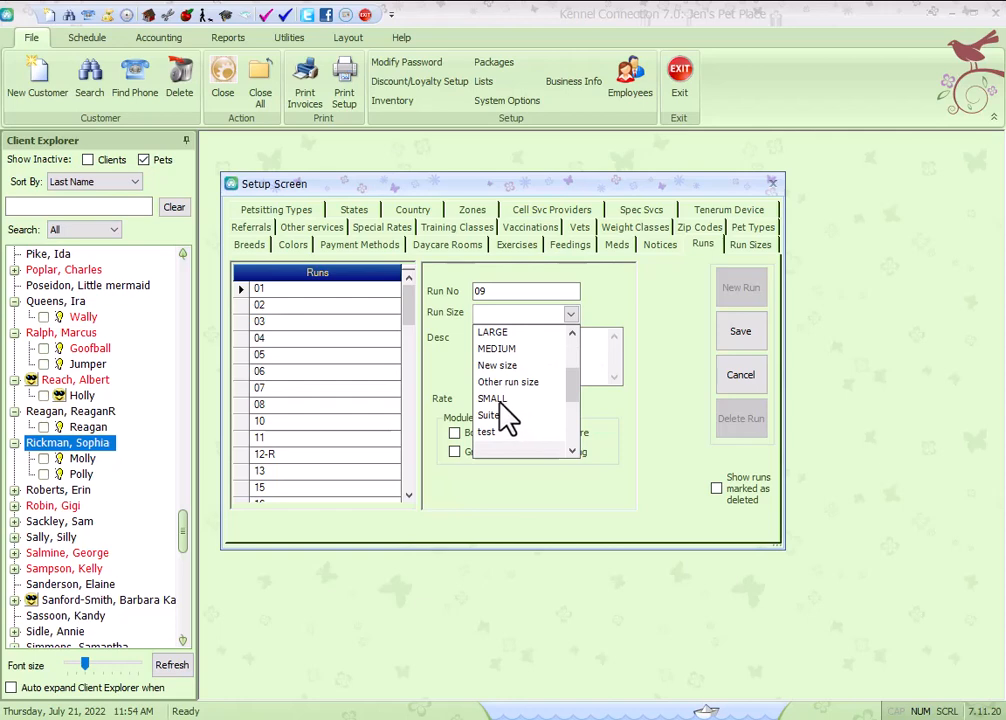
{"action": "left_click", "coordinate": [506, 400]}
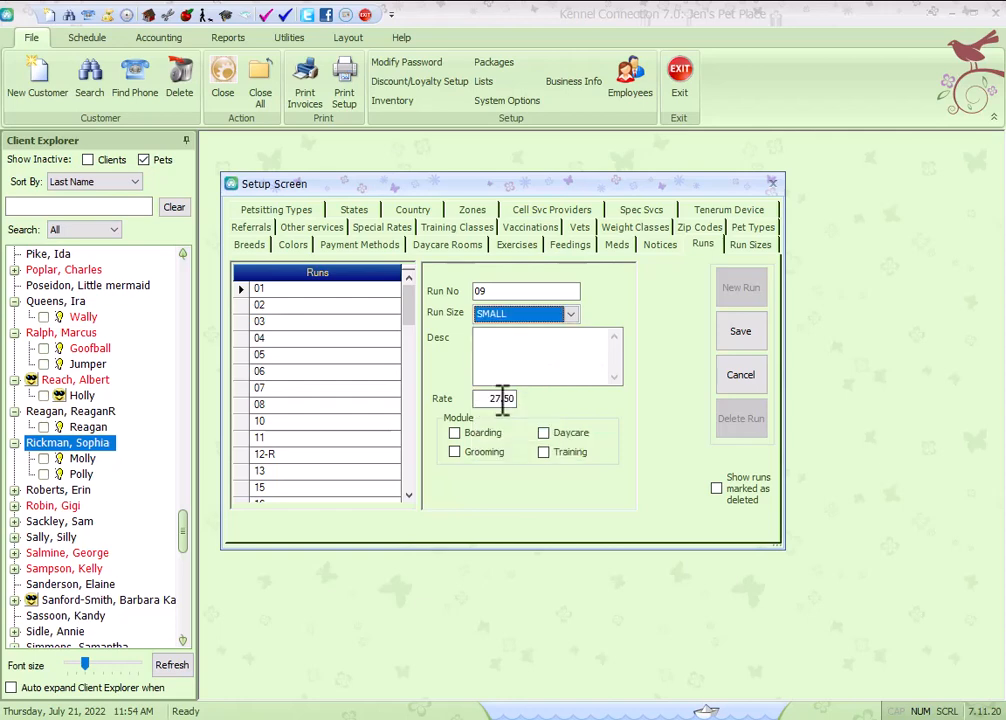
{"action": "left_click", "coordinate": [455, 433]}
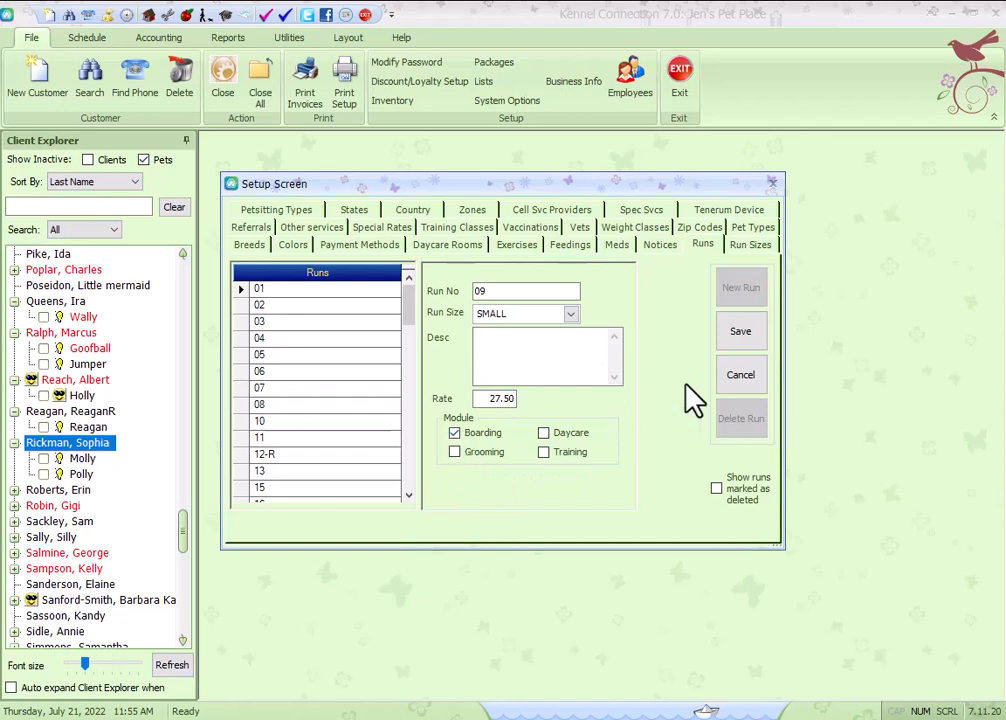
{"action": "left_click", "coordinate": [744, 333]}
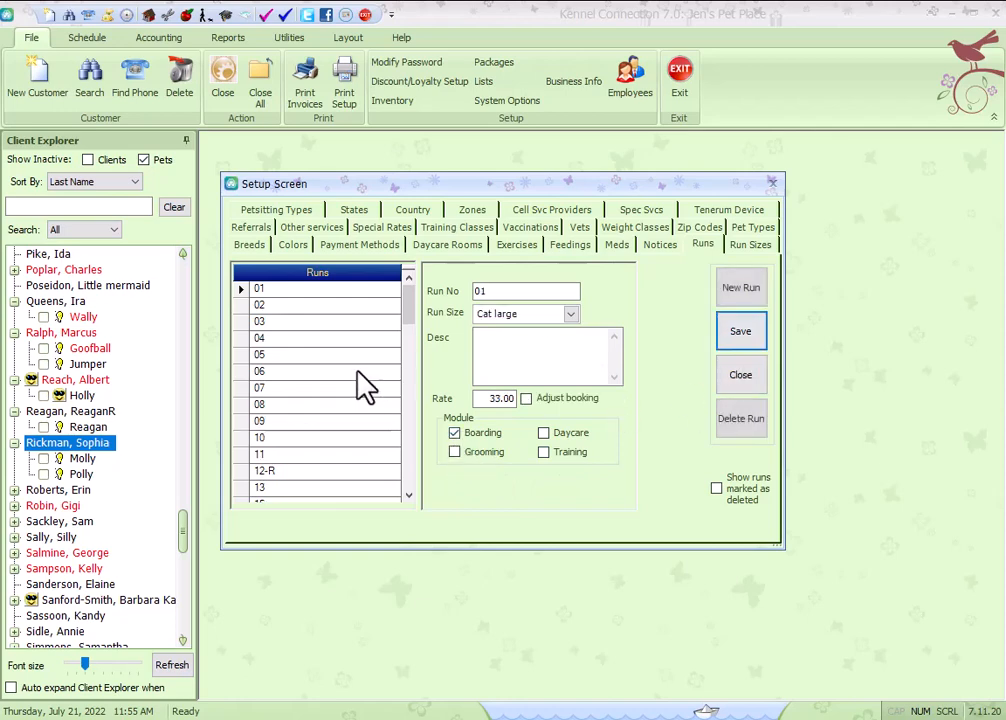
Enable run 05 for Training as well and close the setup screen.
{"action": "left_click", "coordinate": [300, 354]}
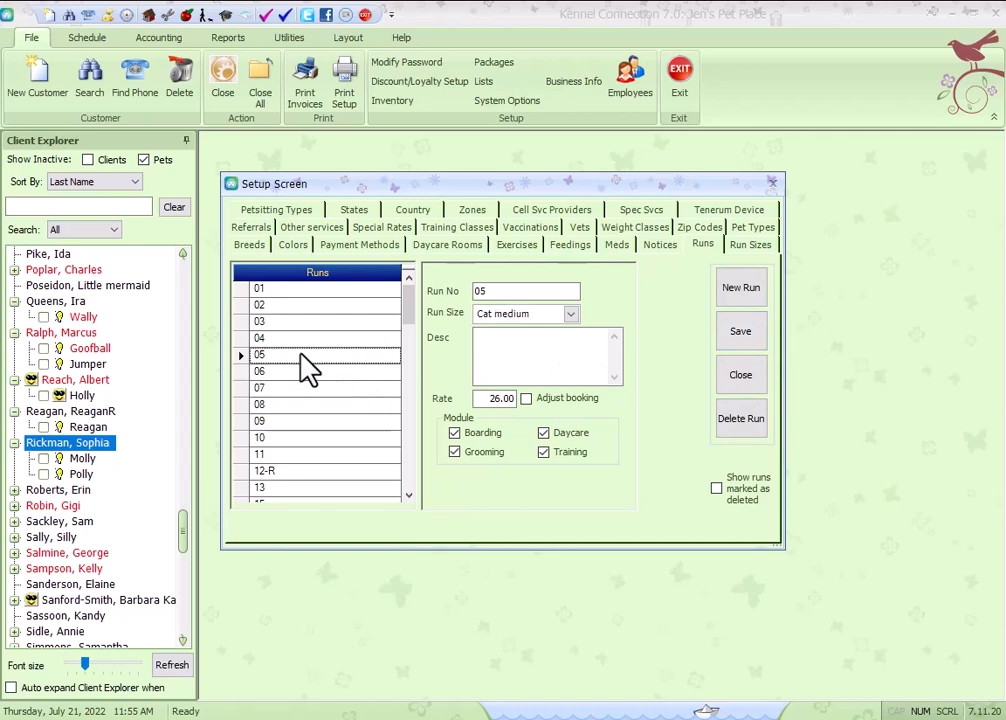
{"action": "left_click", "coordinate": [542, 451]}
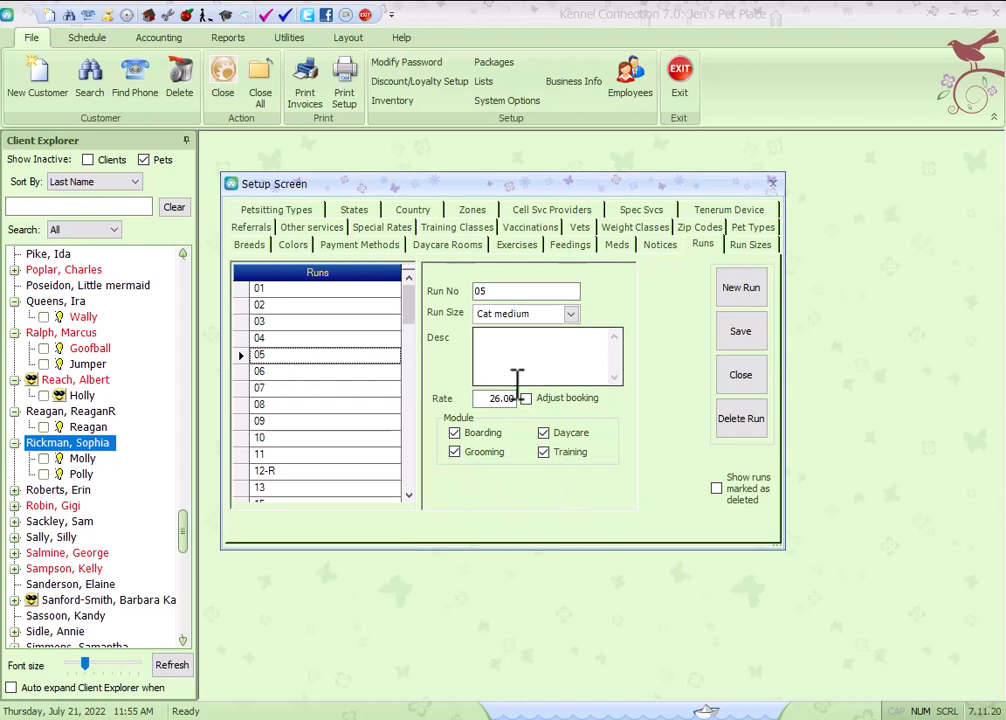
{"action": "left_click", "coordinate": [740, 376]}
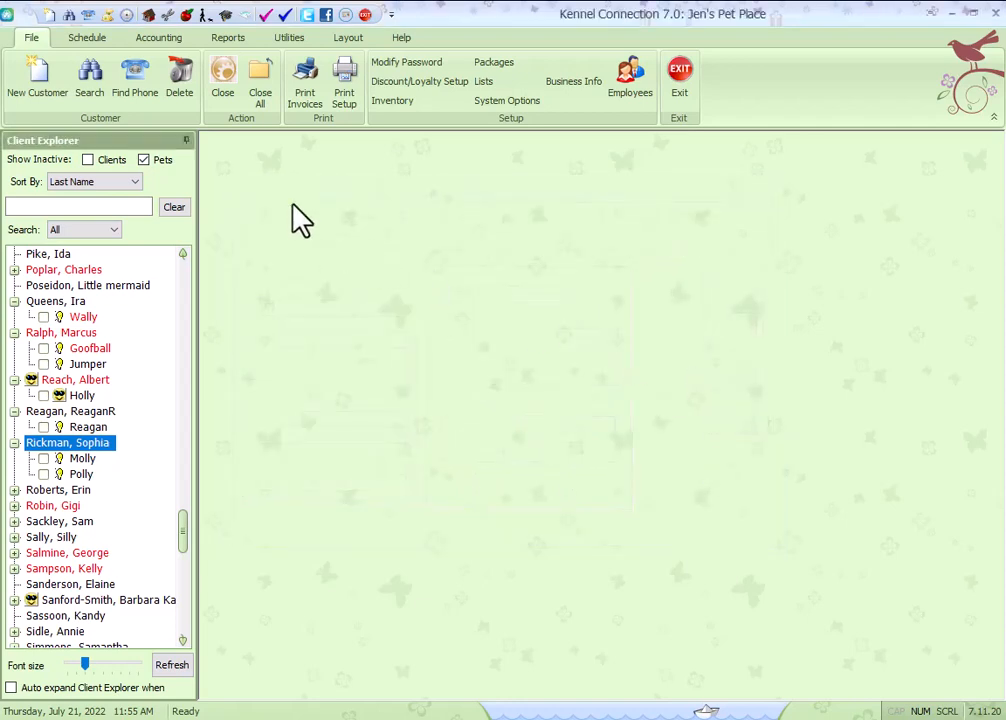
Open the boarding schedule and keep its sort order on Run Number.
{"action": "left_click", "coordinate": [148, 17]}
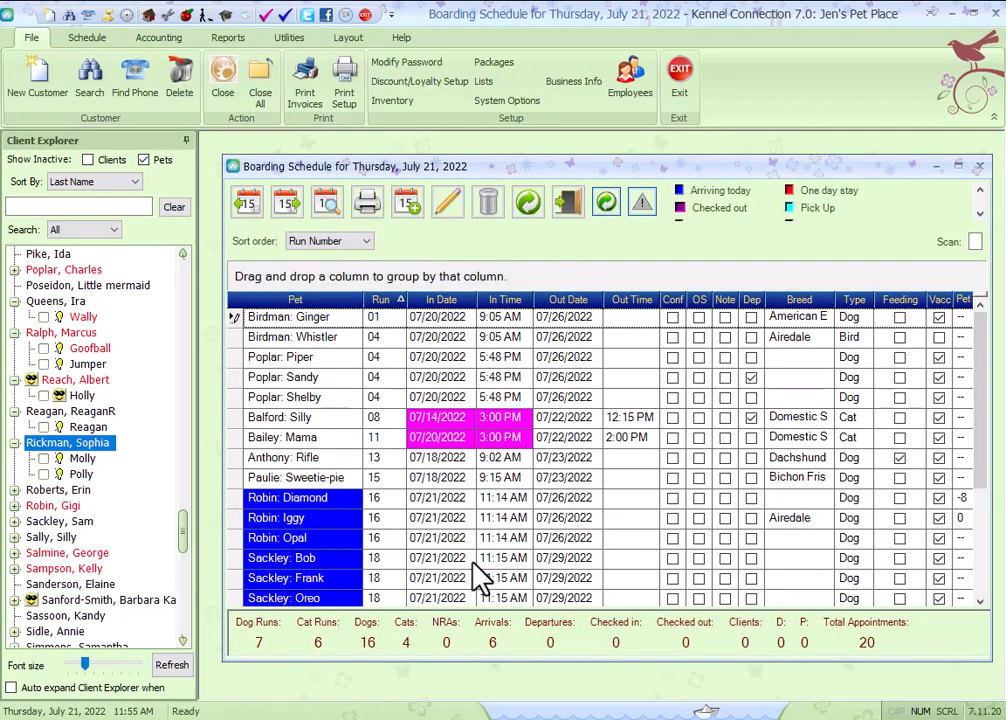
{"action": "left_click", "coordinate": [367, 241]}
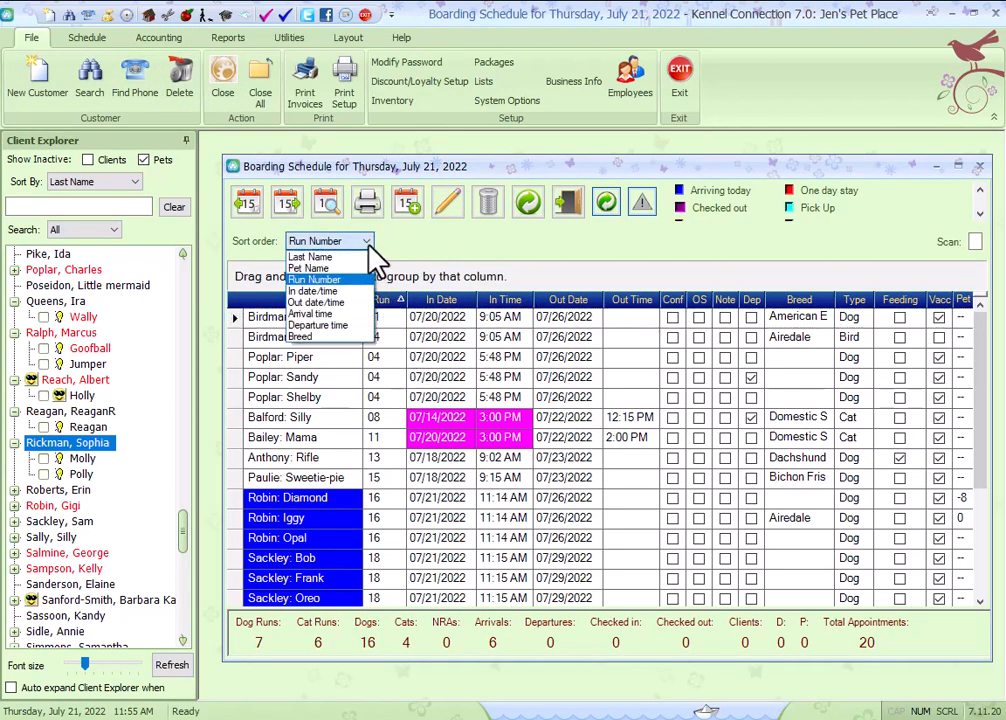
{"action": "left_click", "coordinate": [315, 280]}
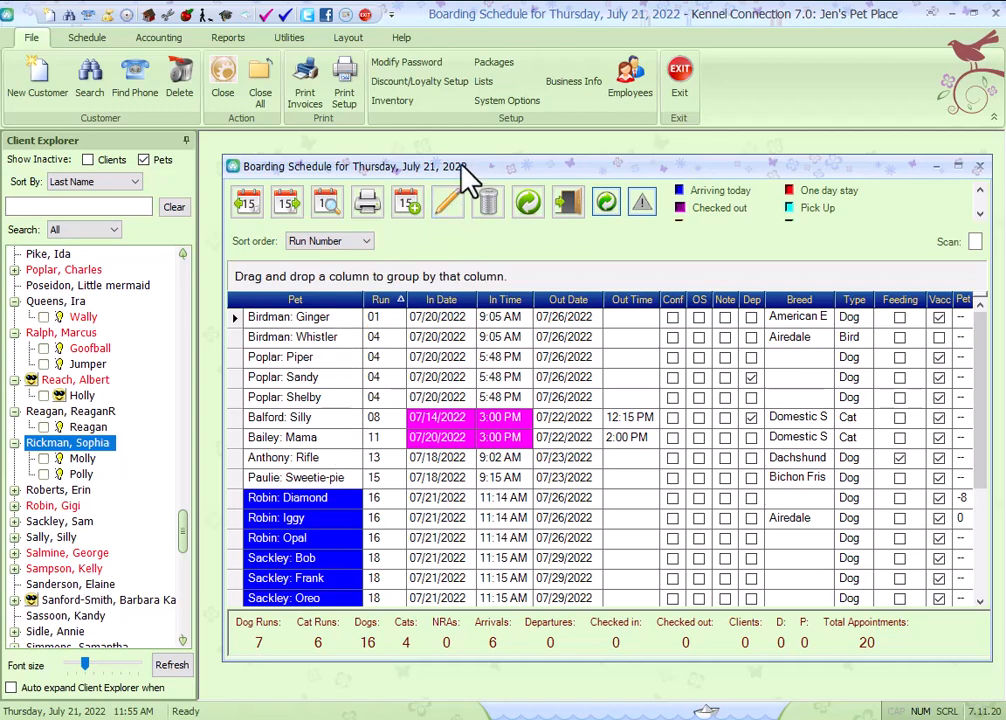
Drag the selected client onto the boarding schedule to book both pets, Molly and Polly, with an out date of 07/27/2022.
{"action": "left_click_drag", "start_coordinate": [478, 177], "coordinate": [467, 180]}
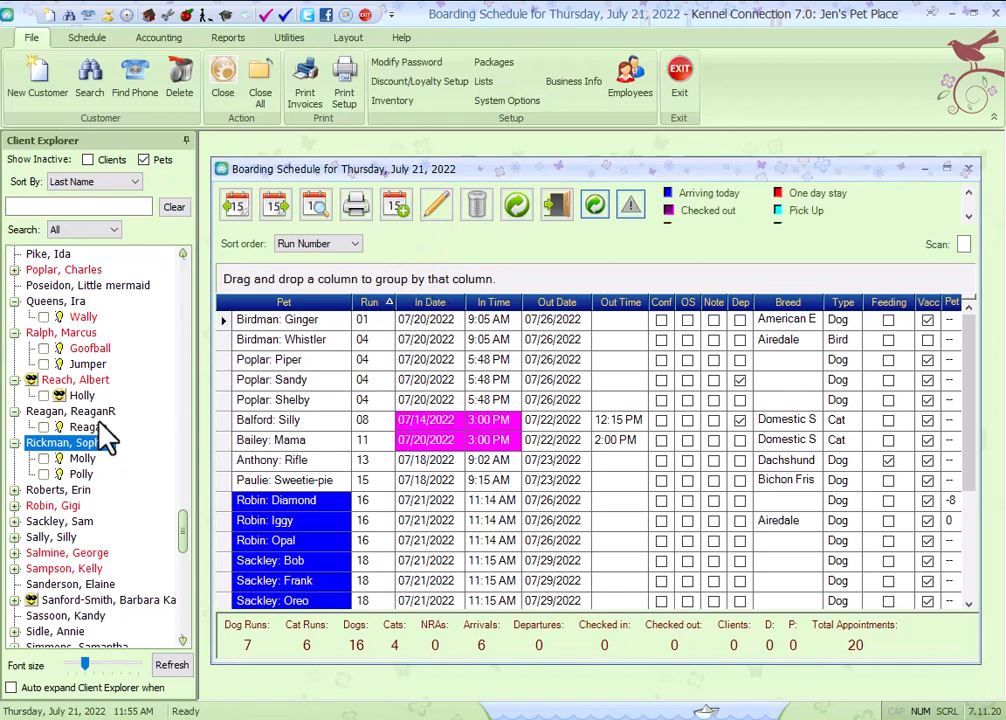
{"action": "left_click_drag", "start_coordinate": [69, 442], "coordinate": [286, 438]}
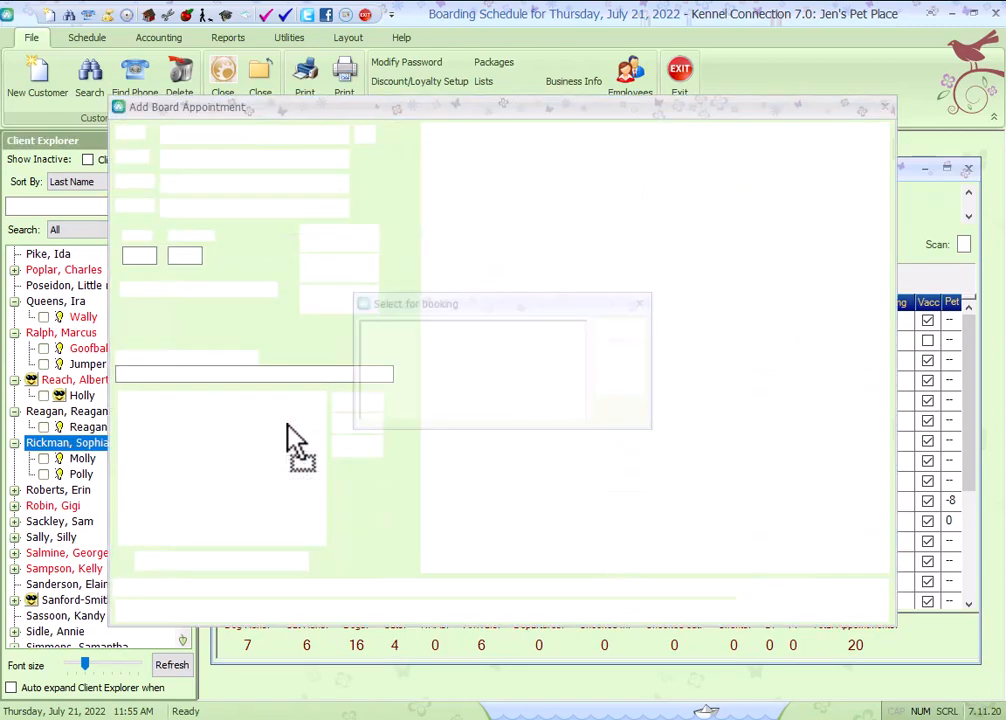
{"action": "left_click", "coordinate": [622, 381]}
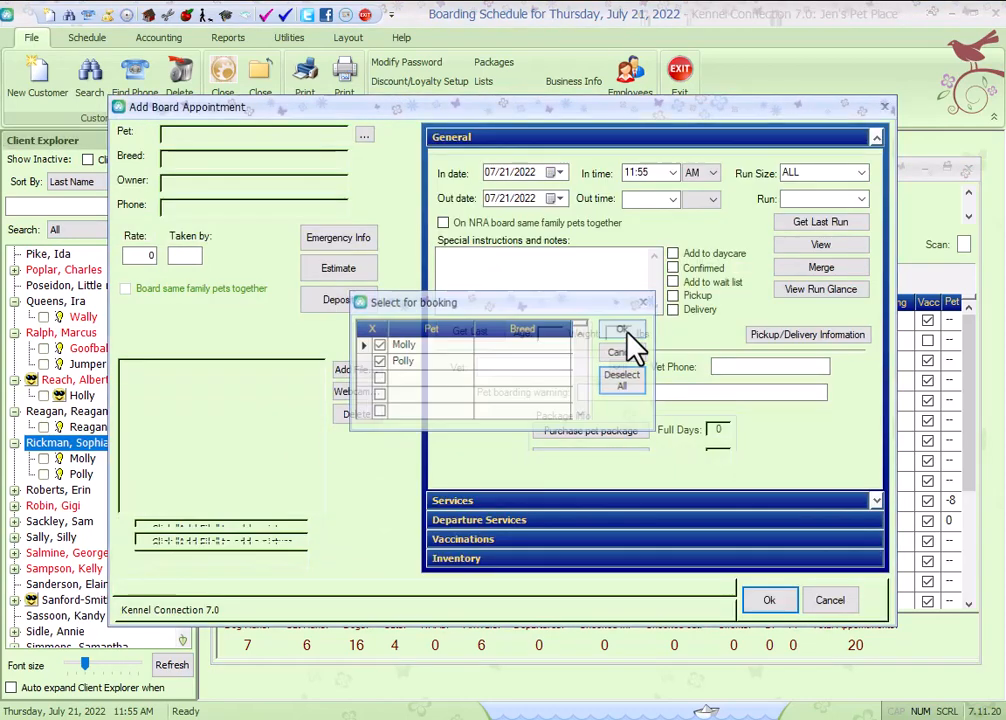
{"action": "left_click", "coordinate": [623, 329]}
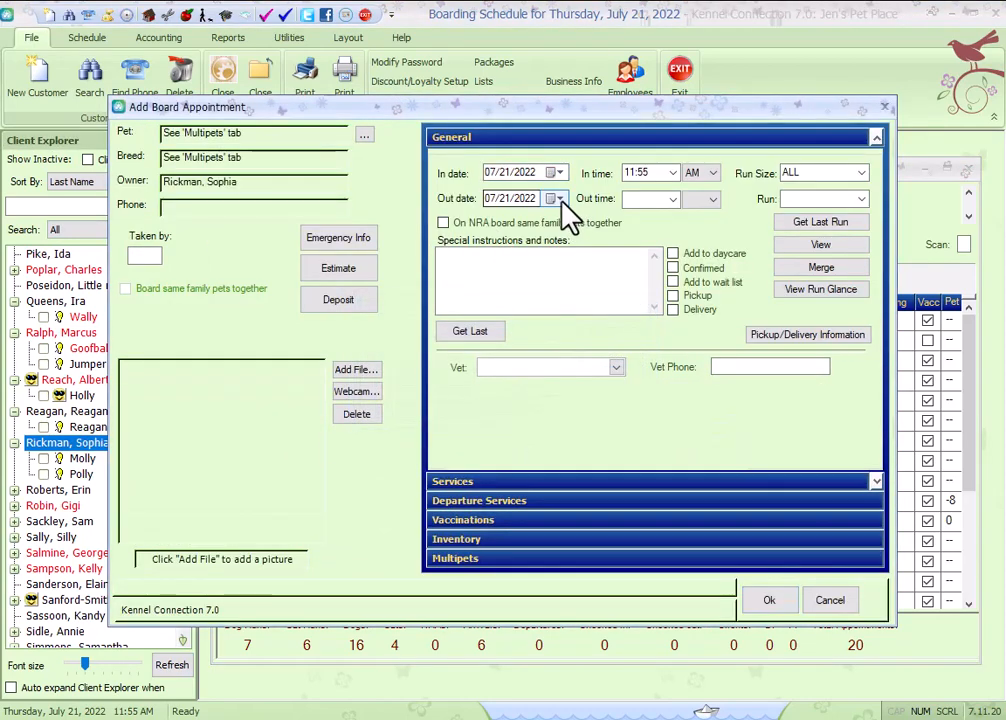
{"action": "left_click", "coordinate": [561, 198]}
{"action": "left_click", "coordinate": [579, 311]}
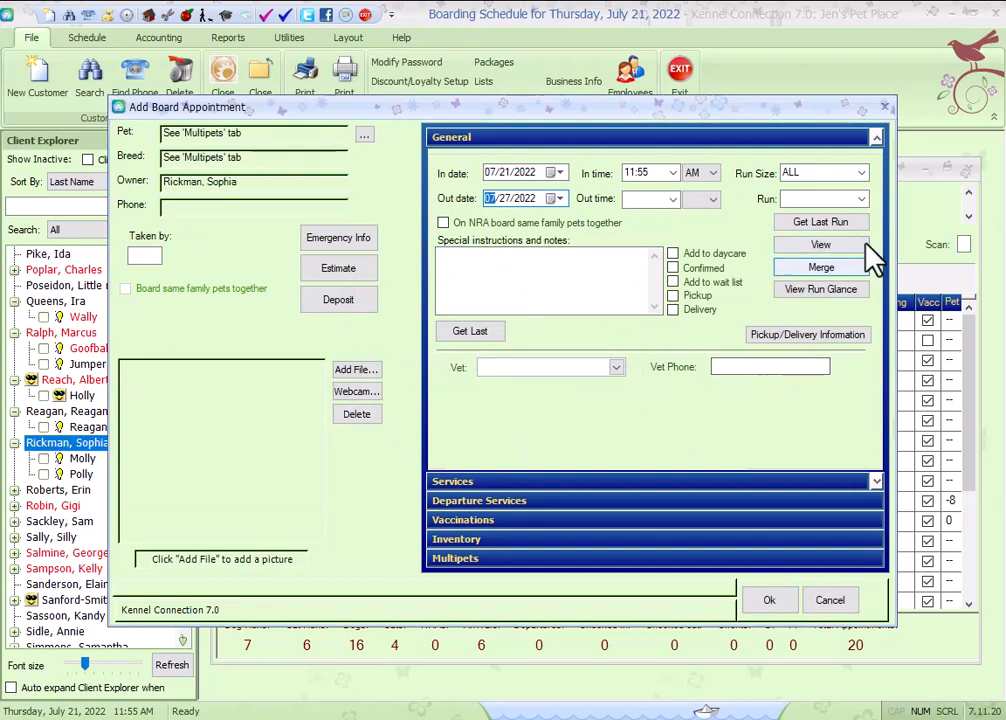
Try to save the booking in run 16, searching for an alternate run but declining the overbooking offer.
{"action": "left_click", "coordinate": [862, 201]}
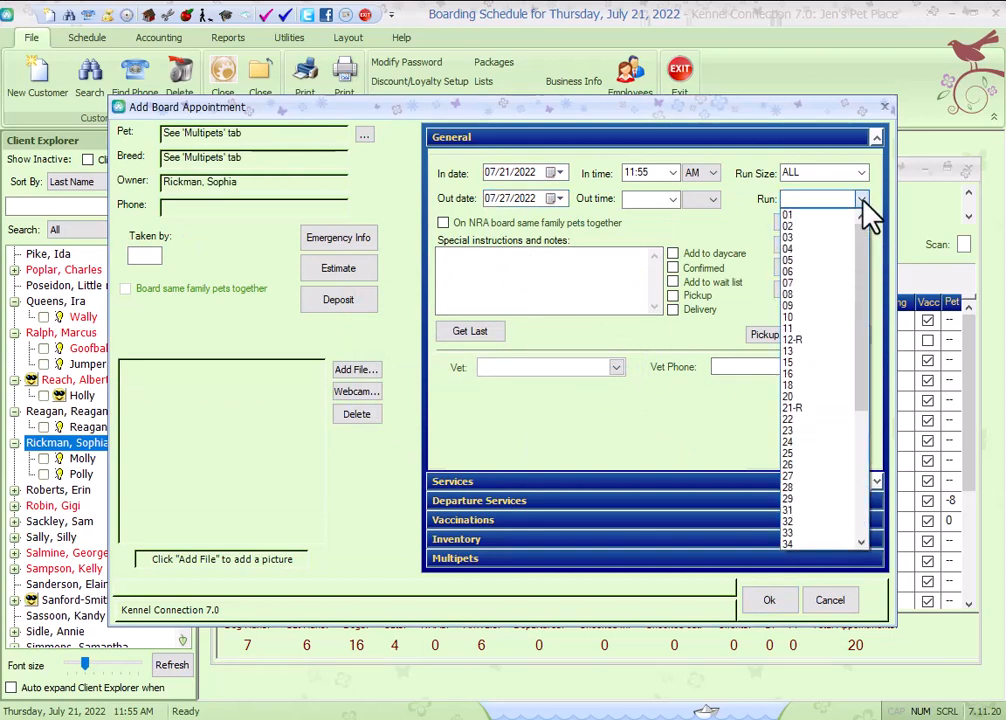
{"action": "left_click", "coordinate": [797, 375]}
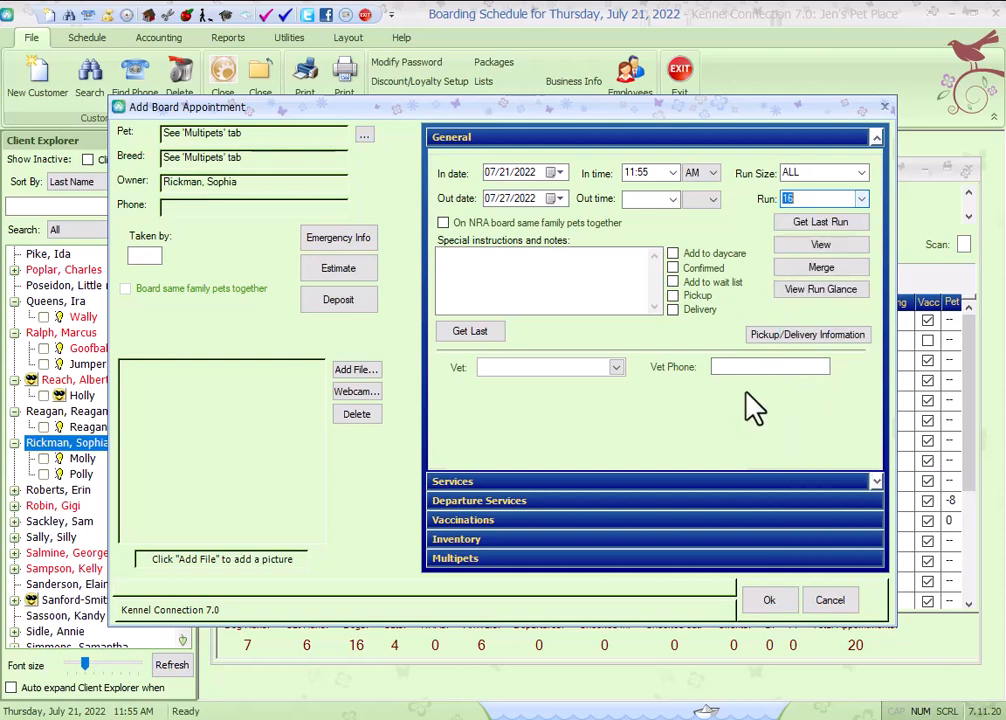
{"action": "left_click", "coordinate": [773, 604]}
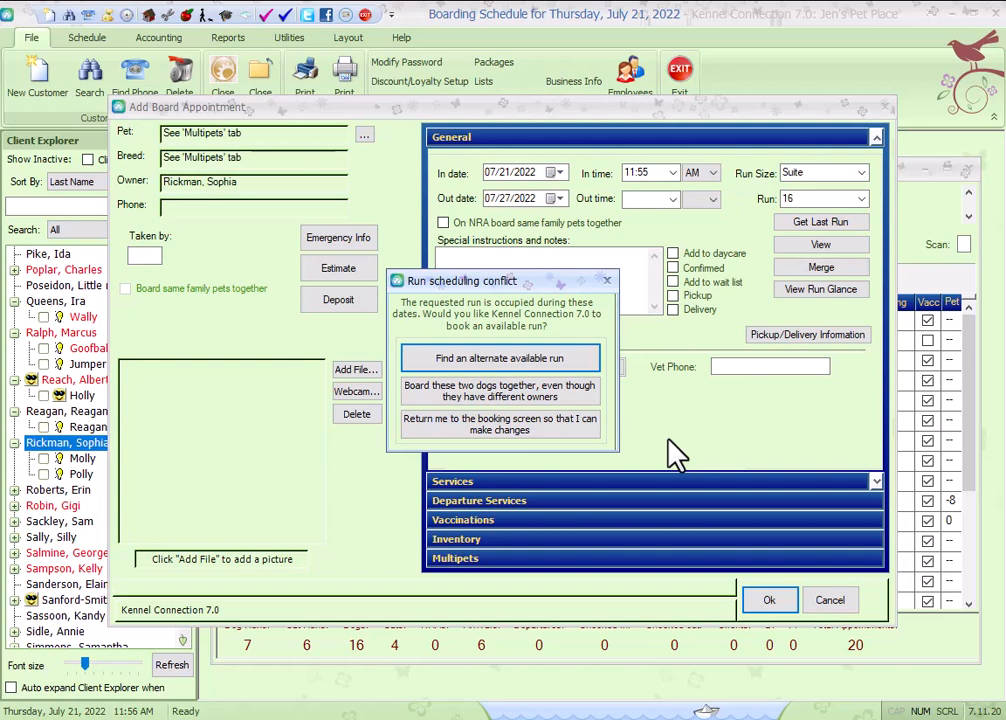
{"action": "left_click", "coordinate": [568, 360]}
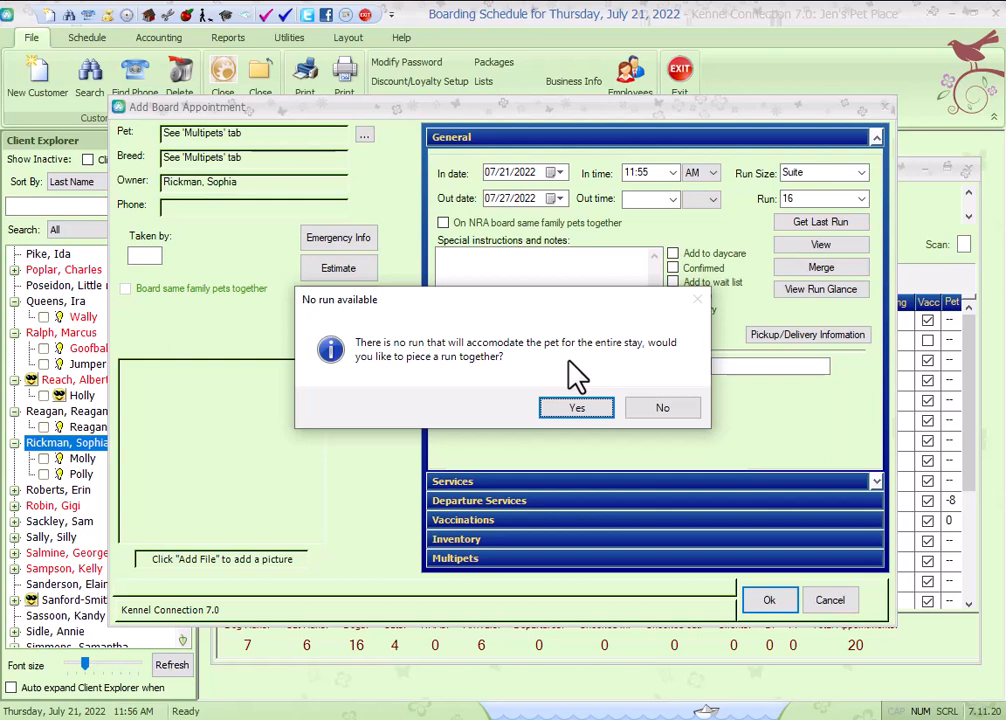
{"action": "left_click", "coordinate": [567, 410]}
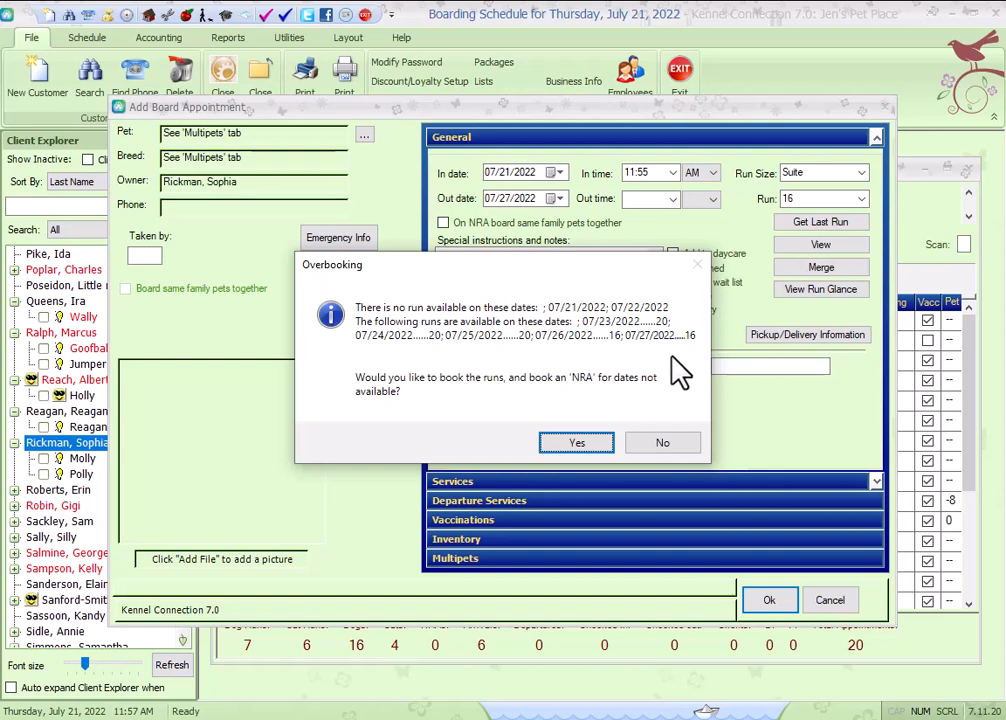
{"action": "left_click", "coordinate": [660, 443]}
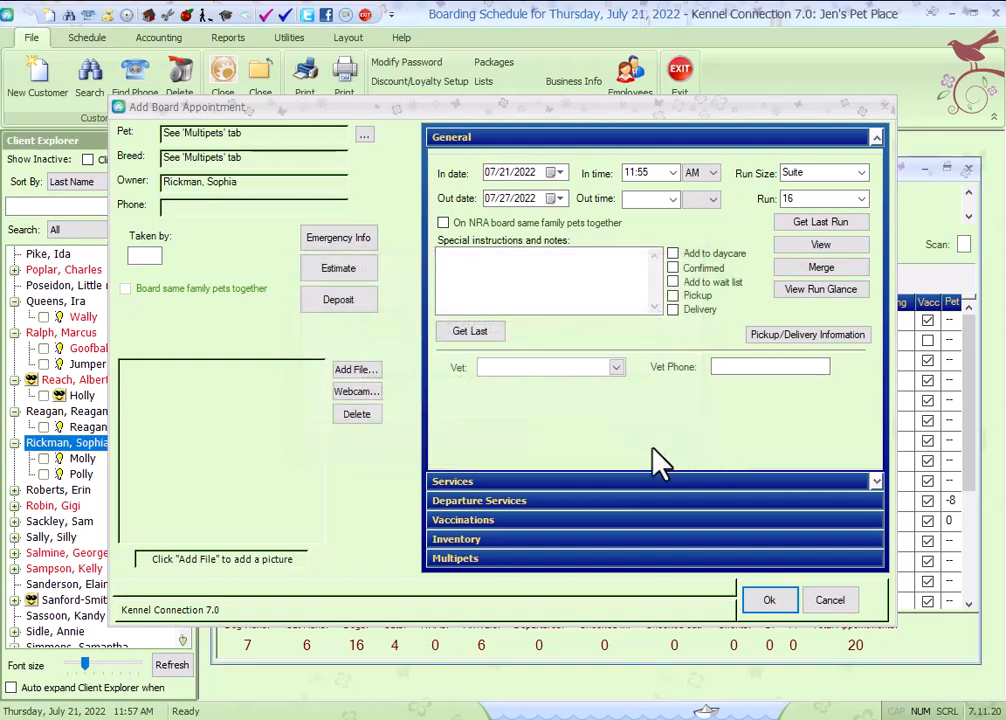
Set run size to ALL and reserve run 02 for 07/21–07/23, then runs 04, 05, 06 and 07 for single nights.
{"action": "left_click", "coordinate": [858, 172]}
{"action": "left_click", "coordinate": [862, 173]}
{"action": "left_click", "coordinate": [805, 184]}
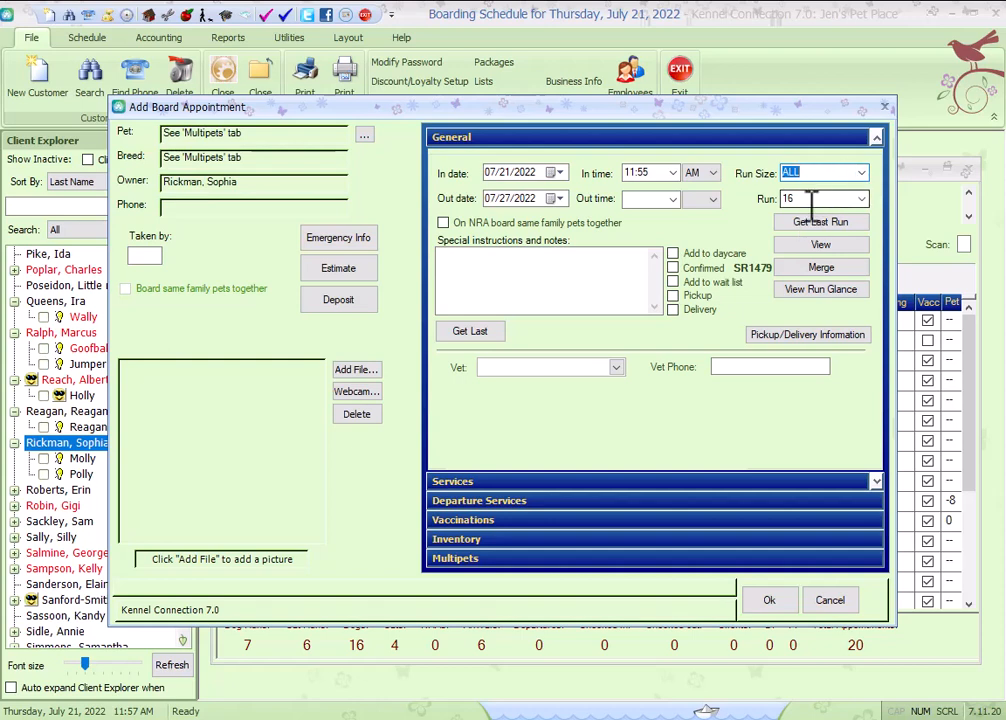
{"action": "left_click", "coordinate": [803, 243]}
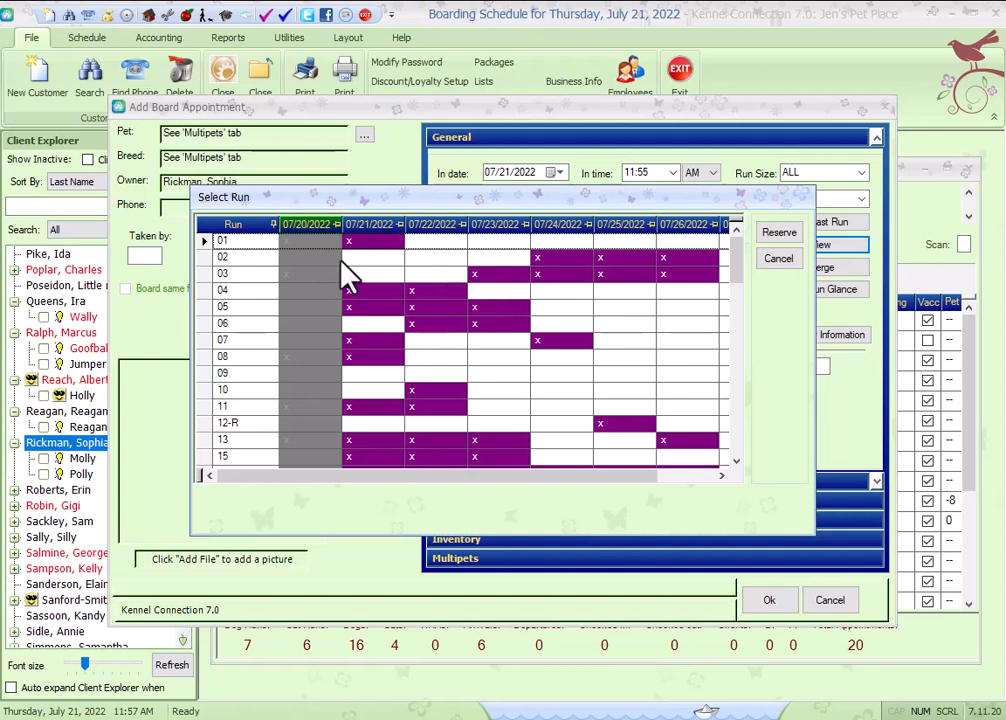
{"action": "left_click", "coordinate": [375, 258]}
{"action": "left_click", "coordinate": [440, 259]}
{"action": "left_click", "coordinate": [507, 258]}
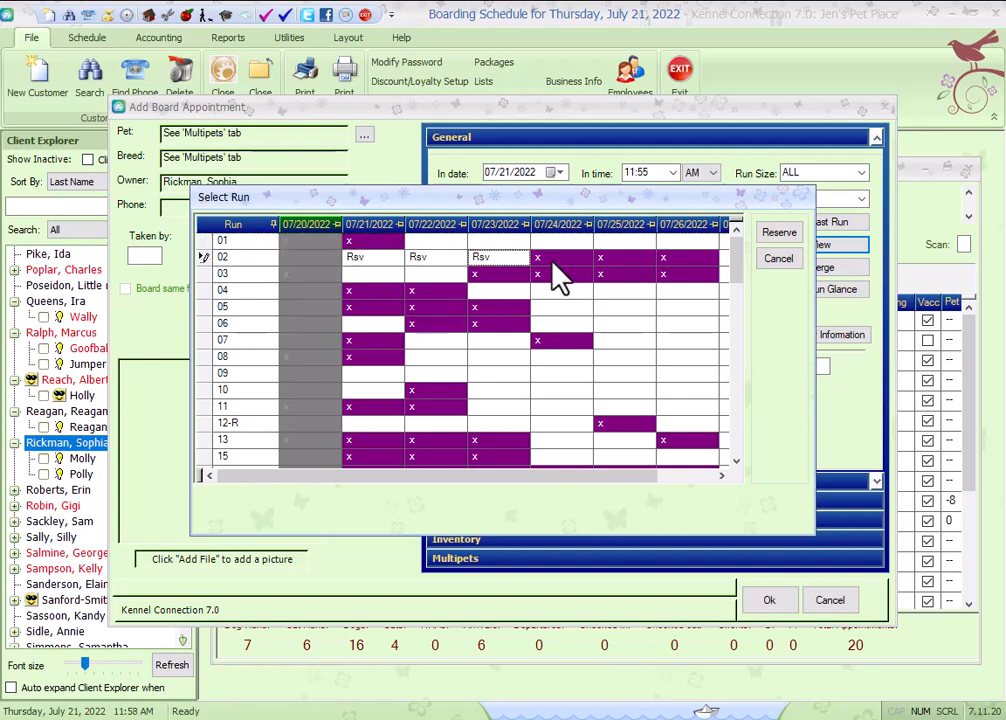
{"action": "left_click", "coordinate": [552, 261]}
{"action": "left_click", "coordinate": [611, 260]}
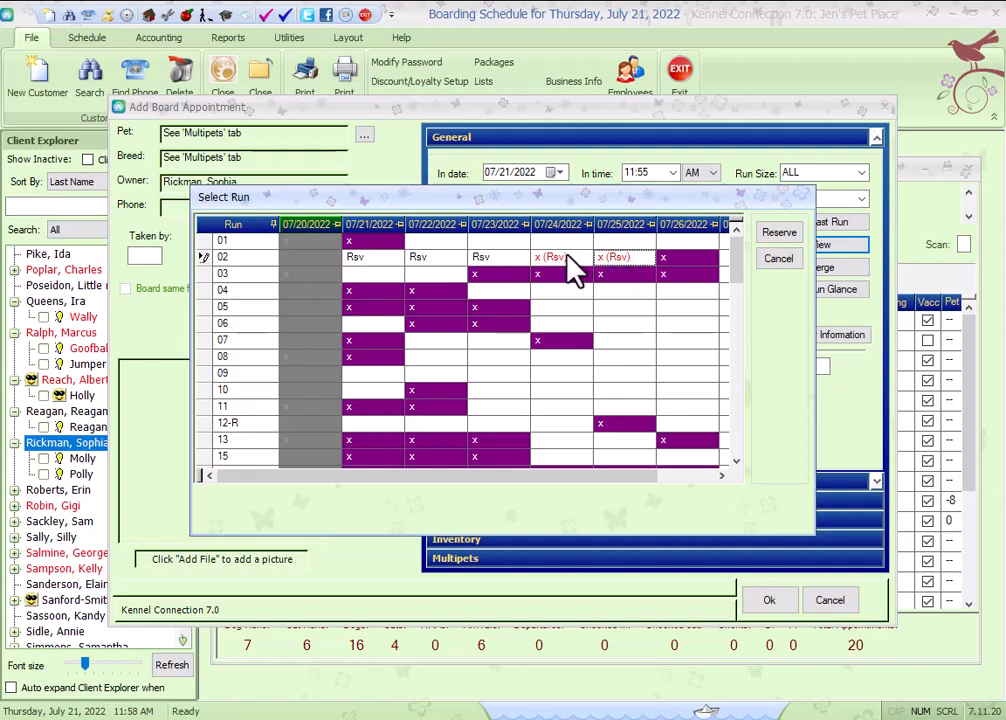
{"action": "left_click", "coordinate": [548, 289]}
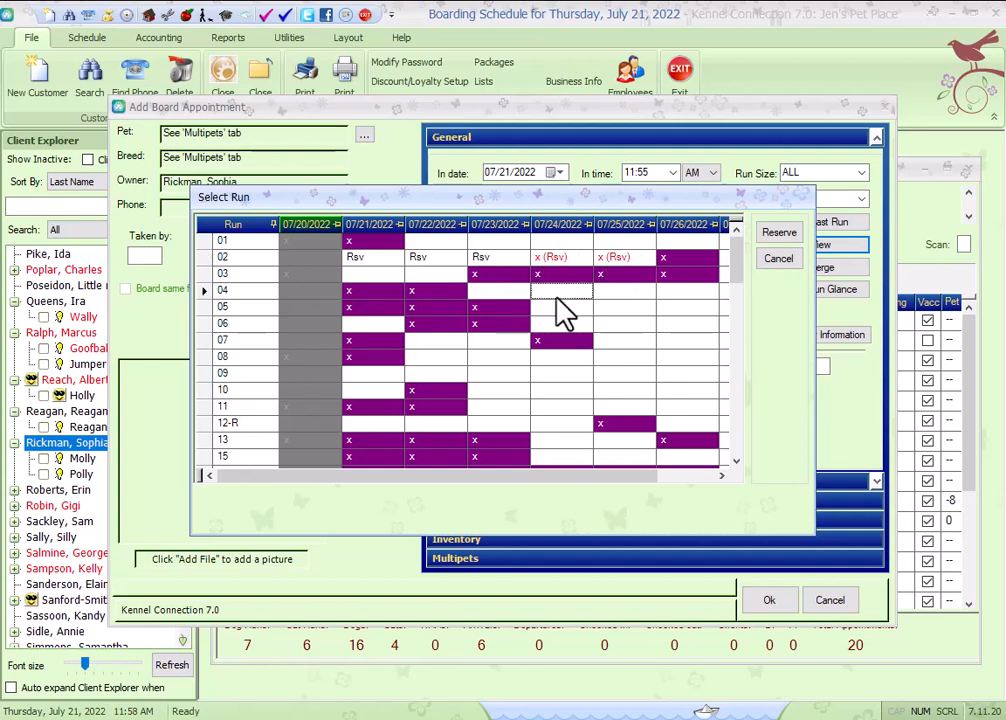
{"action": "left_click", "coordinate": [620, 306]}
{"action": "left_click", "coordinate": [686, 323]}
{"action": "left_click_drag", "start_coordinate": [572, 474], "coordinate": [670, 487]}
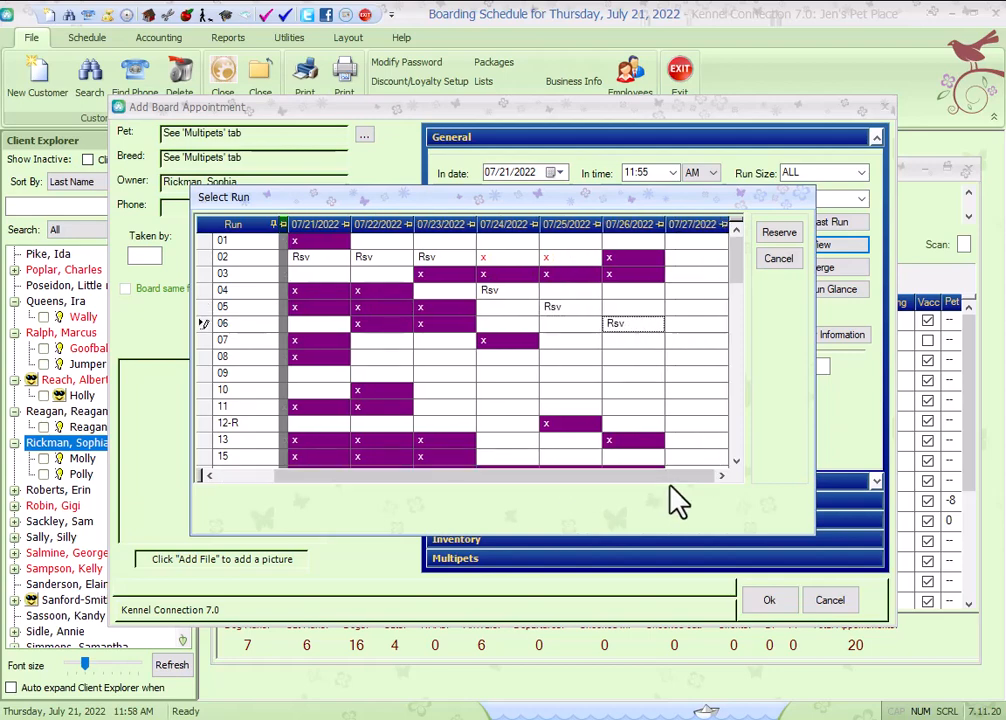
{"action": "left_click", "coordinate": [694, 340]}
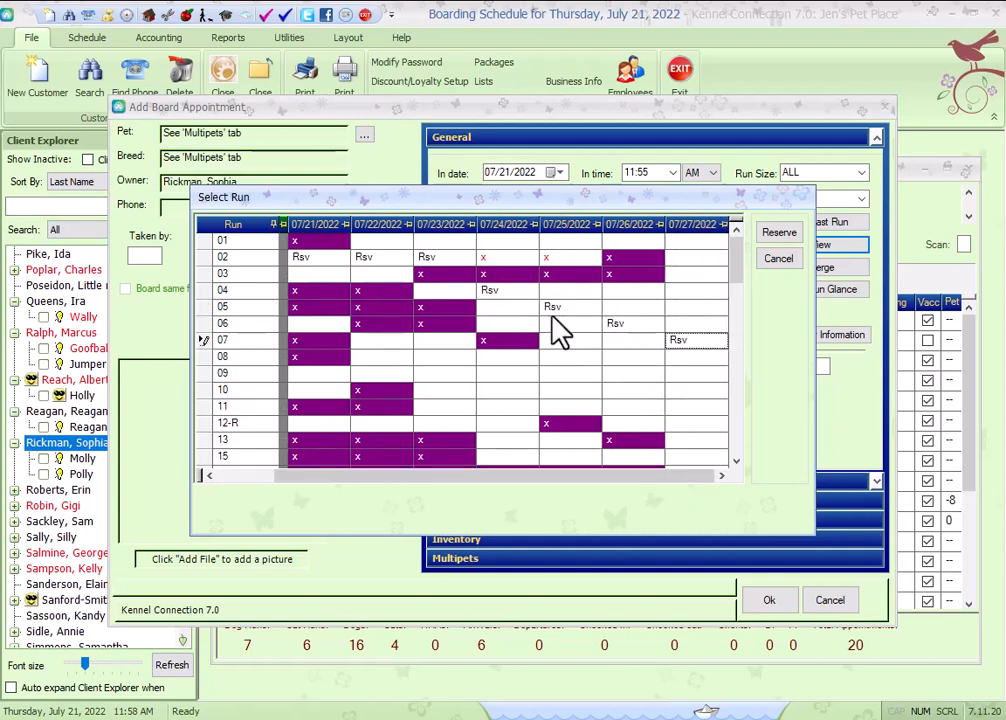
{"action": "left_click", "coordinate": [777, 232]}
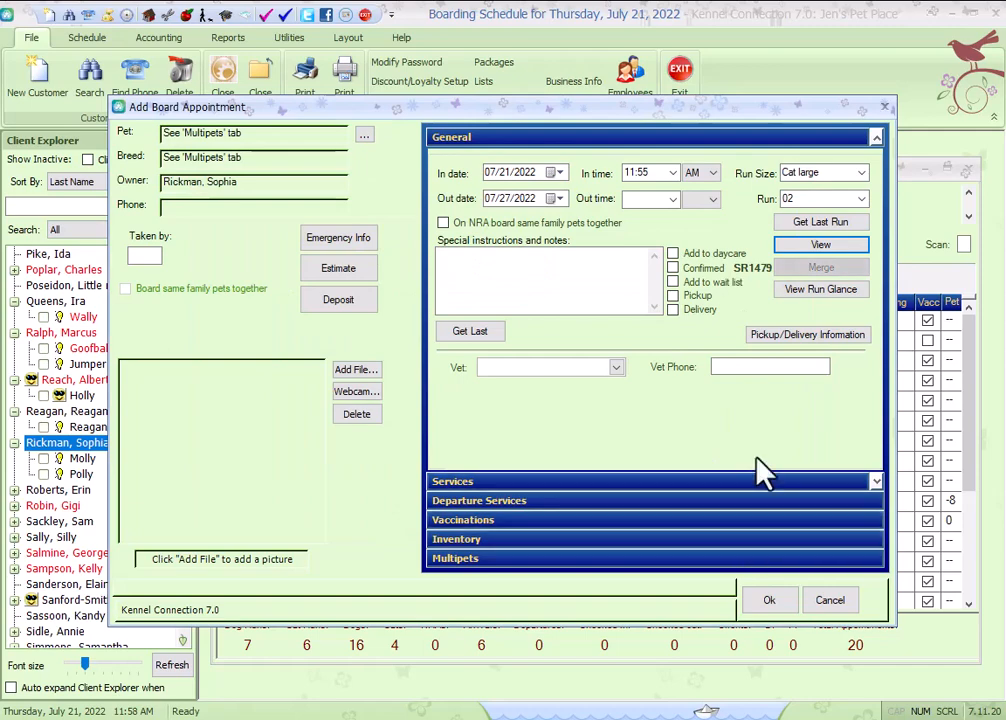
Open the run glance overview to review run occupancy for the week.
{"action": "left_click", "coordinate": [821, 290]}
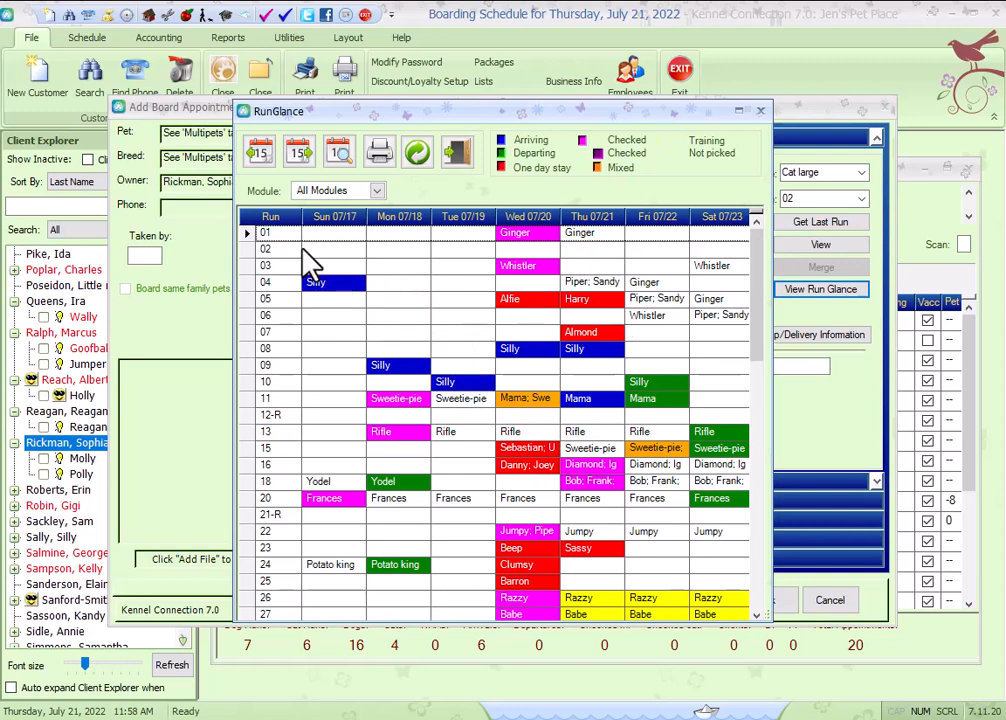
{"action": "left_click", "coordinate": [761, 111]}
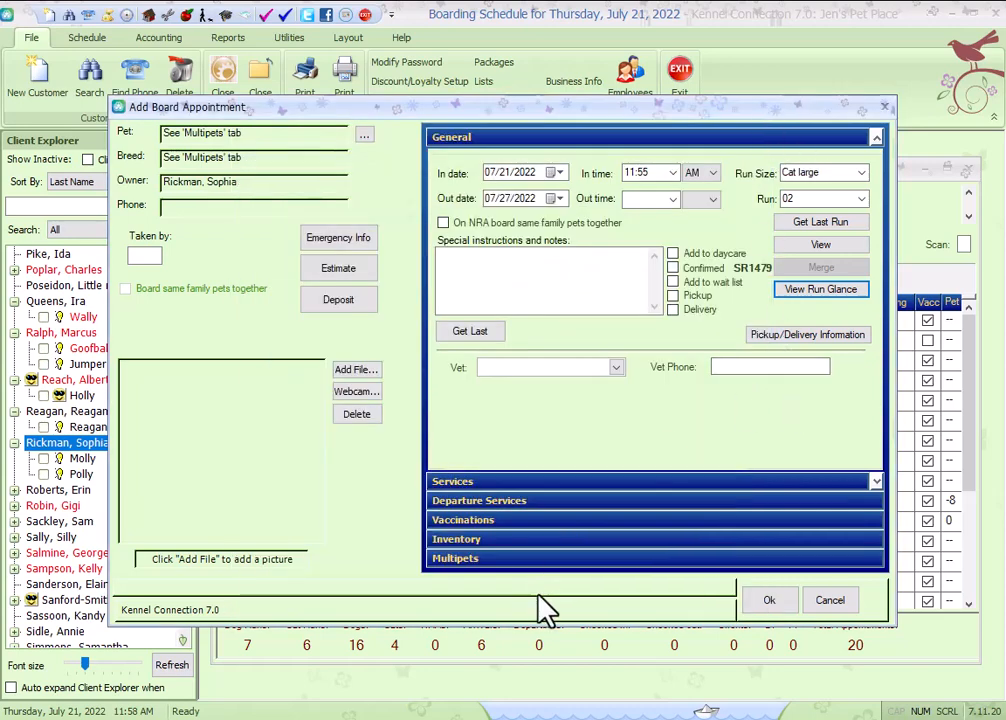
Change Polly's run to 05 in the multipets list, then cancel the whole boarding appointment without saving.
{"action": "left_click", "coordinate": [553, 558]}
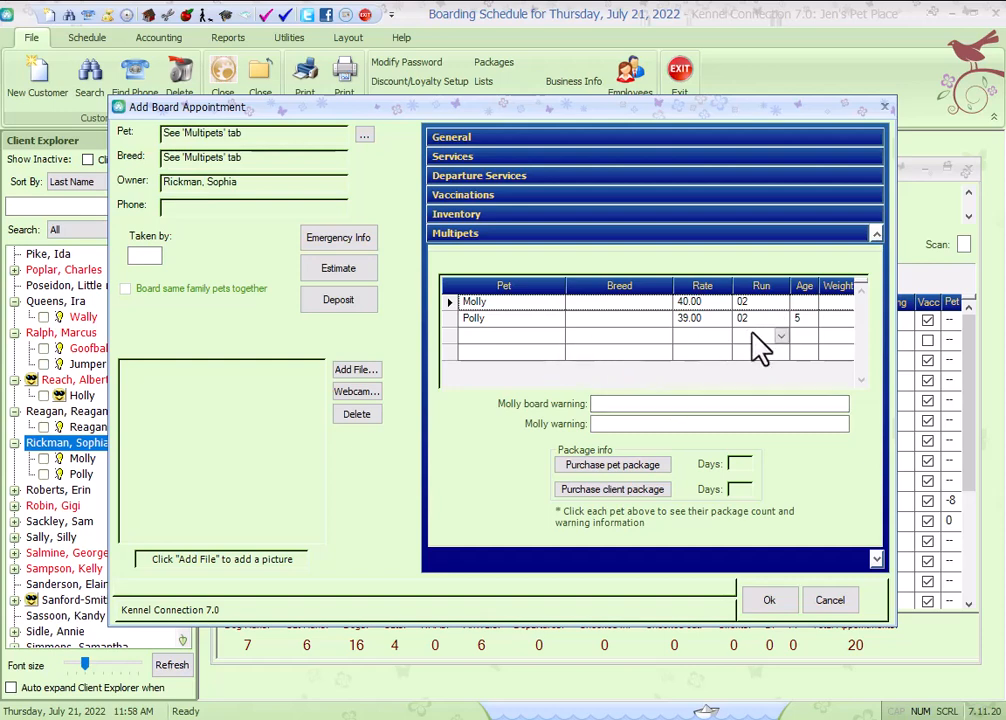
{"action": "left_click", "coordinate": [780, 320]}
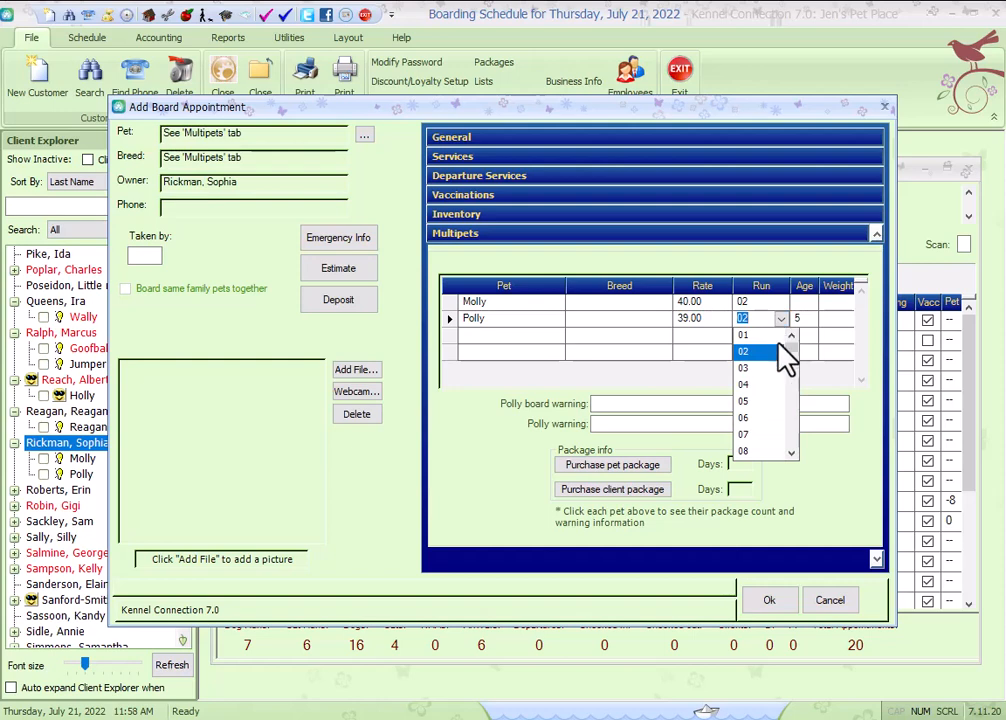
{"action": "left_click", "coordinate": [758, 402]}
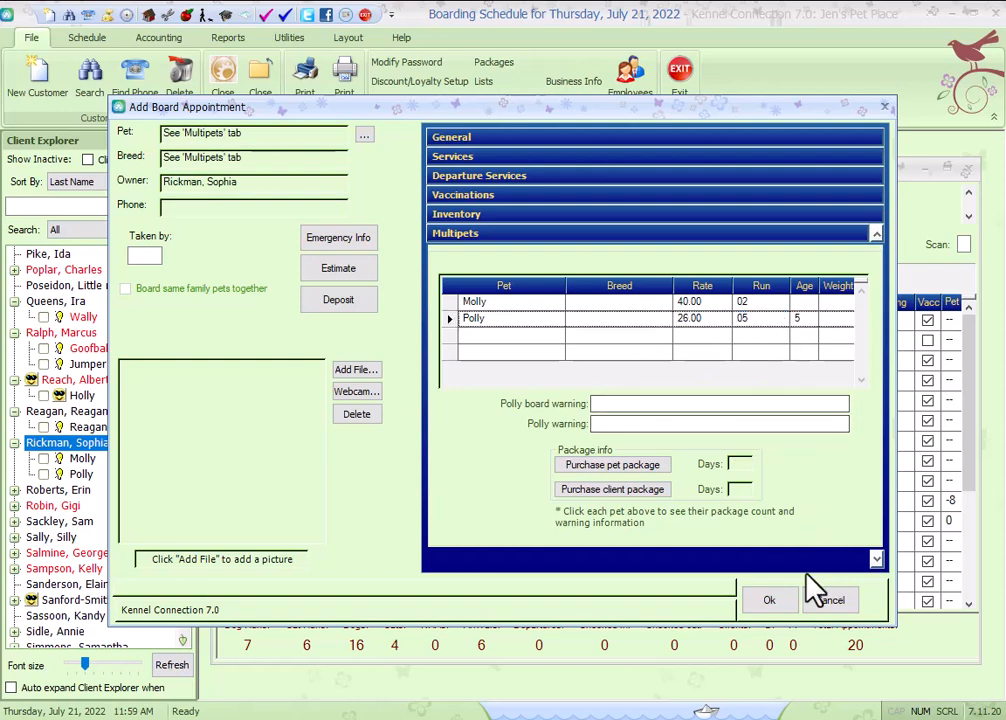
{"action": "left_click", "coordinate": [826, 602]}
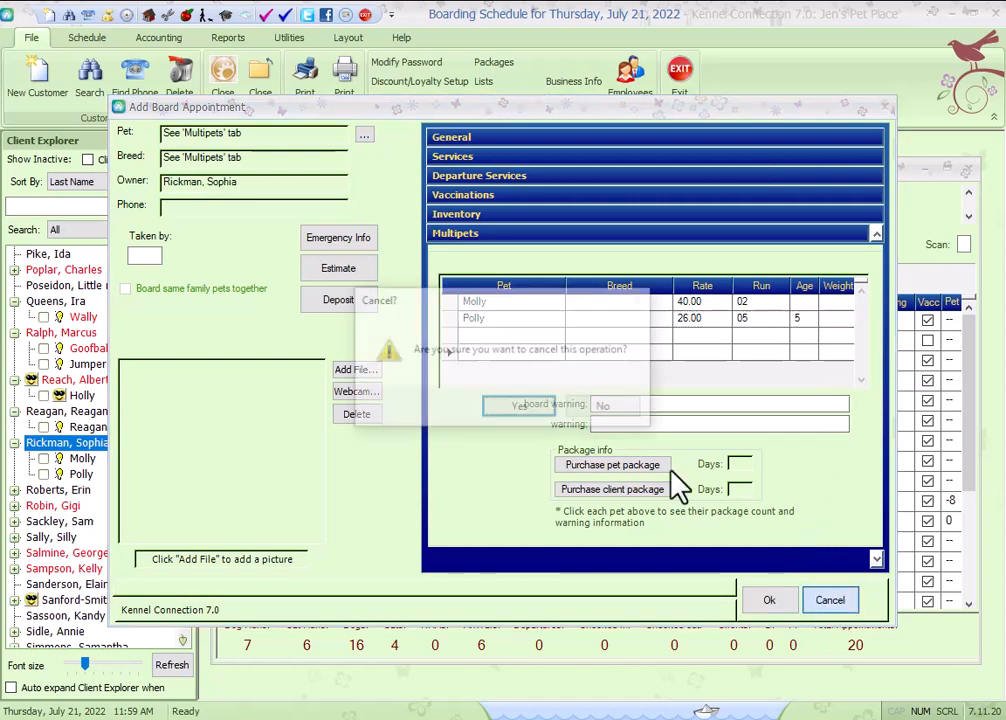
{"action": "left_click", "coordinate": [520, 409]}
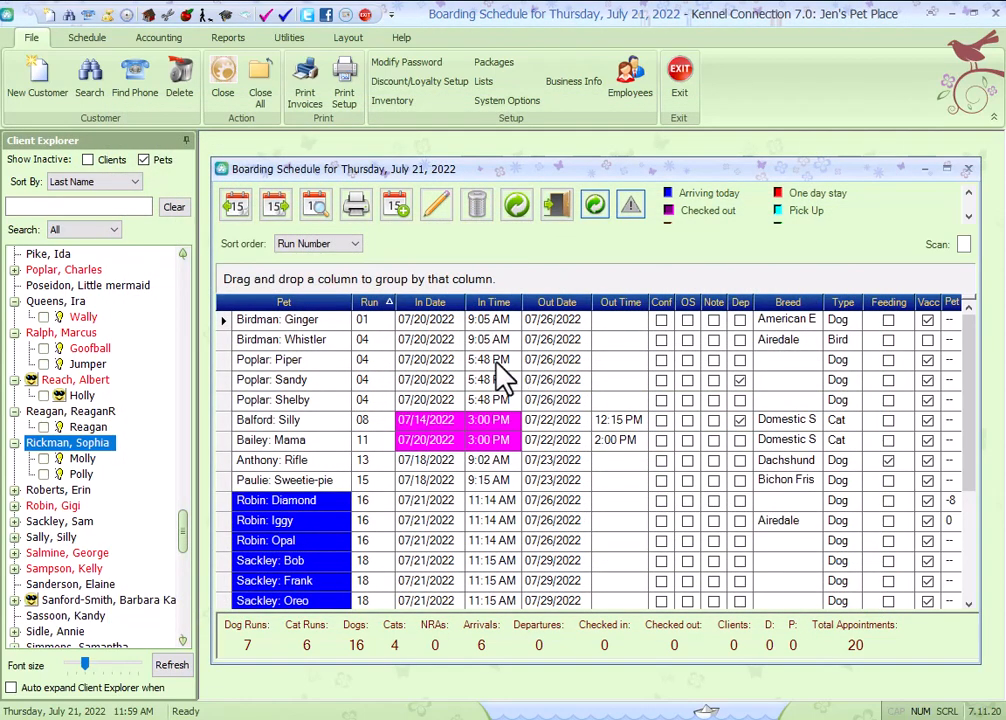
Close the boarding schedule, switch to the grooming schedule and open Long: Sammy's grooming appointment.
{"action": "left_click", "coordinate": [969, 168]}
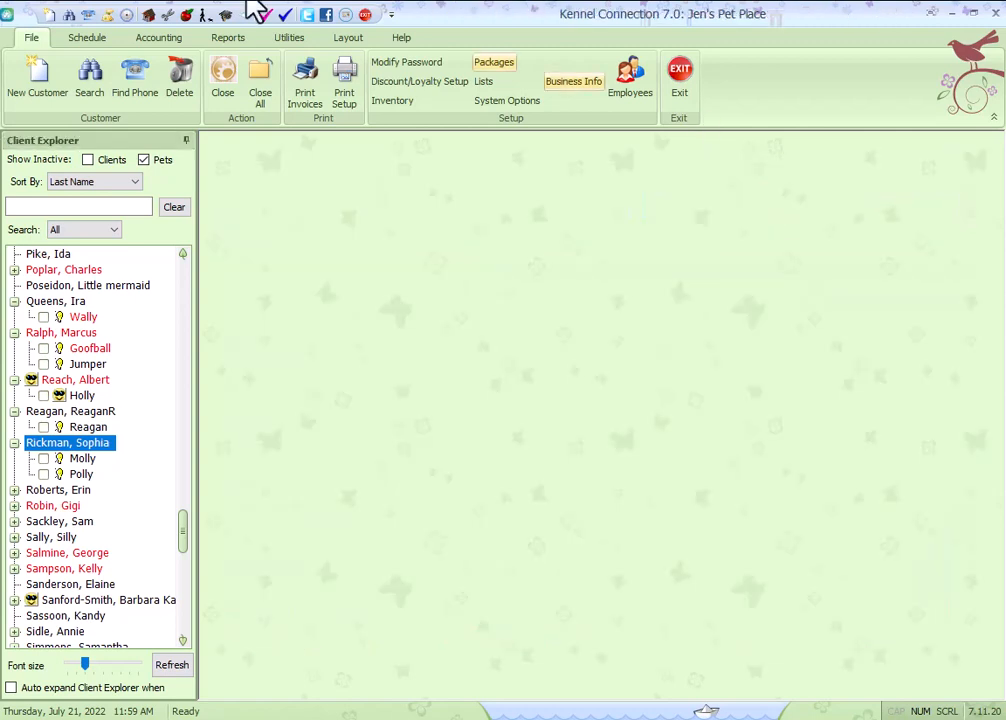
{"action": "left_click", "coordinate": [167, 14]}
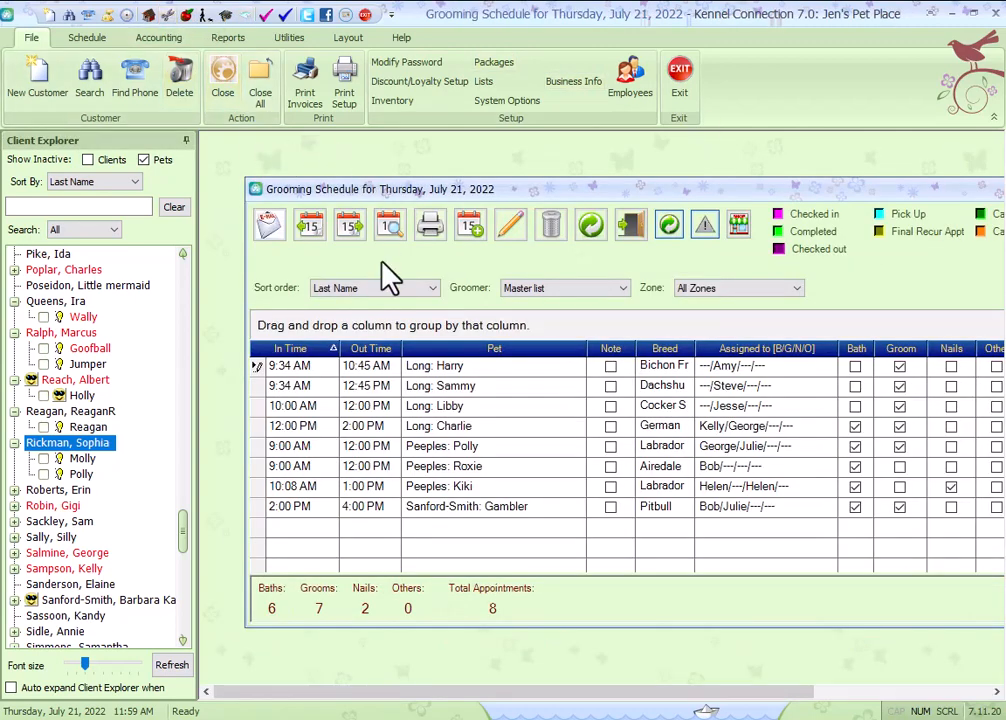
{"action": "left_click", "coordinate": [428, 390]}
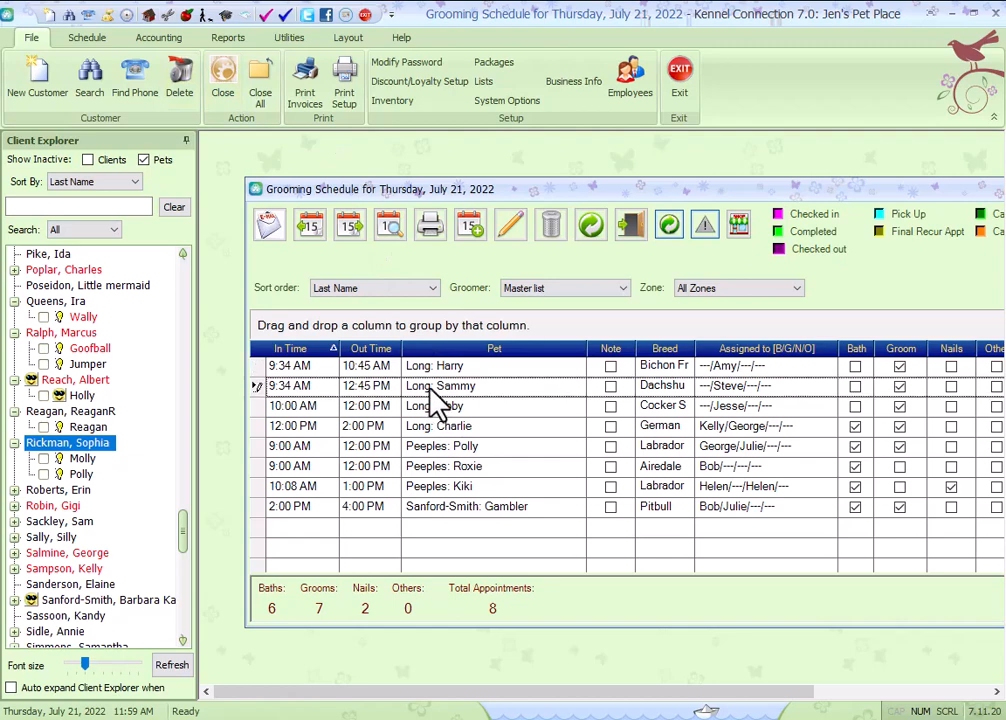
{"action": "double_click", "coordinate": [431, 392]}
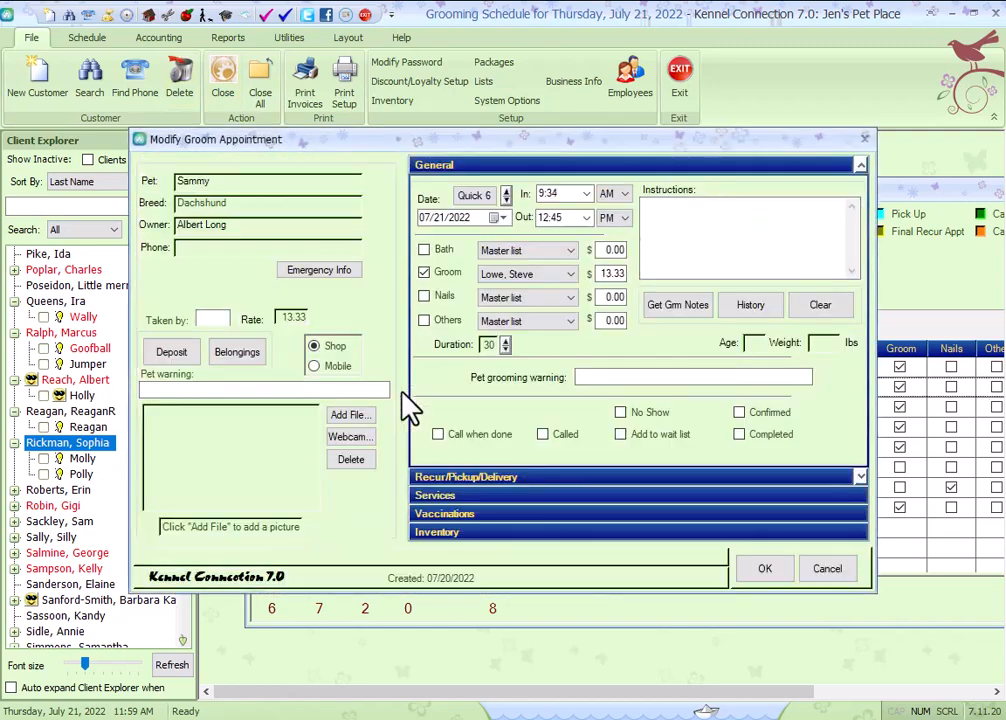
Reserve run 12-R for Sammy's grooming appointment and save the appointment.
{"action": "left_click", "coordinate": [537, 475]}
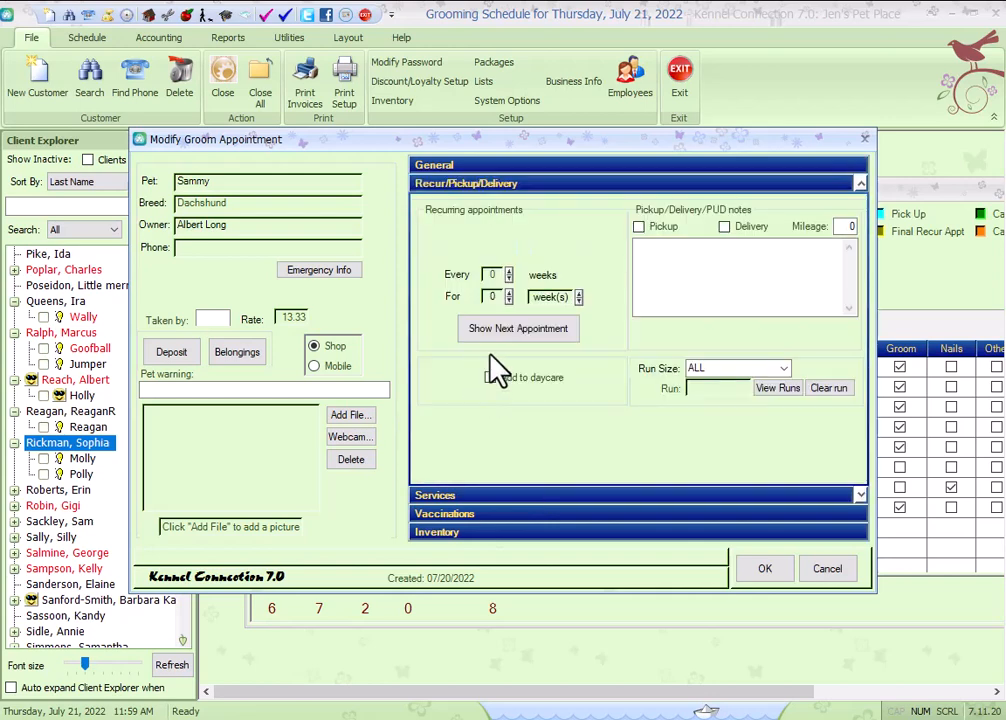
{"action": "left_click", "coordinate": [778, 388]}
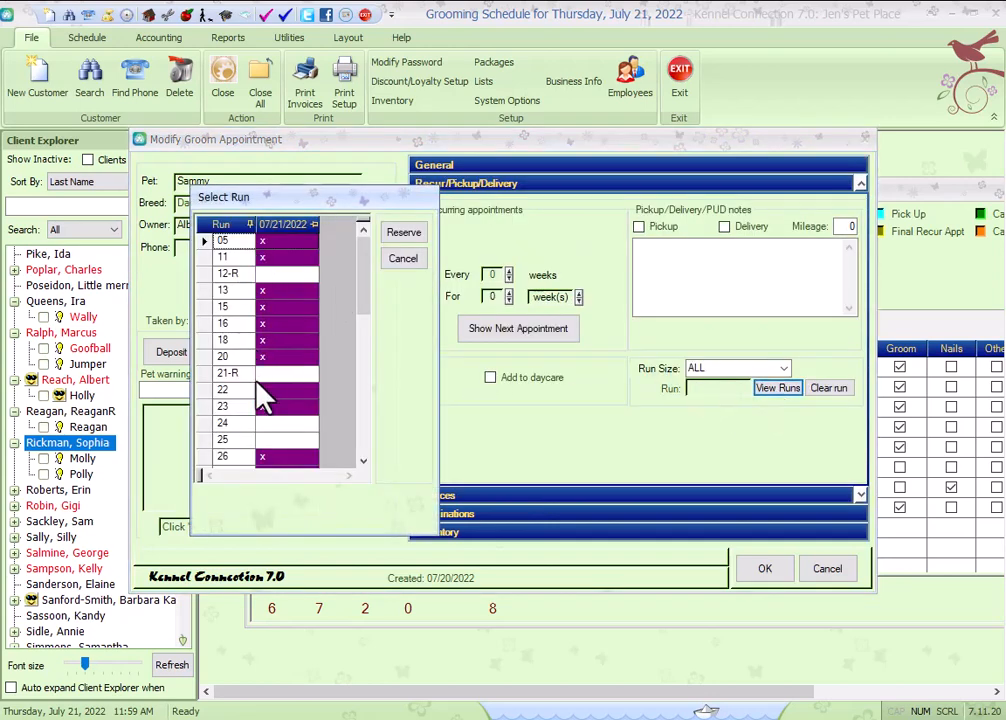
{"action": "left_click", "coordinate": [280, 274]}
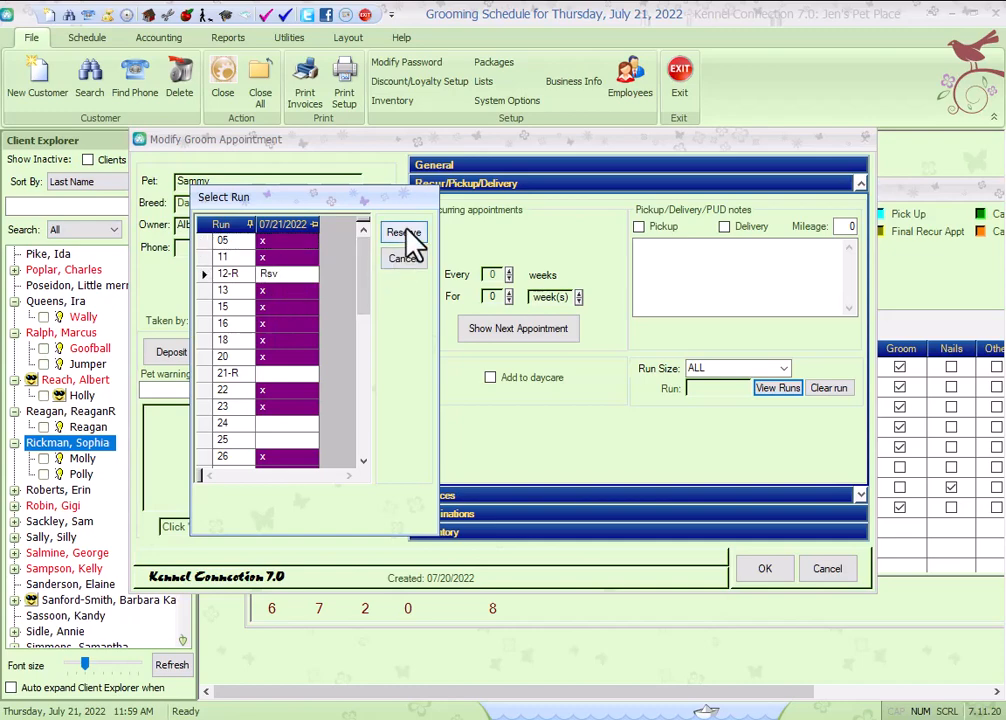
{"action": "left_click", "coordinate": [404, 233]}
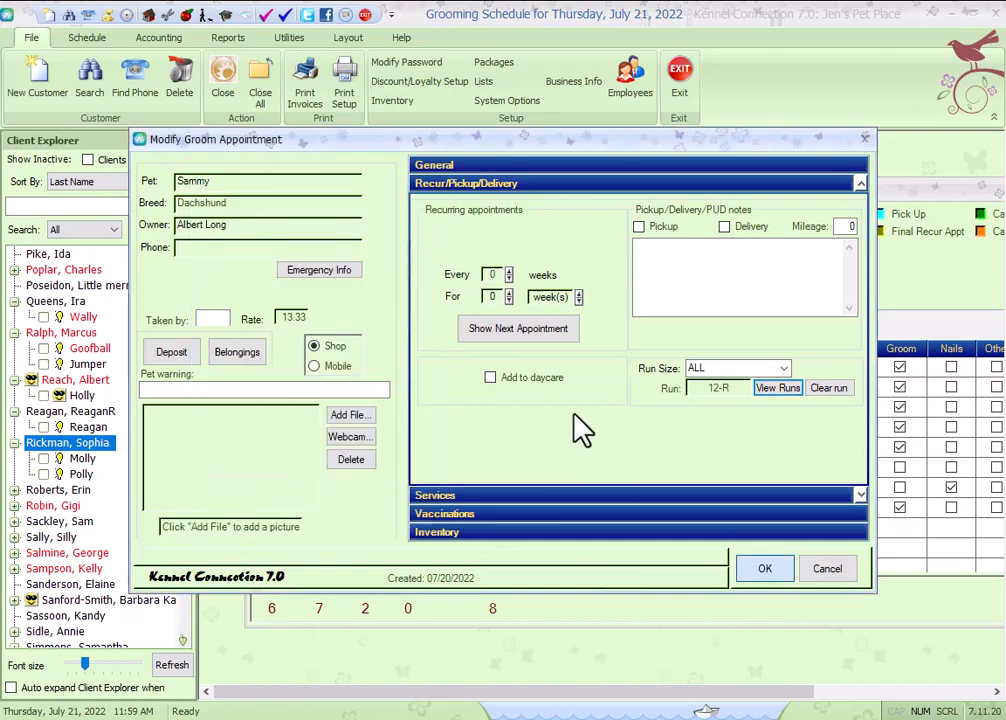
{"action": "key", "text": "Return"}
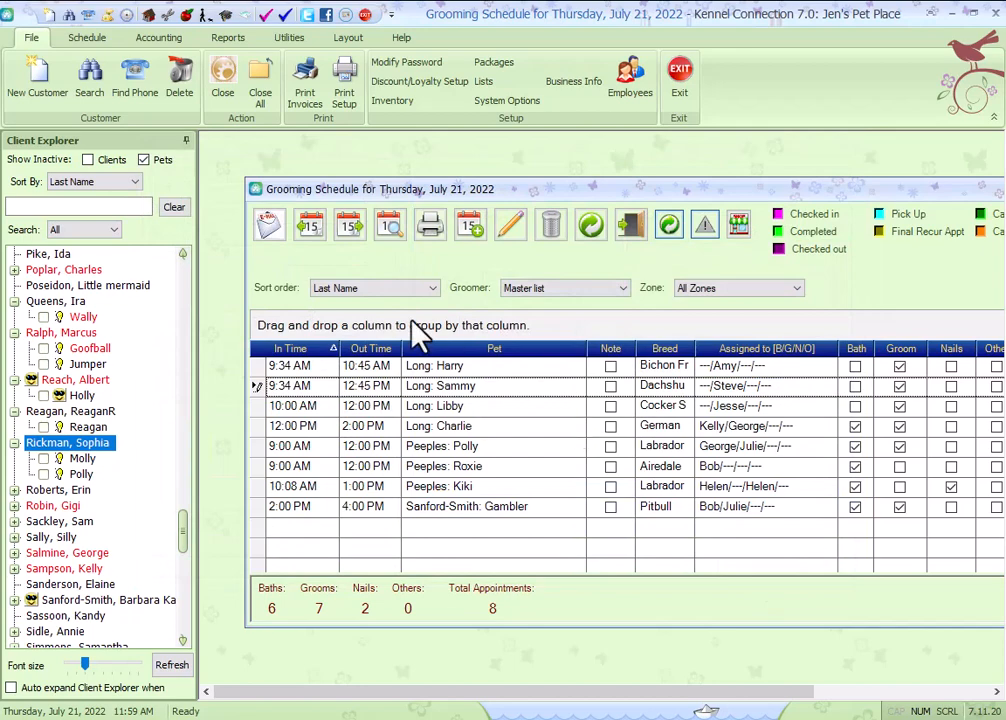
Close the grooming schedule, open the daycare schedule and sort its appointments by run.
{"action": "left_click", "coordinate": [260, 92]}
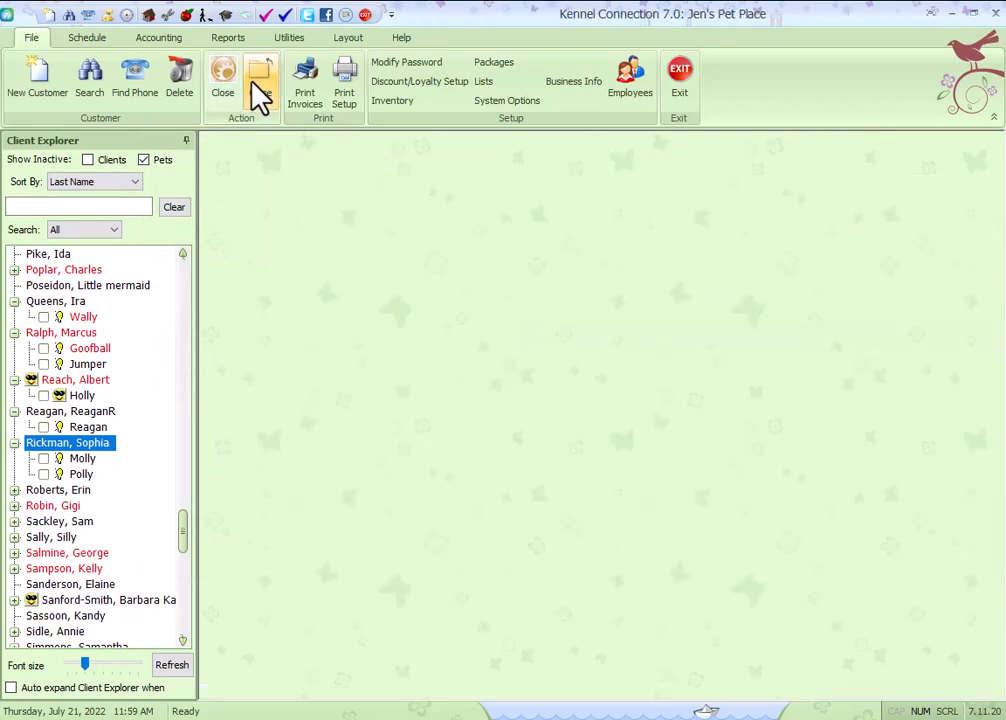
{"action": "left_click", "coordinate": [187, 16]}
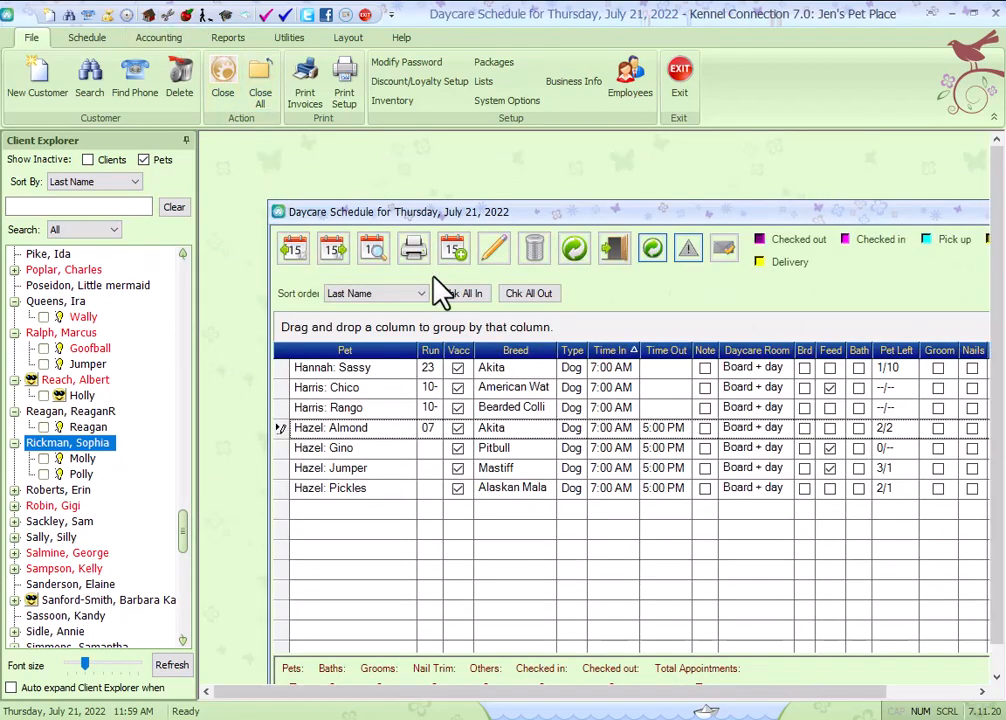
{"action": "left_click", "coordinate": [431, 351]}
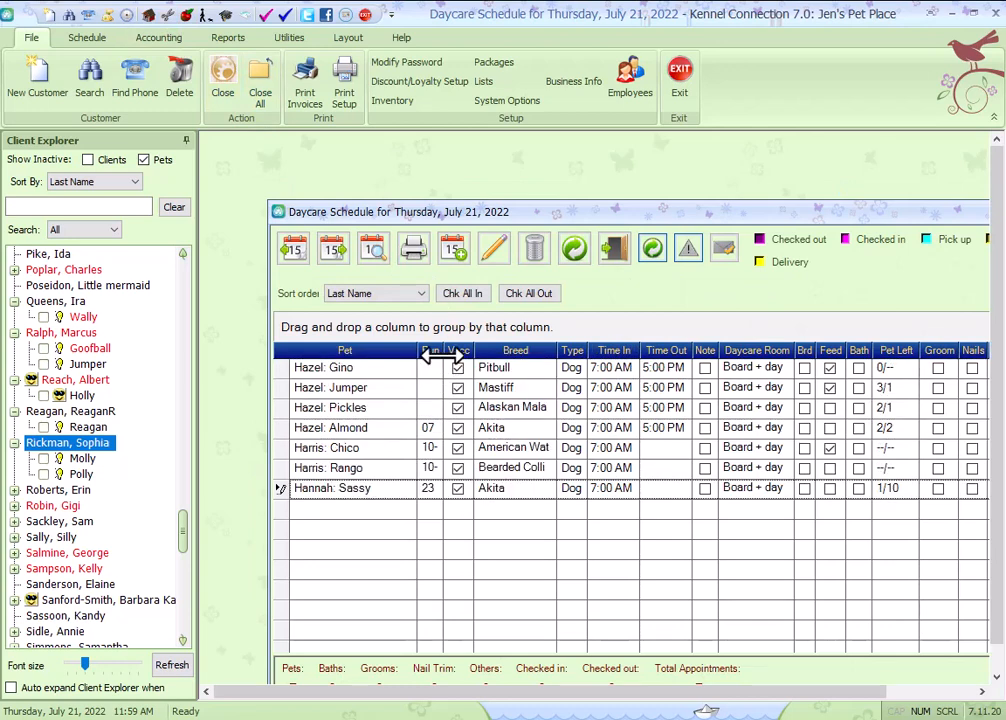
{"action": "left_click", "coordinate": [432, 351]}
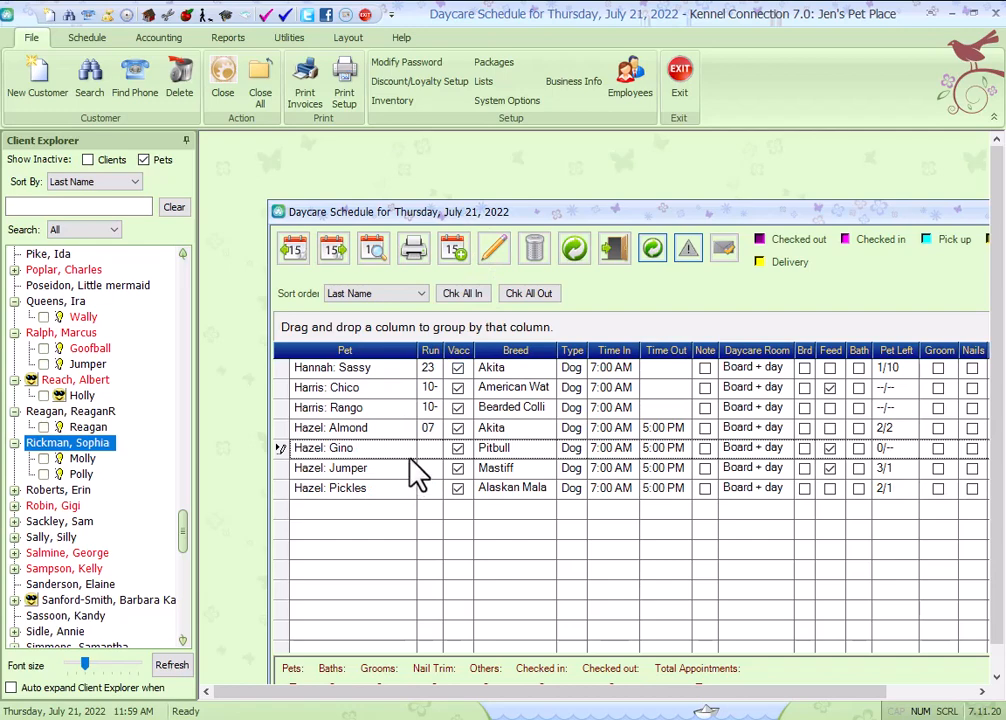
Open Gino's daycare appointment, reserve run 29 for it and save the appointment.
{"action": "double_click", "coordinate": [348, 452]}
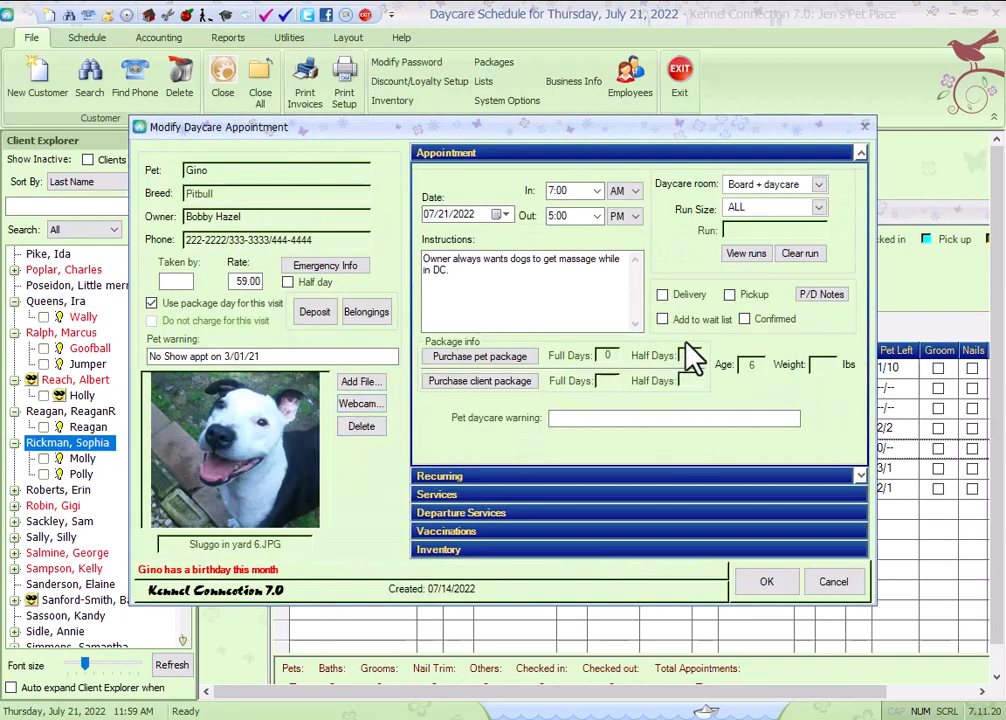
{"action": "left_click", "coordinate": [746, 256]}
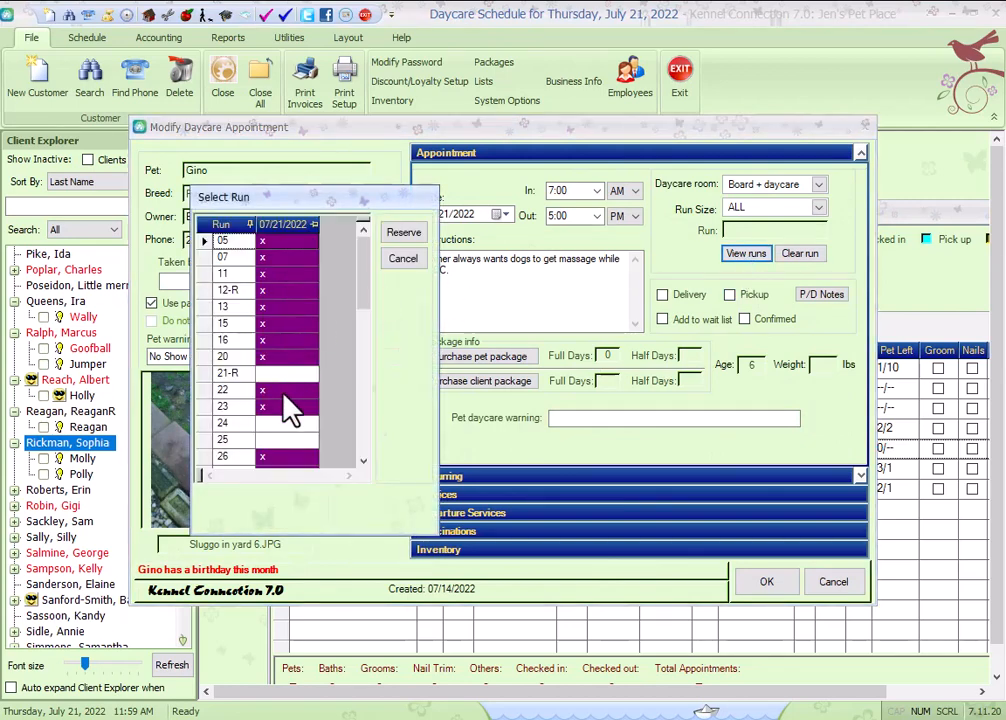
{"action": "scroll", "coordinate": [284, 395], "scroll_direction": "down", "scroll_amount": 1}
{"action": "left_click", "coordinate": [268, 457]}
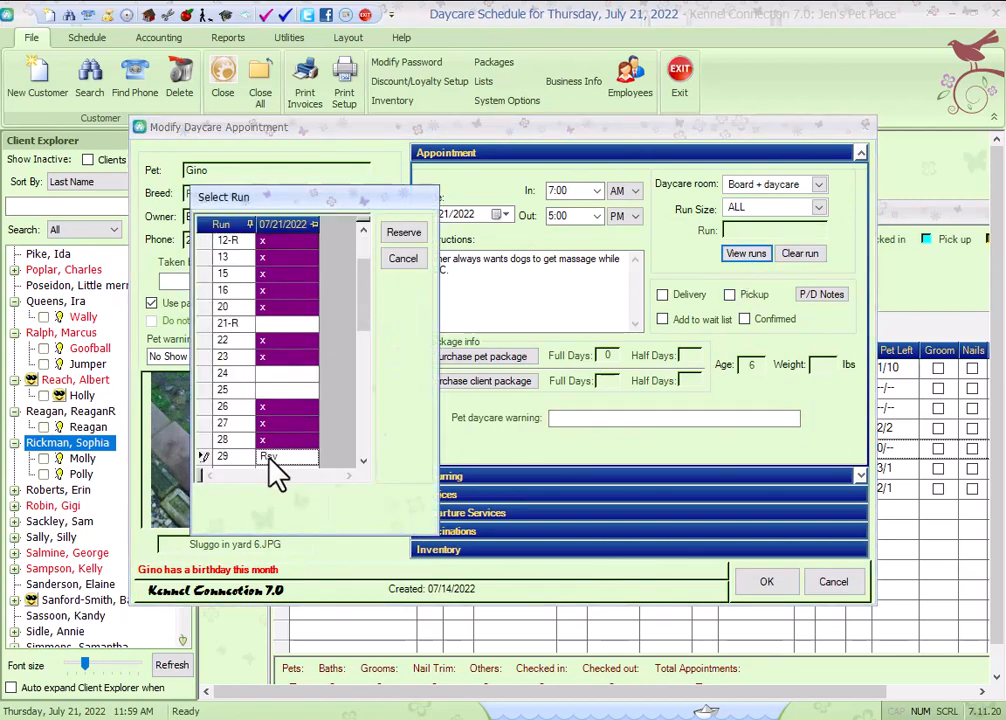
{"action": "left_click", "coordinate": [410, 234]}
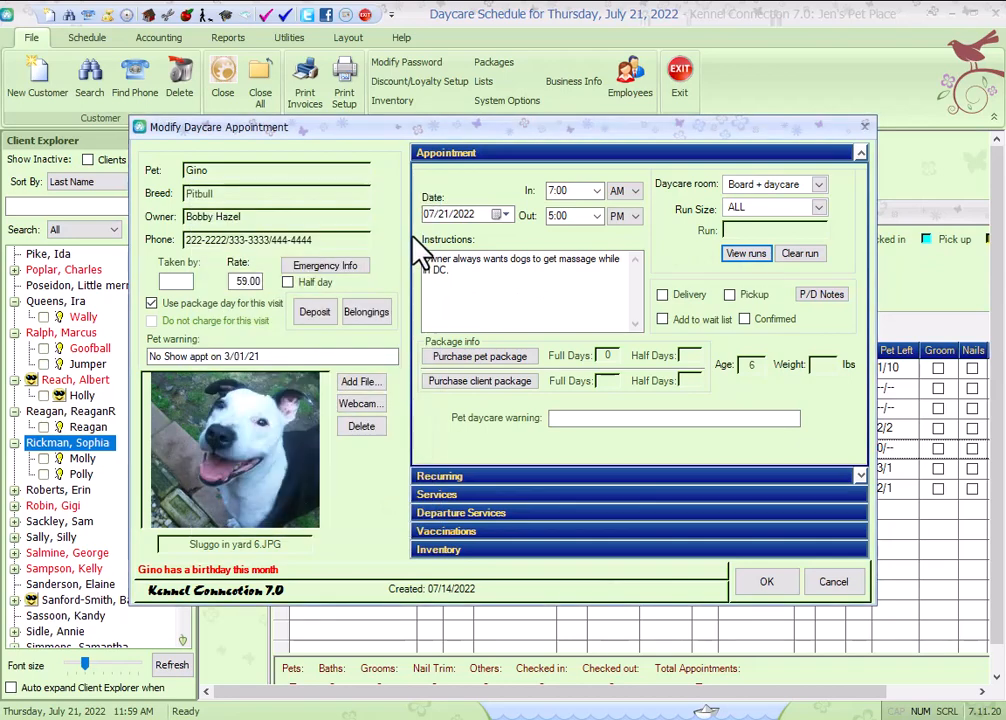
{"action": "left_click", "coordinate": [781, 598]}
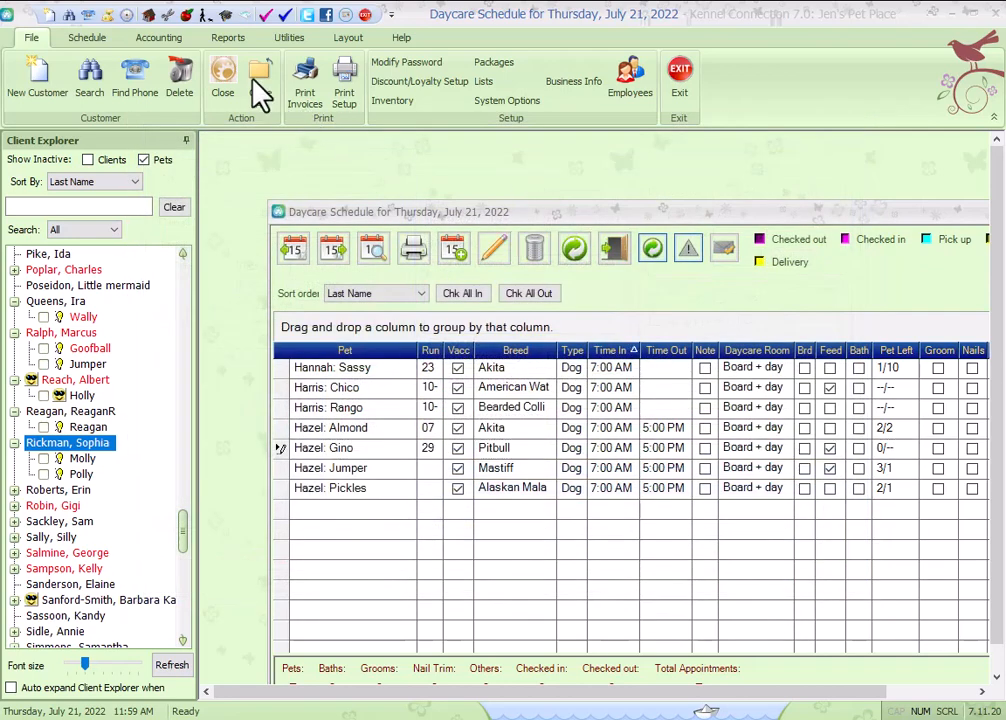
Close the daycare schedule and open the resident training schedule.
{"action": "left_click", "coordinate": [255, 80]}
{"action": "left_click", "coordinate": [225, 17]}
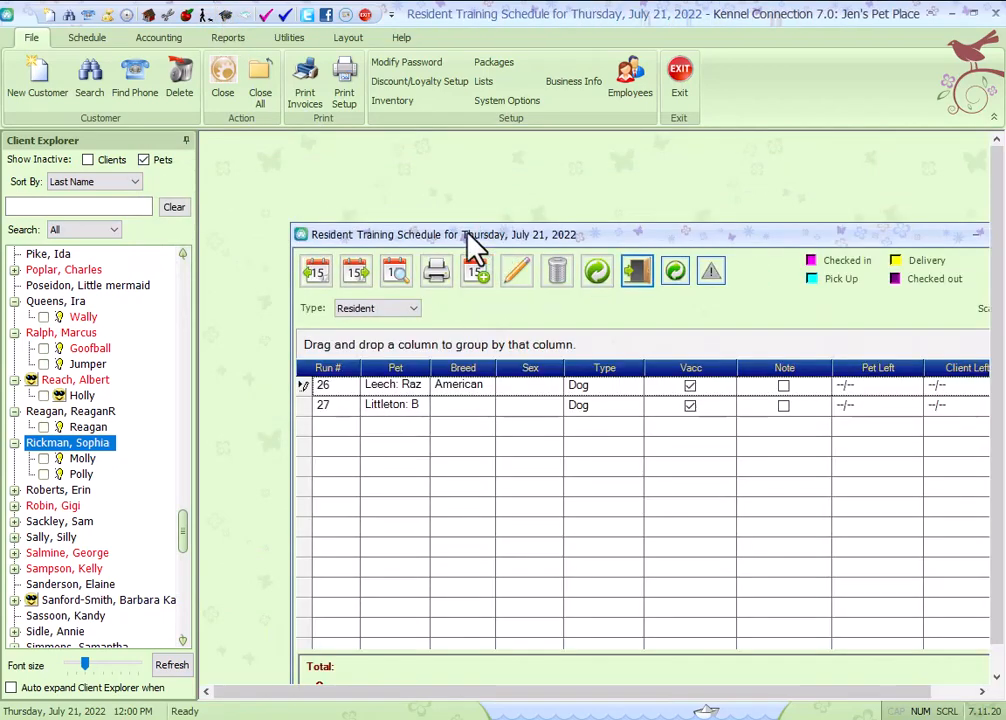
{"action": "left_click_drag", "start_coordinate": [475, 245], "coordinate": [430, 217]}
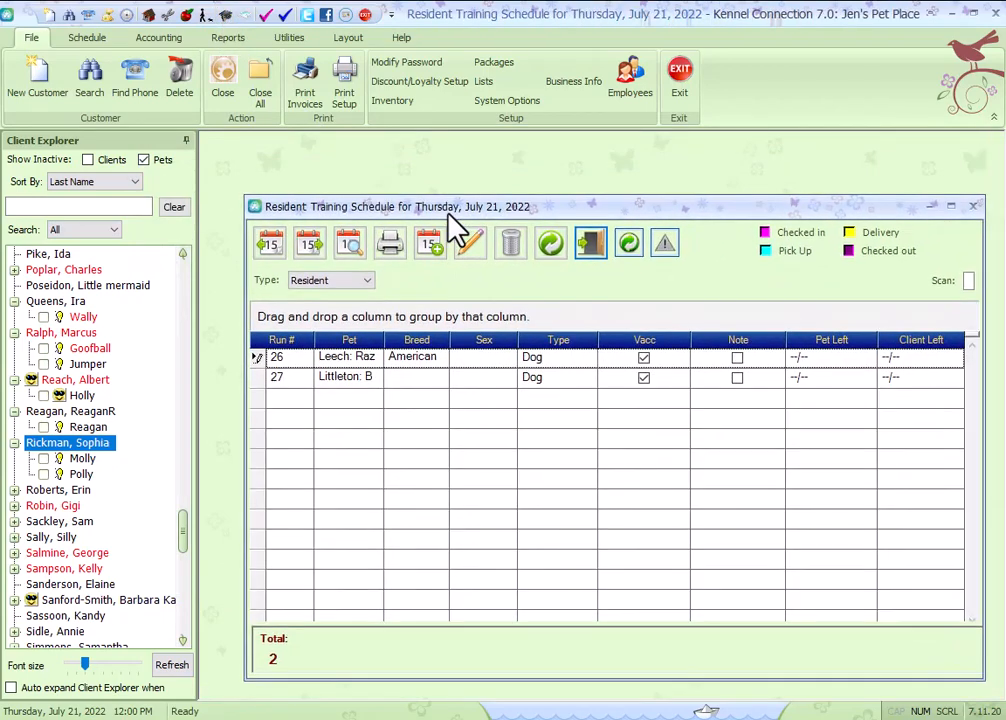
Open Razzy's training appointment, review the available runs, and cancel without changes.
{"action": "double_click", "coordinate": [363, 372]}
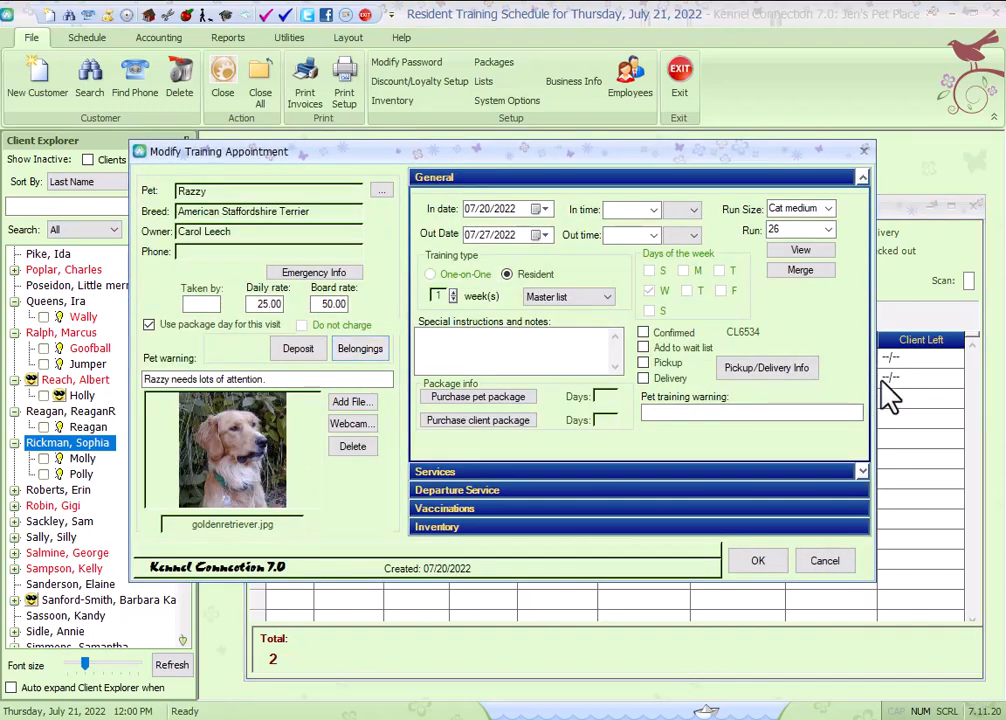
{"action": "left_click", "coordinate": [829, 234]}
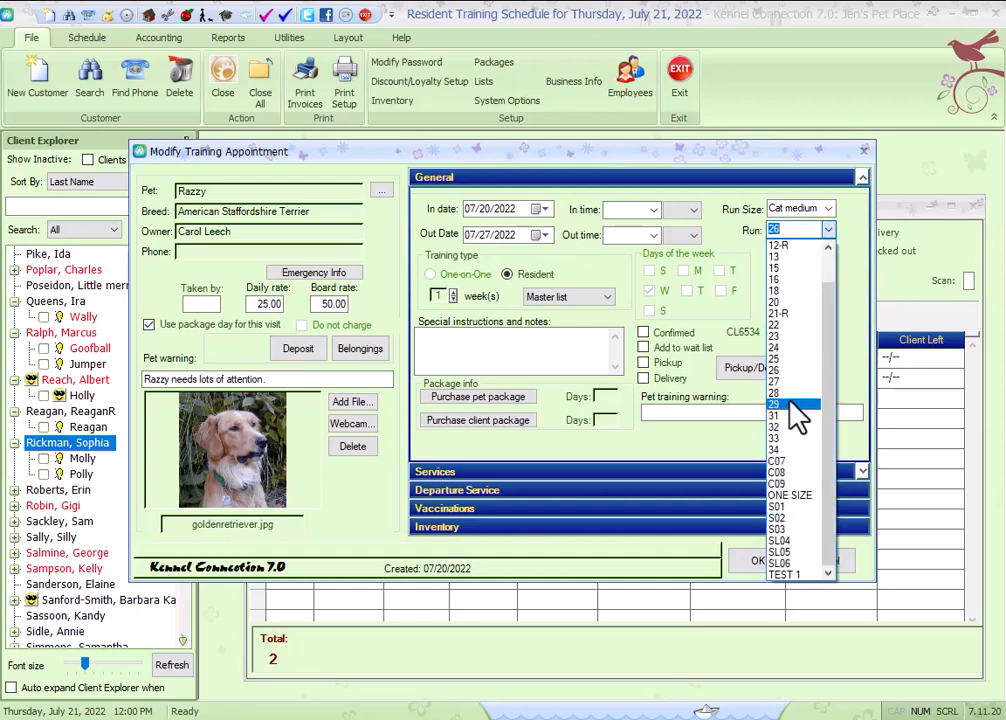
{"action": "left_click", "coordinate": [743, 441]}
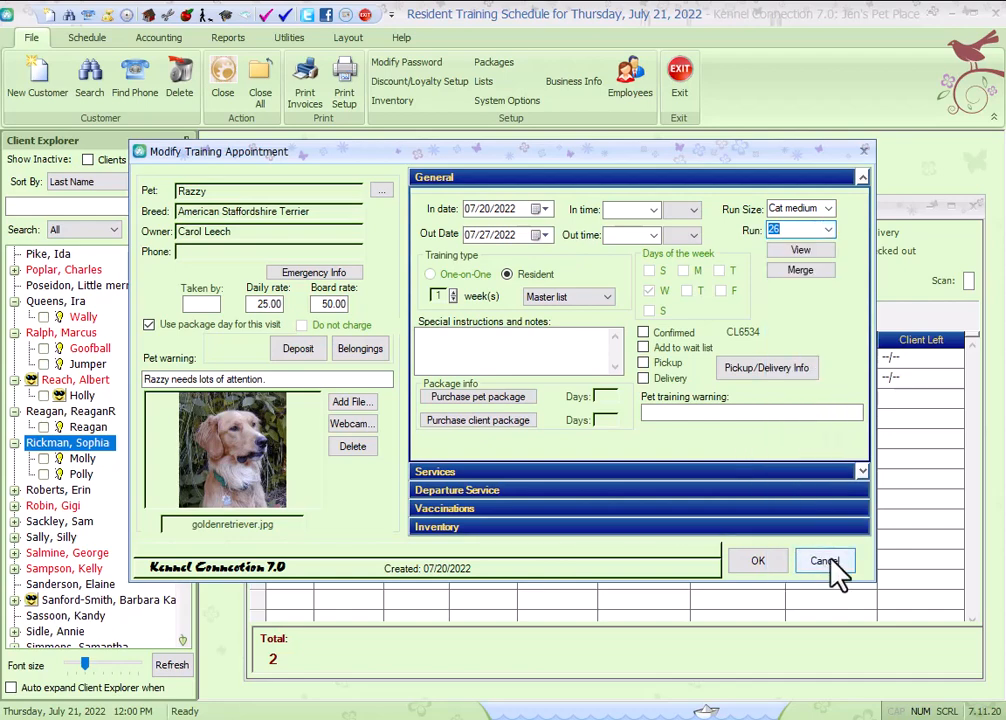
{"action": "left_click", "coordinate": [823, 562]}
Close the training schedule and open the run glance overview.
{"action": "left_click", "coordinate": [519, 409]}
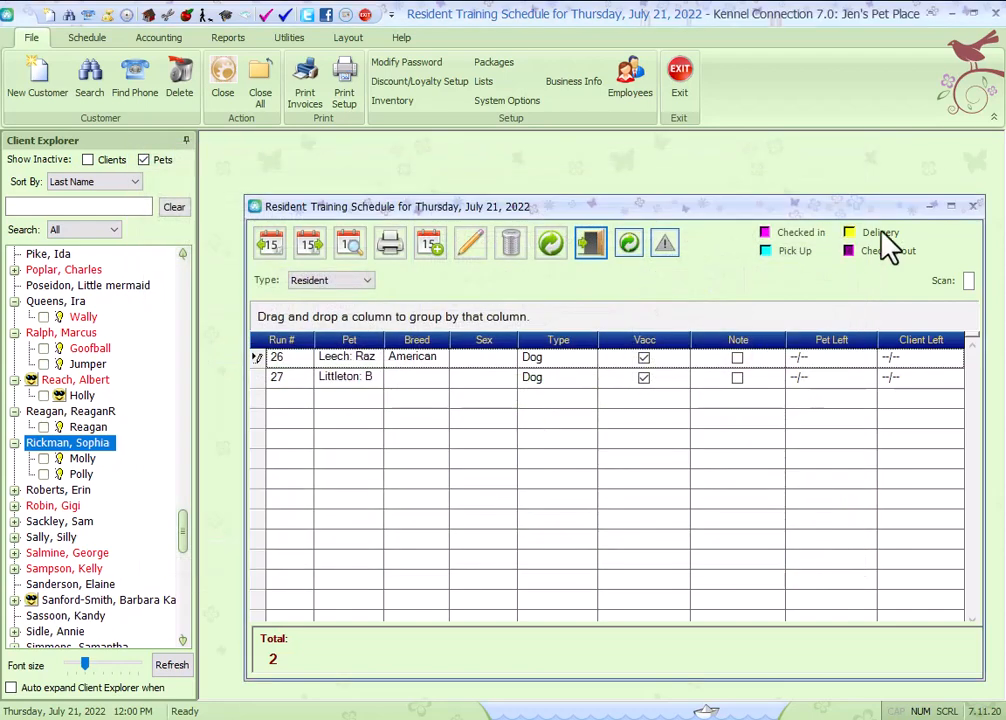
{"action": "left_click", "coordinate": [975, 206]}
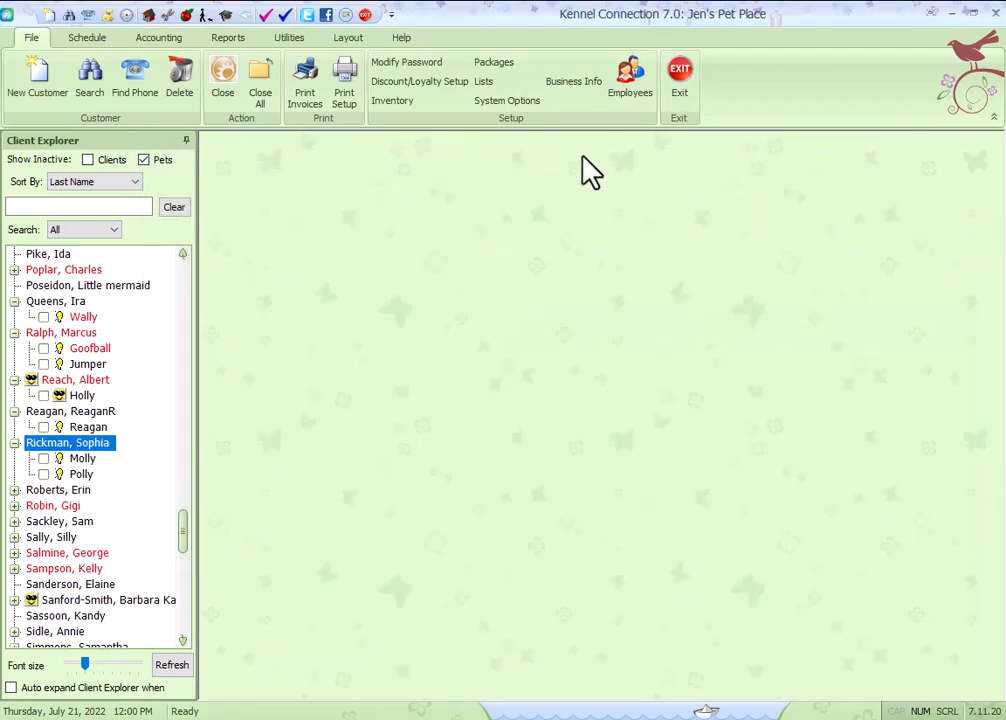
{"action": "left_click", "coordinate": [86, 40]}
{"action": "left_click", "coordinate": [206, 95]}
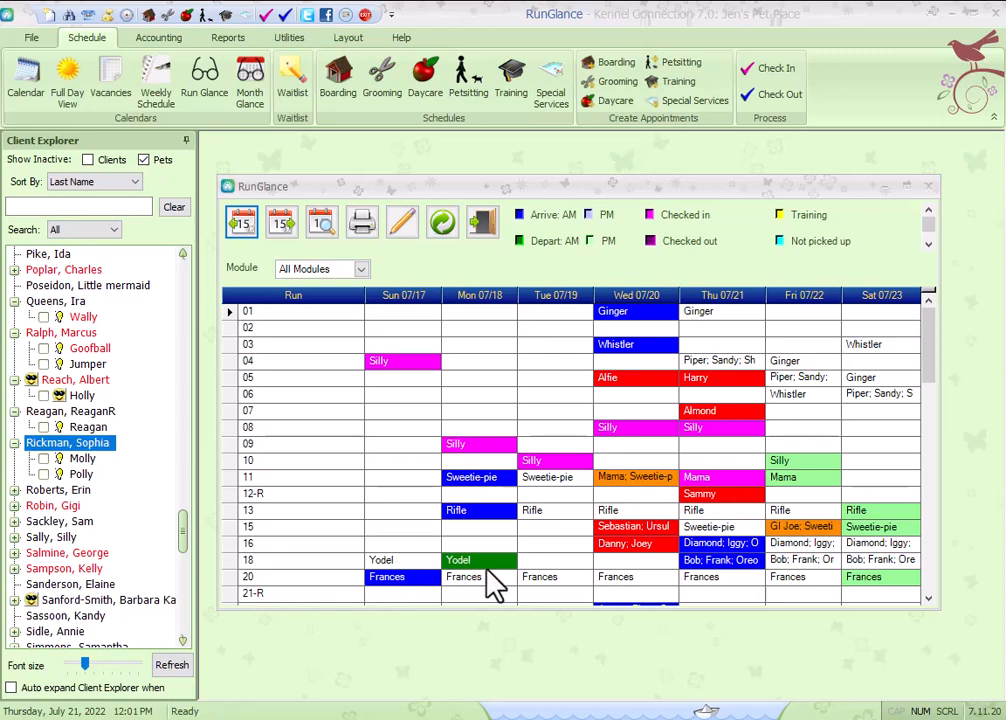
Move Yodel out of run 18, into run 21-R for 07/17 and run 24 for 07/18.
{"action": "double_click", "coordinate": [395, 568]}
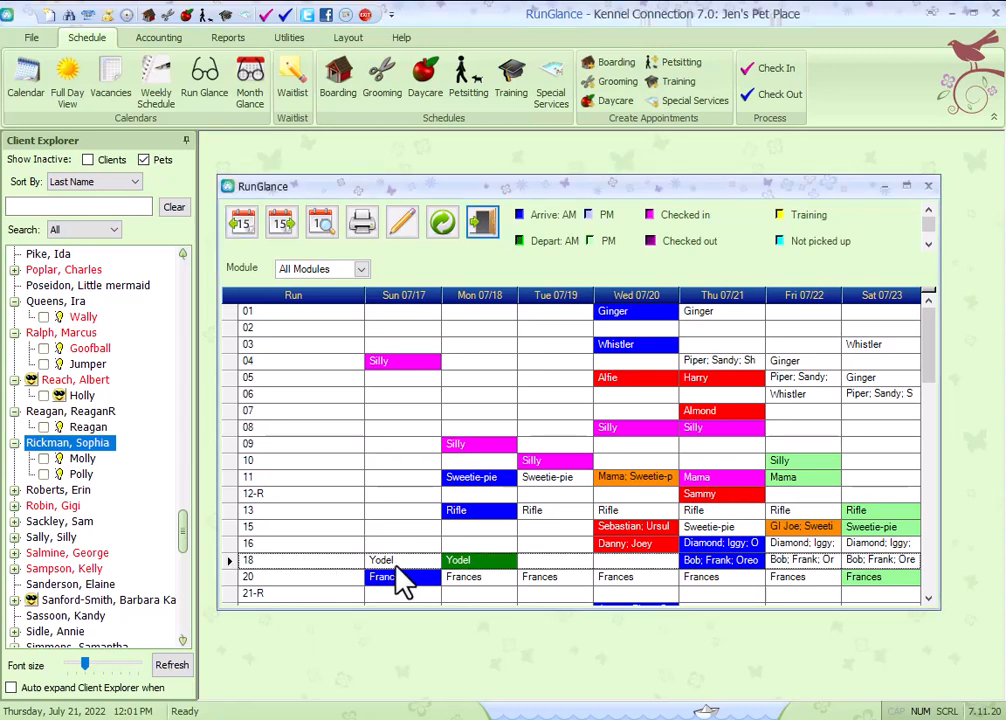
{"action": "left_click", "coordinate": [257, 334]}
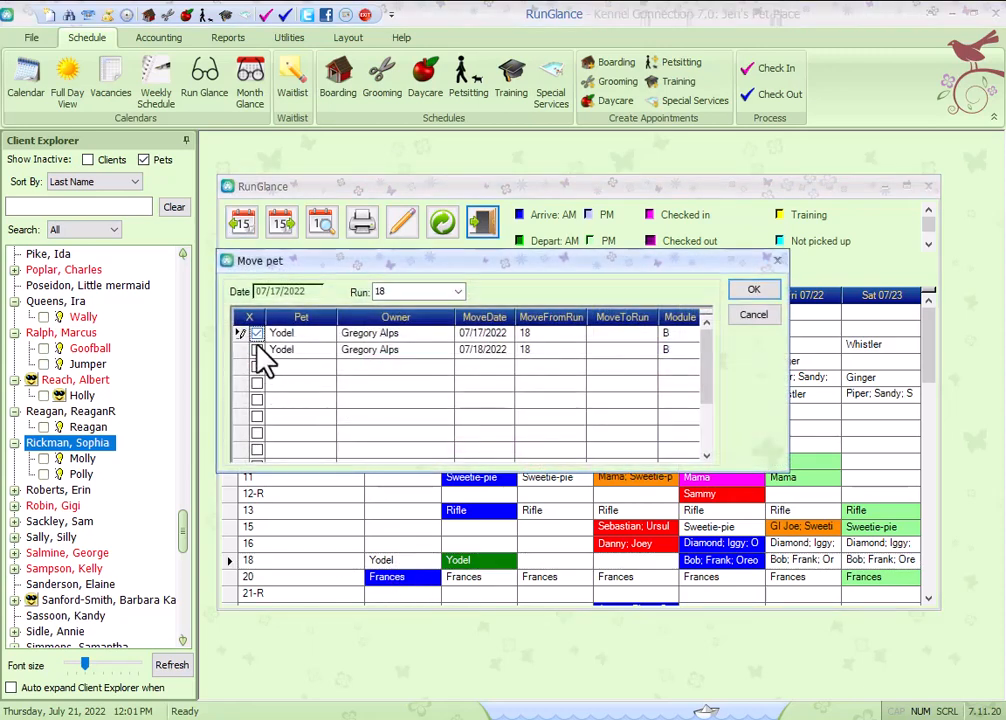
{"action": "left_click", "coordinate": [257, 350]}
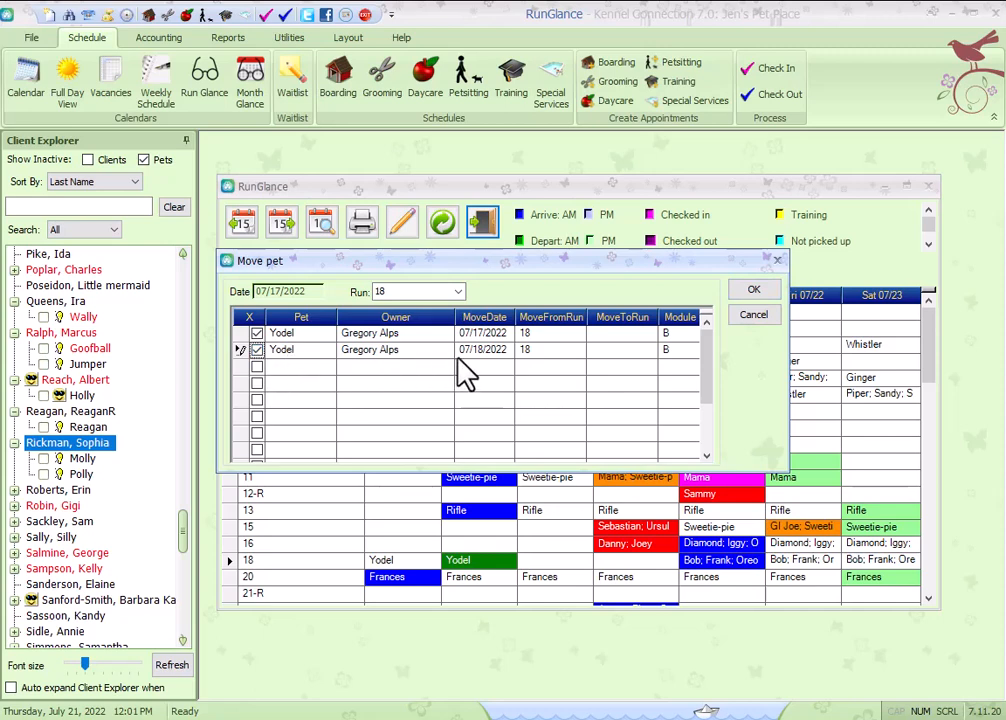
{"action": "left_click", "coordinate": [458, 292]}
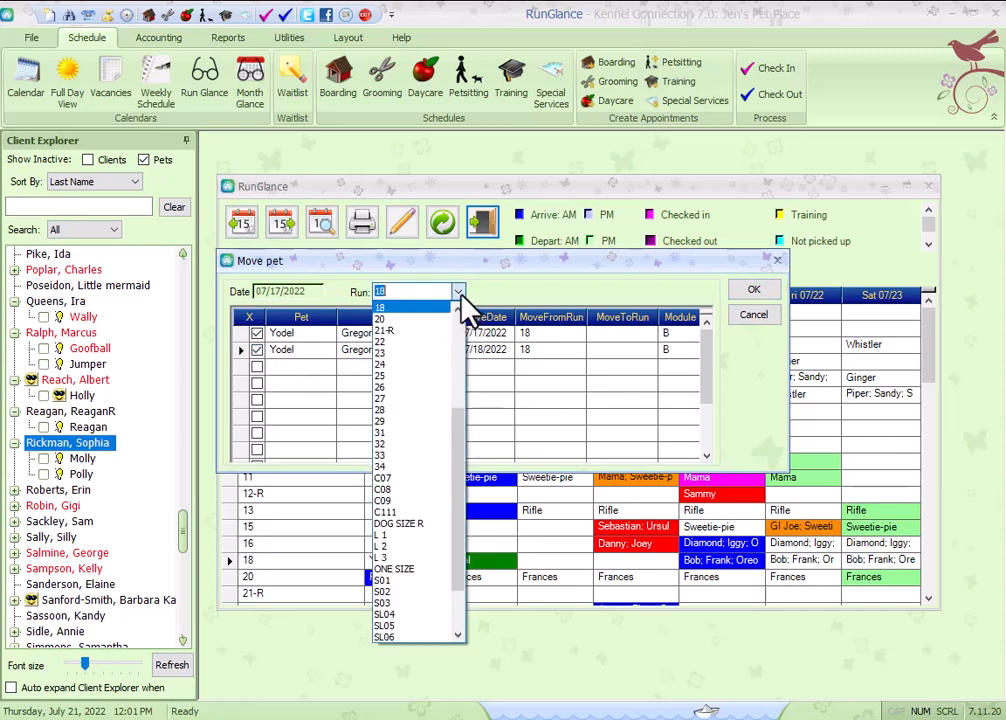
{"action": "left_click", "coordinate": [420, 330]}
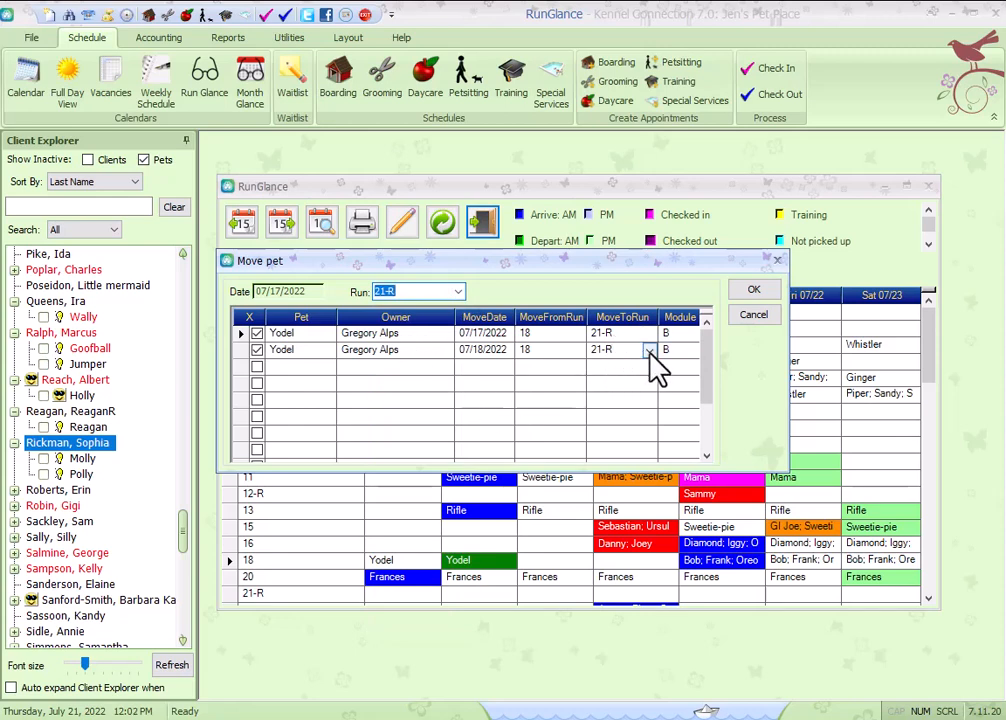
{"action": "left_click", "coordinate": [649, 350]}
{"action": "scroll", "coordinate": [632, 450], "scroll_direction": "down", "scroll_amount": 2}
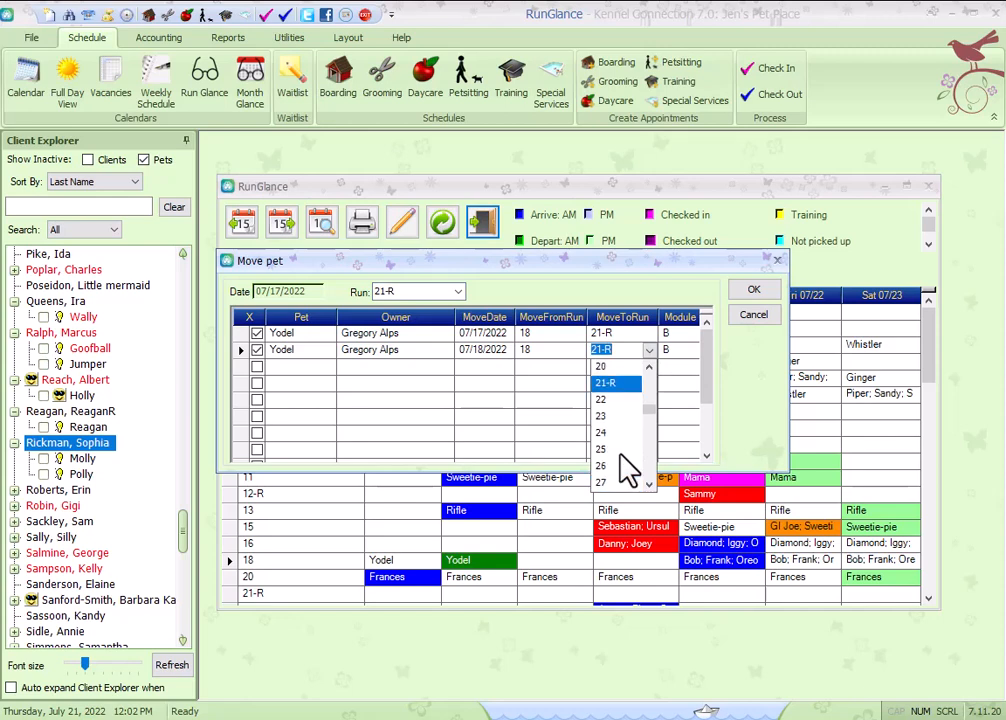
{"action": "left_click", "coordinate": [611, 438]}
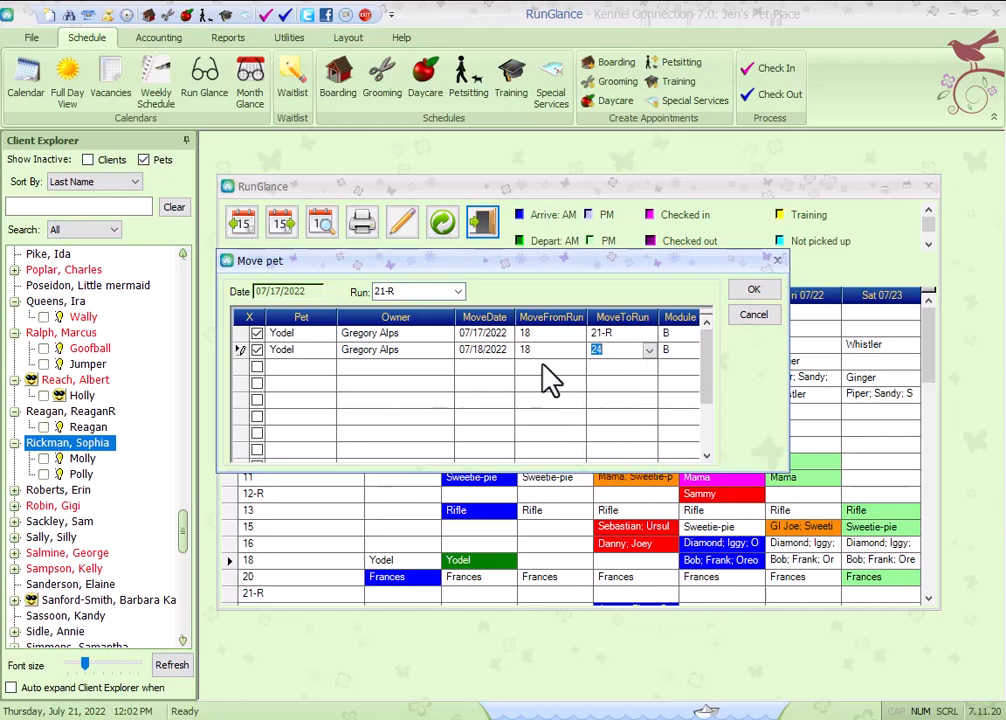
{"action": "left_click", "coordinate": [756, 292]}
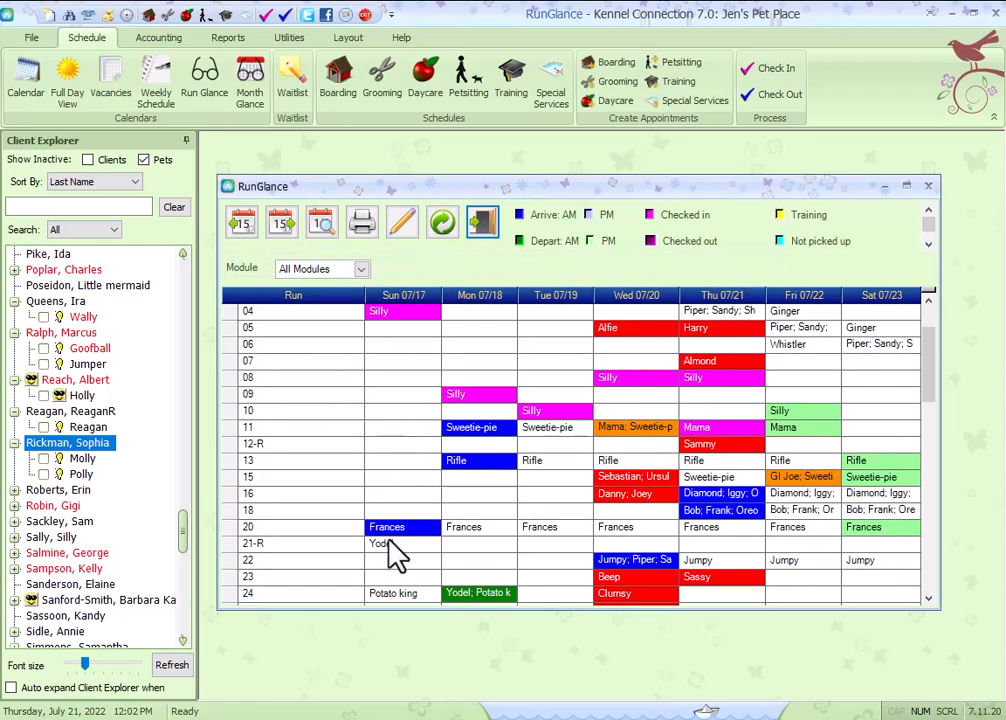
Select Diamond, Iggy and Opal from run 16 on Thursday 07/21 for moving.
{"action": "scroll", "coordinate": [395, 557], "scroll_direction": "down", "scroll_amount": 1}
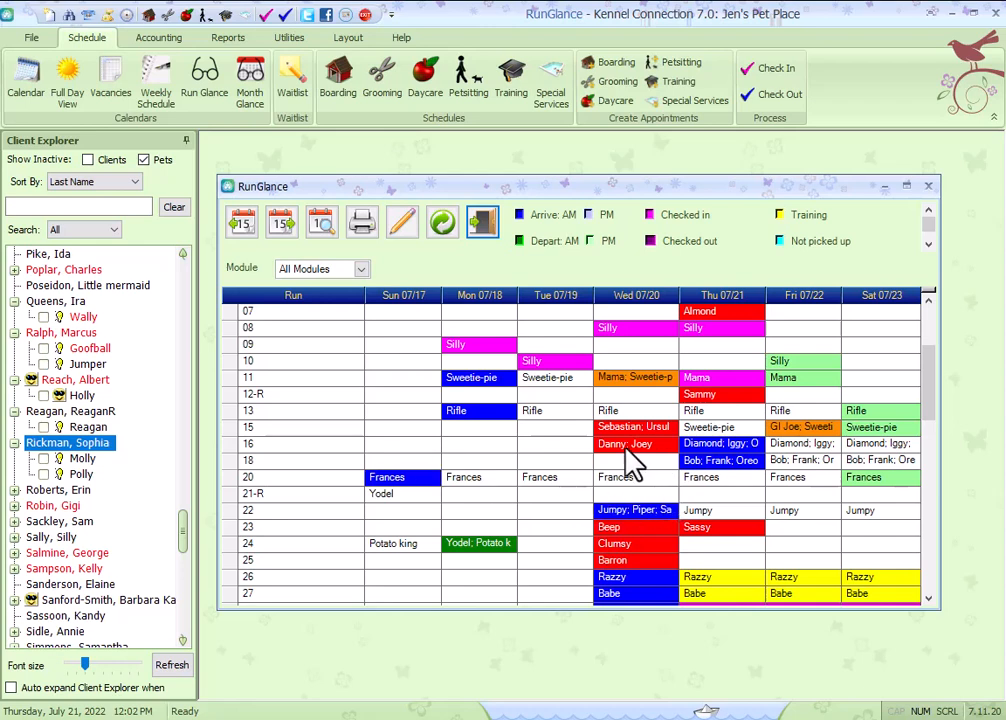
{"action": "double_click", "coordinate": [714, 448]}
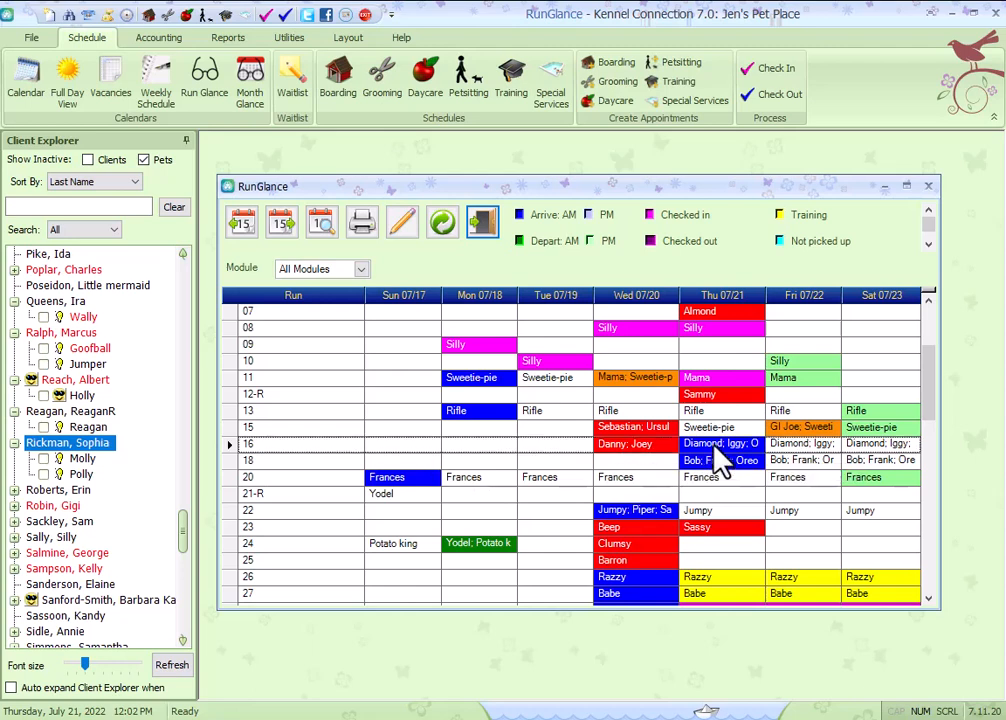
{"action": "left_click", "coordinate": [378, 345]}
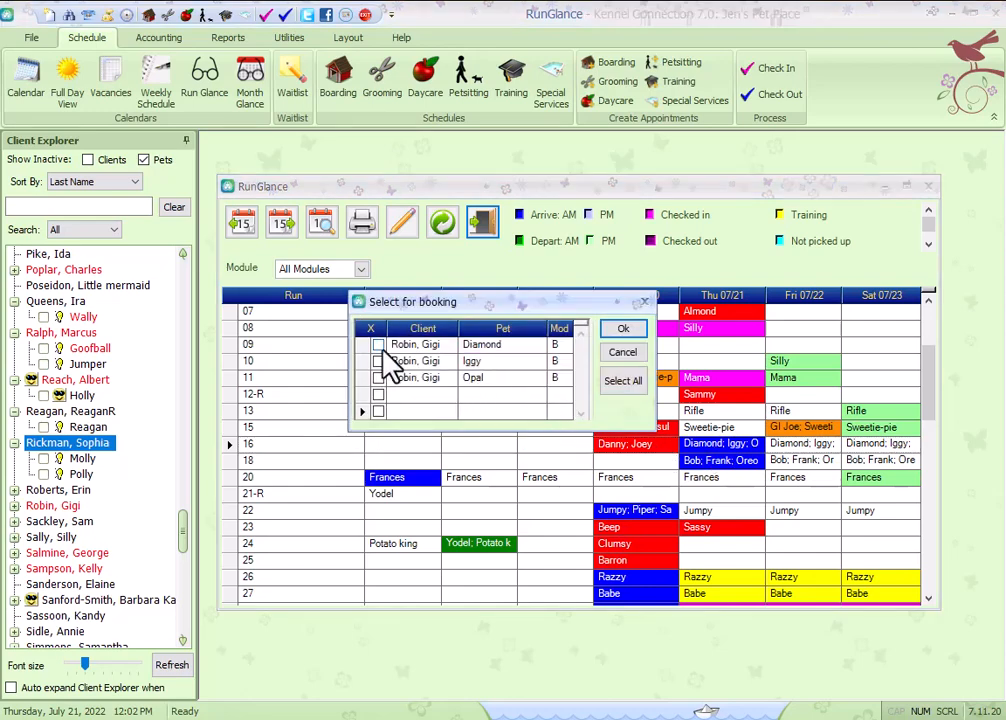
{"action": "left_click", "coordinate": [378, 361]}
{"action": "left_click", "coordinate": [378, 378]}
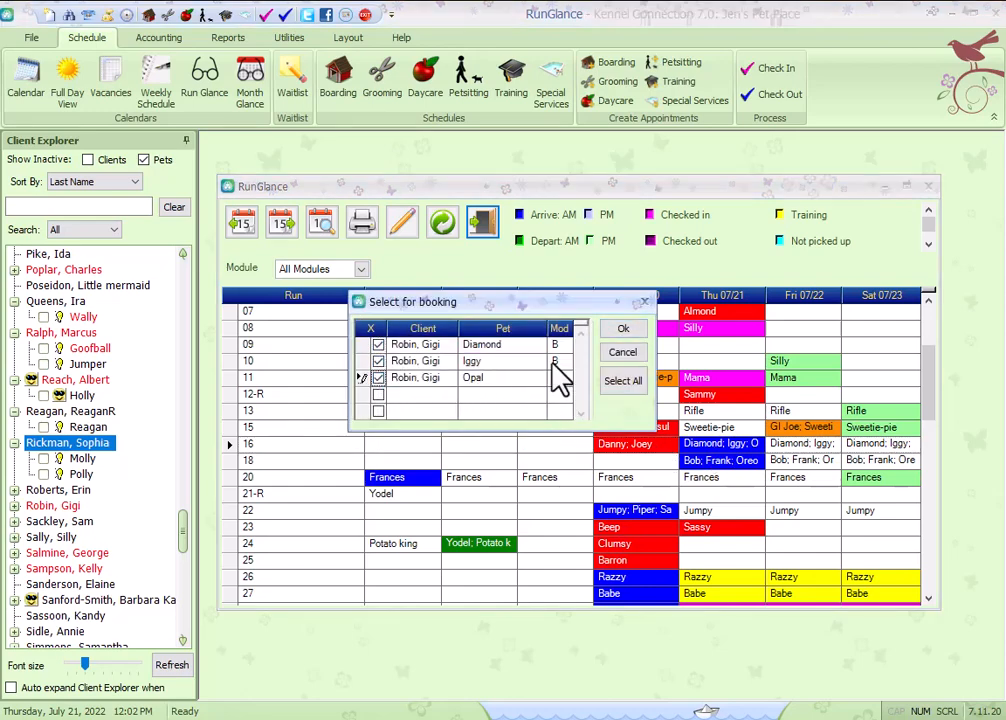
{"action": "left_click", "coordinate": [630, 330]}
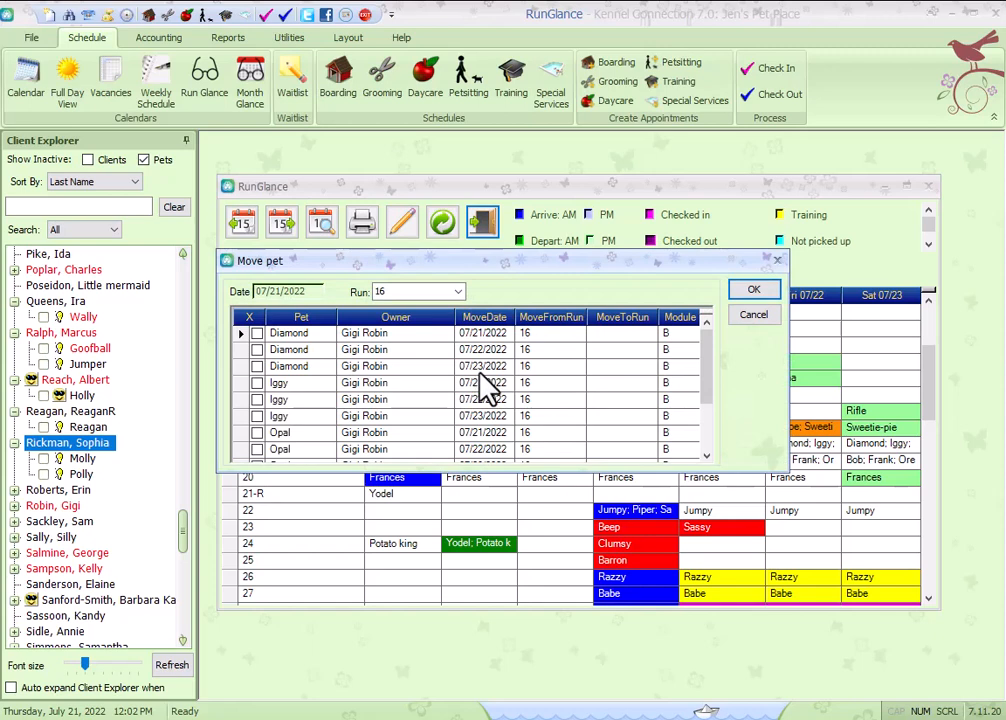
Move the 07/21 stays of Diamond, Iggy and Opal to a different run and confirm.
{"action": "left_click", "coordinate": [257, 334]}
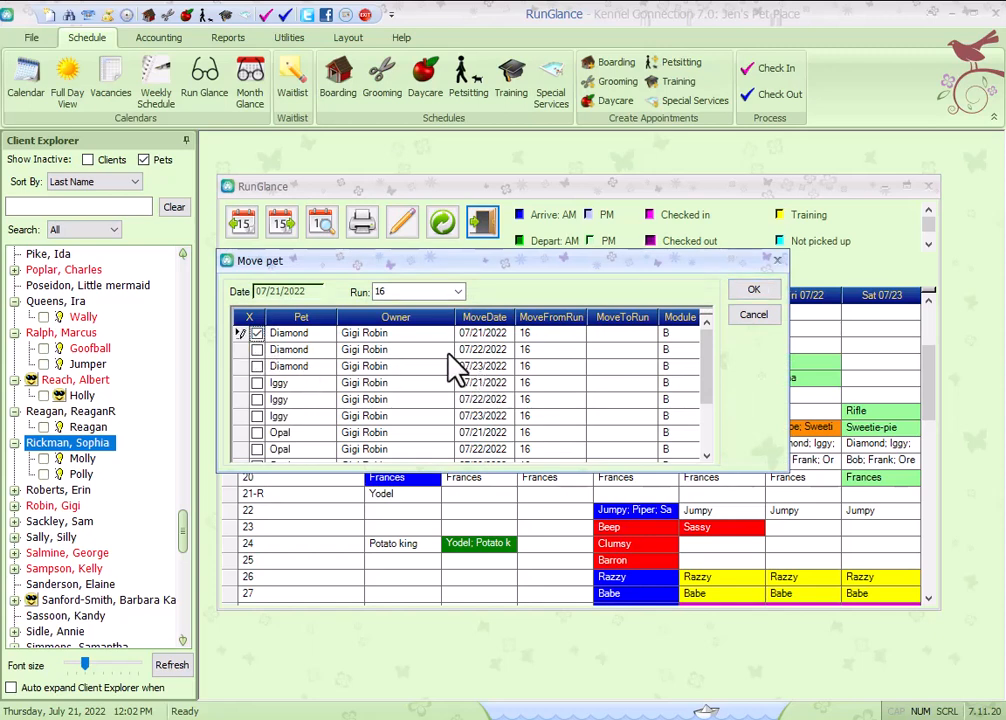
{"action": "left_click", "coordinate": [257, 383]}
{"action": "left_click", "coordinate": [257, 432]}
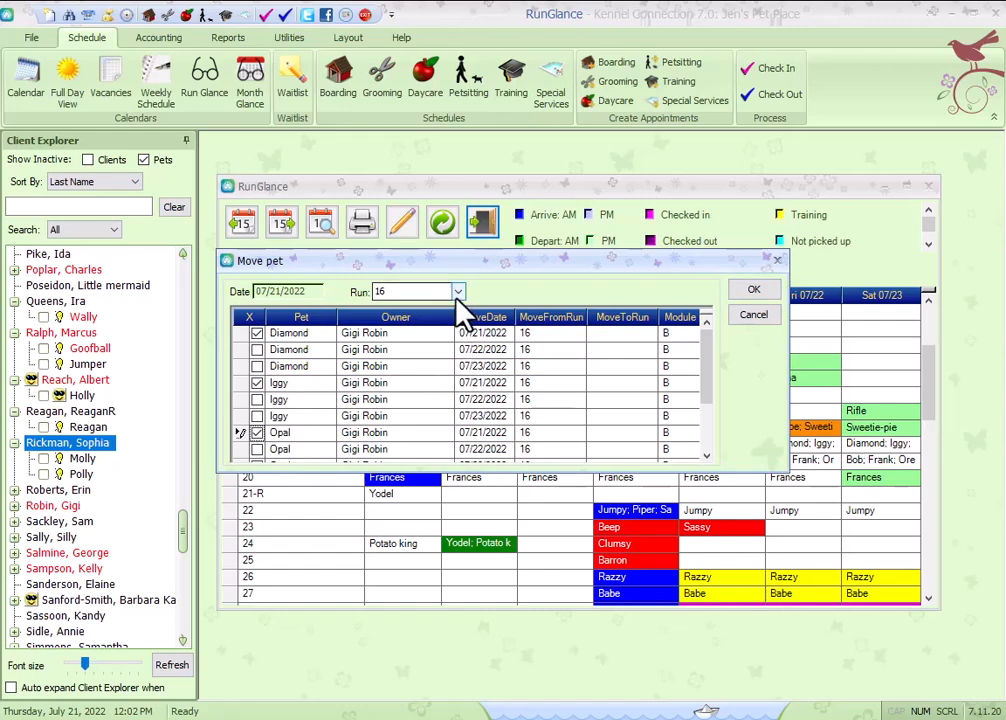
{"action": "left_click_drag", "start_coordinate": [520, 272], "coordinate": [535, 297]}
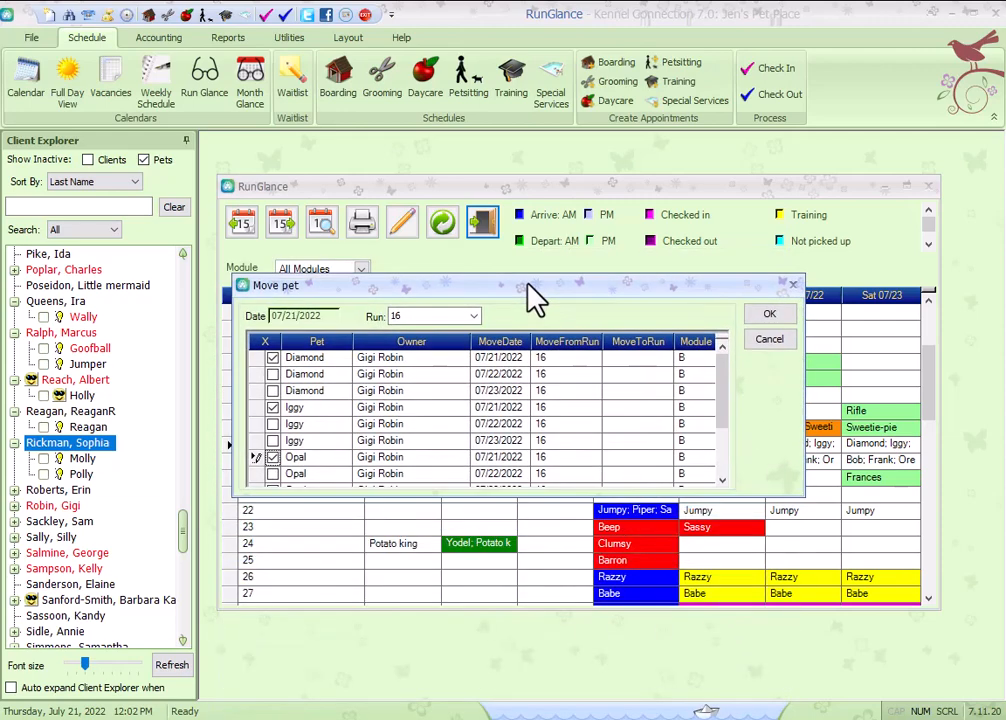
{"action": "left_click", "coordinate": [474, 316]}
{"action": "scroll", "coordinate": [411, 370], "scroll_direction": "up", "scroll_amount": 3}
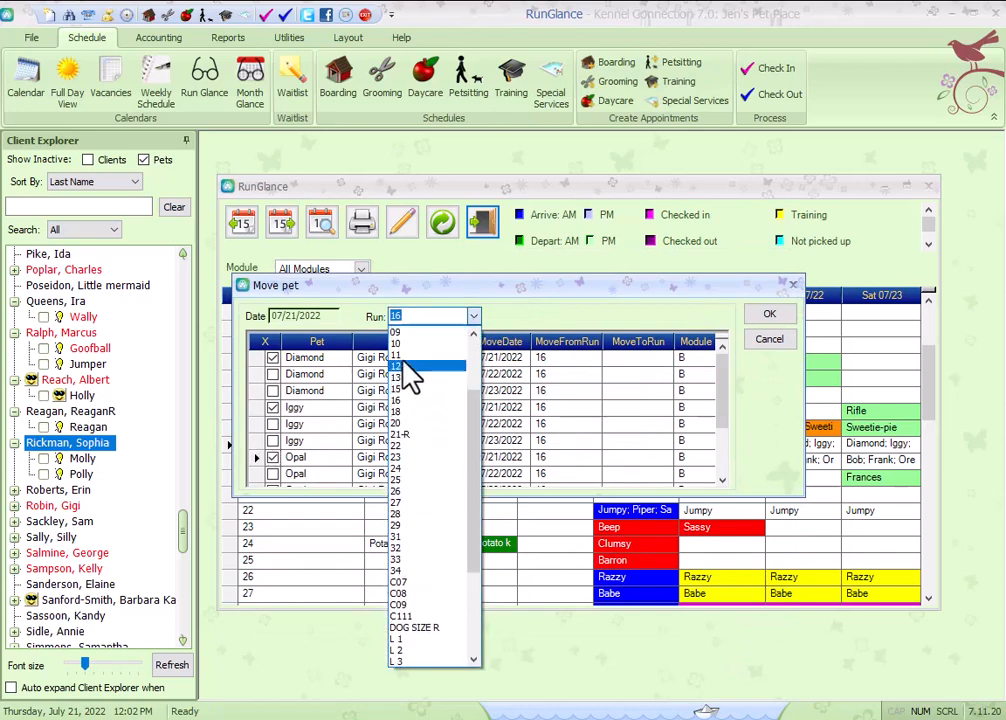
{"action": "left_click", "coordinate": [411, 341]}
{"action": "left_click", "coordinate": [768, 314]}
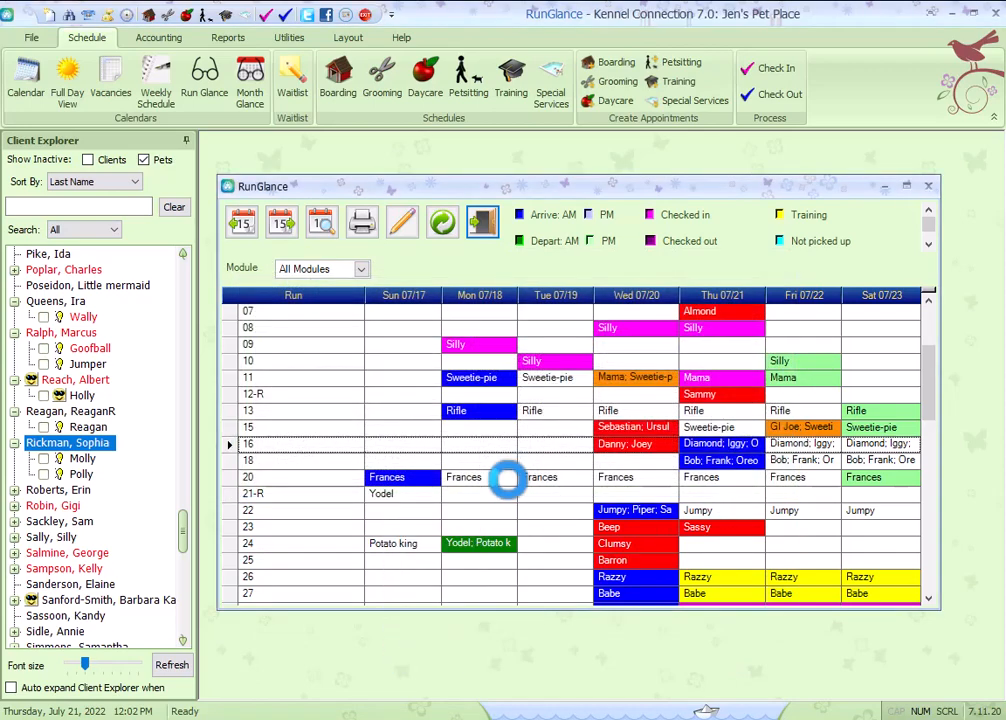
Close the run glance overview and open the month glance overview for July 2022.
{"action": "scroll", "coordinate": [545, 418], "scroll_direction": "up", "scroll_amount": 2}
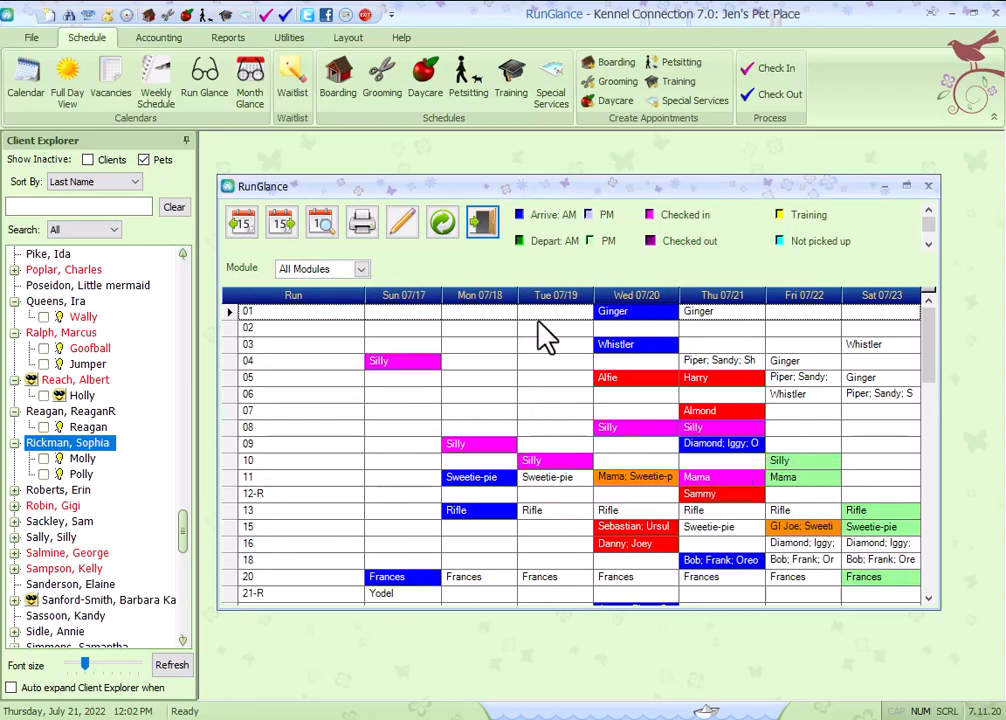
{"action": "left_click", "coordinate": [927, 186]}
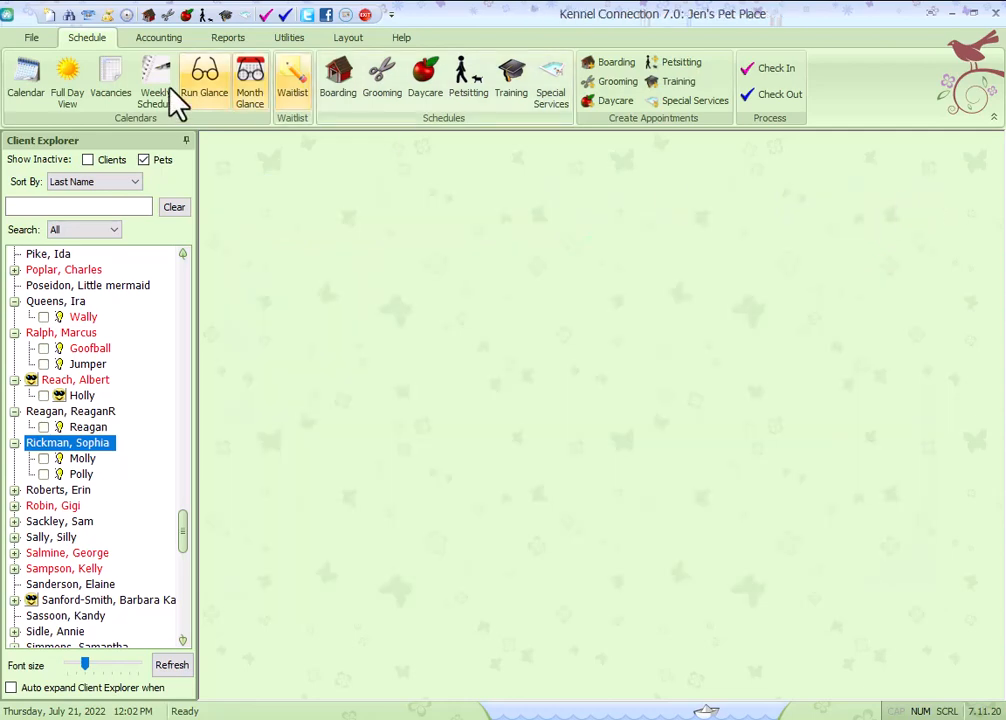
{"action": "left_click", "coordinate": [252, 88]}
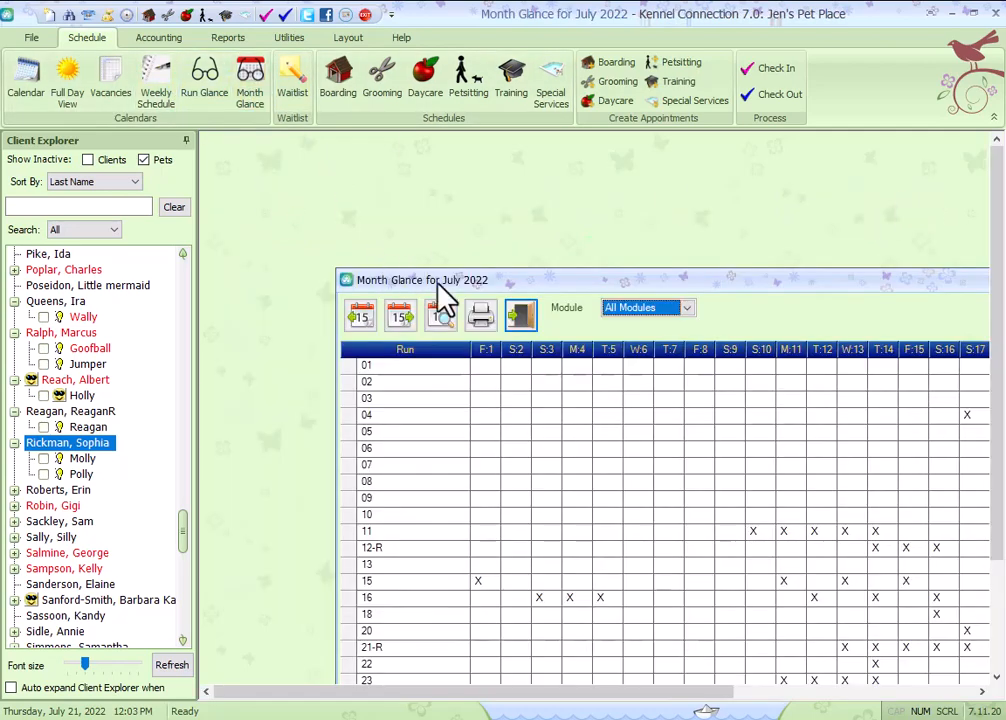
{"action": "left_click_drag", "start_coordinate": [438, 282], "coordinate": [306, 168]}
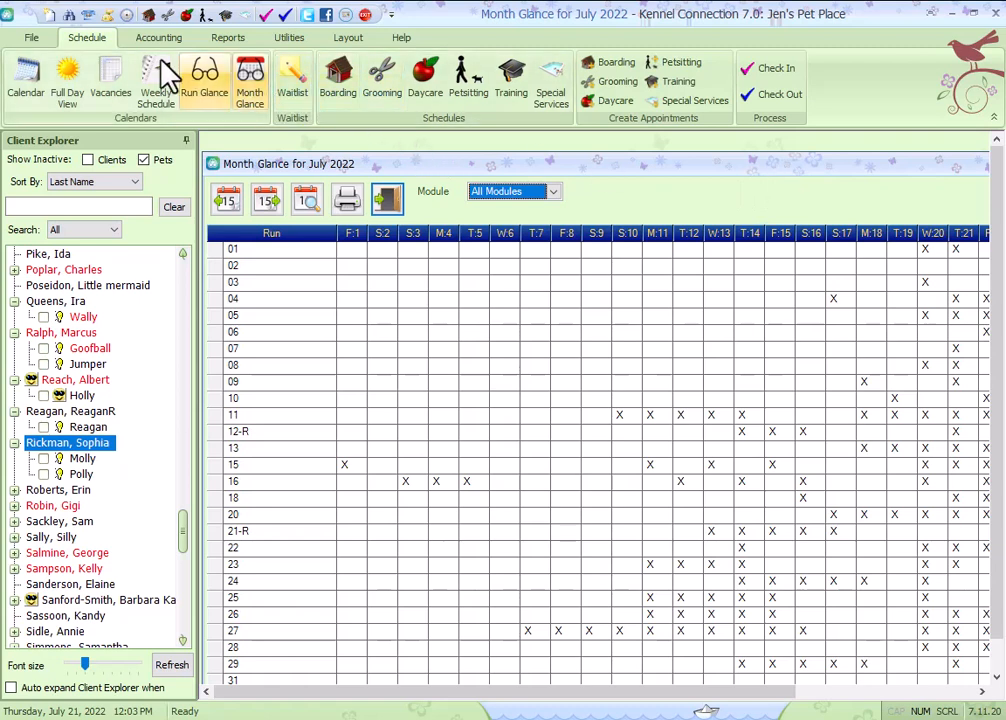
Close all open windows.
{"action": "left_click", "coordinate": [38, 38]}
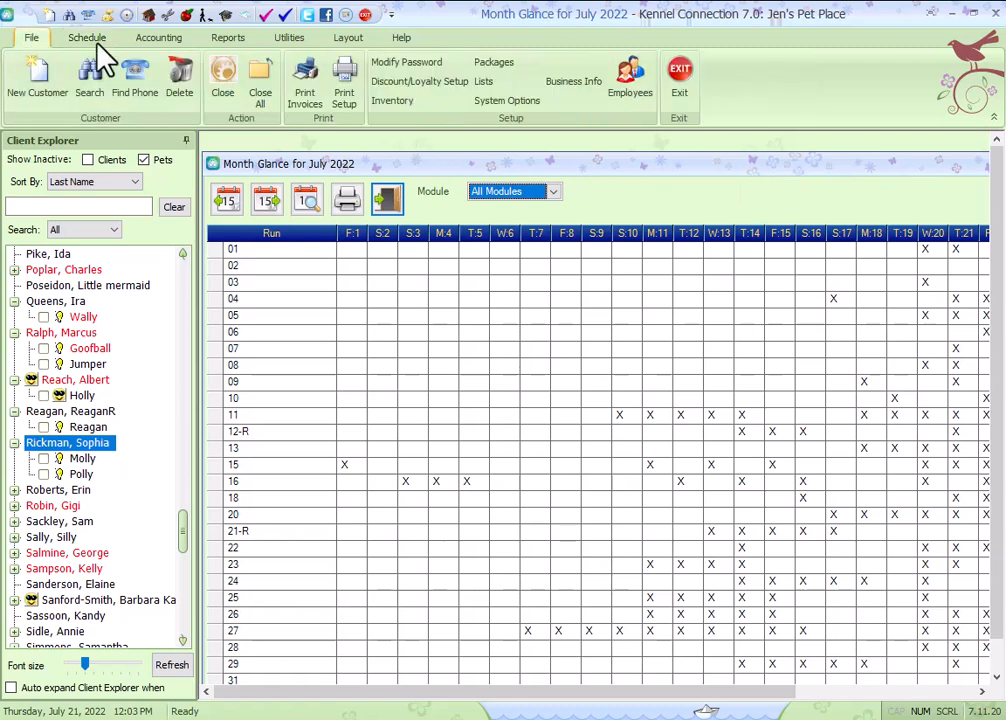
{"action": "left_click", "coordinate": [262, 84]}
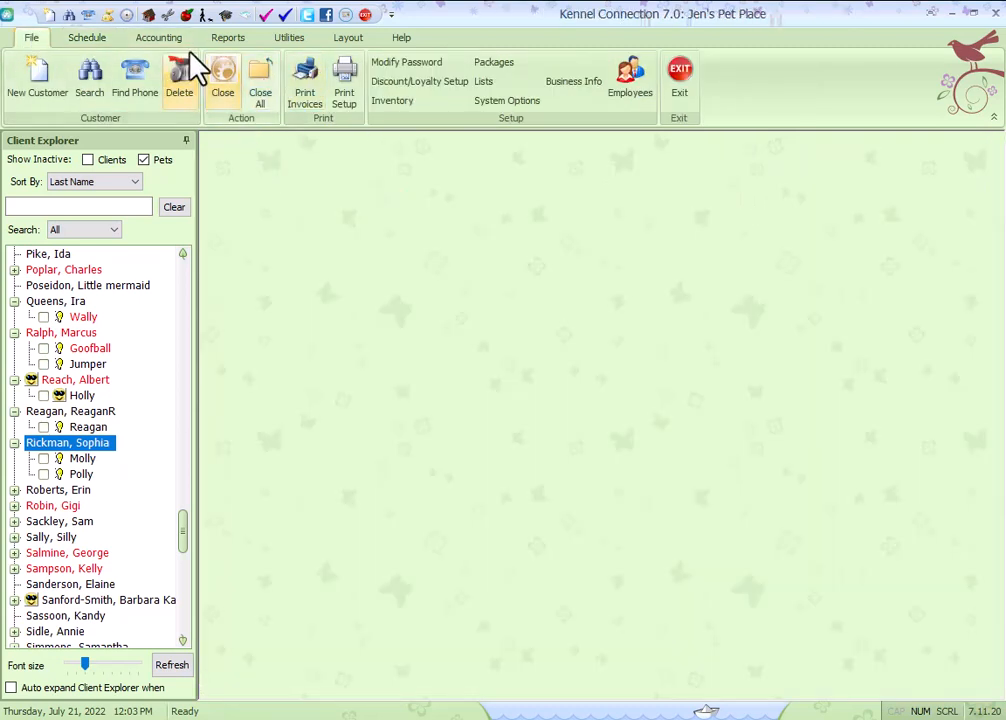
Try to open the Move Pet Report from the boarding reports without the boarding schedule open.
{"action": "left_click", "coordinate": [232, 38]}
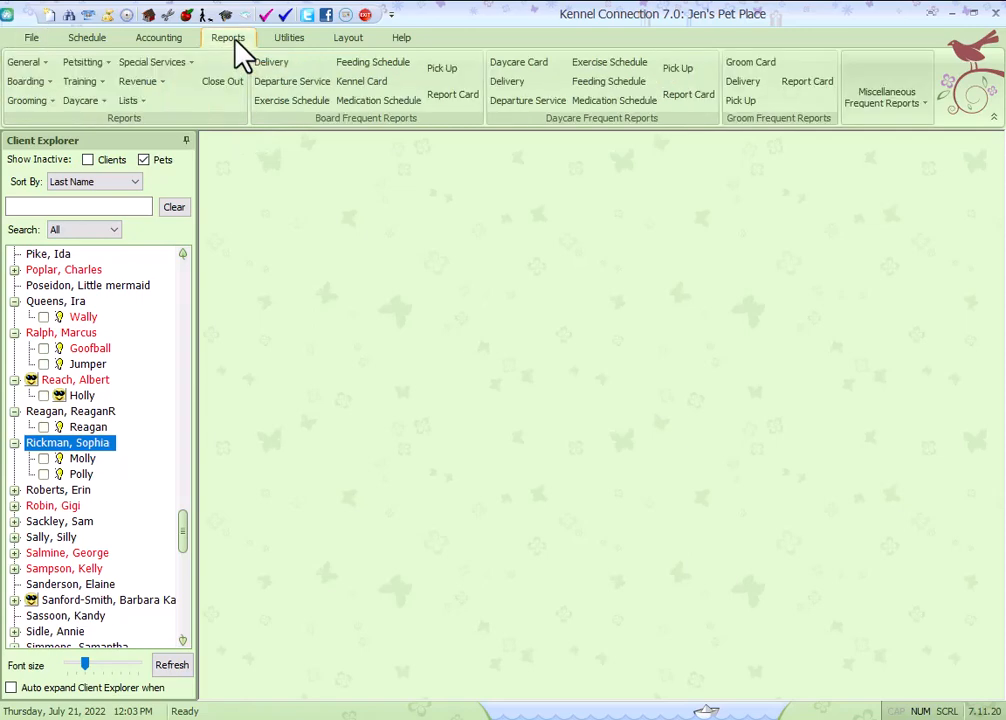
{"action": "left_click", "coordinate": [28, 84]}
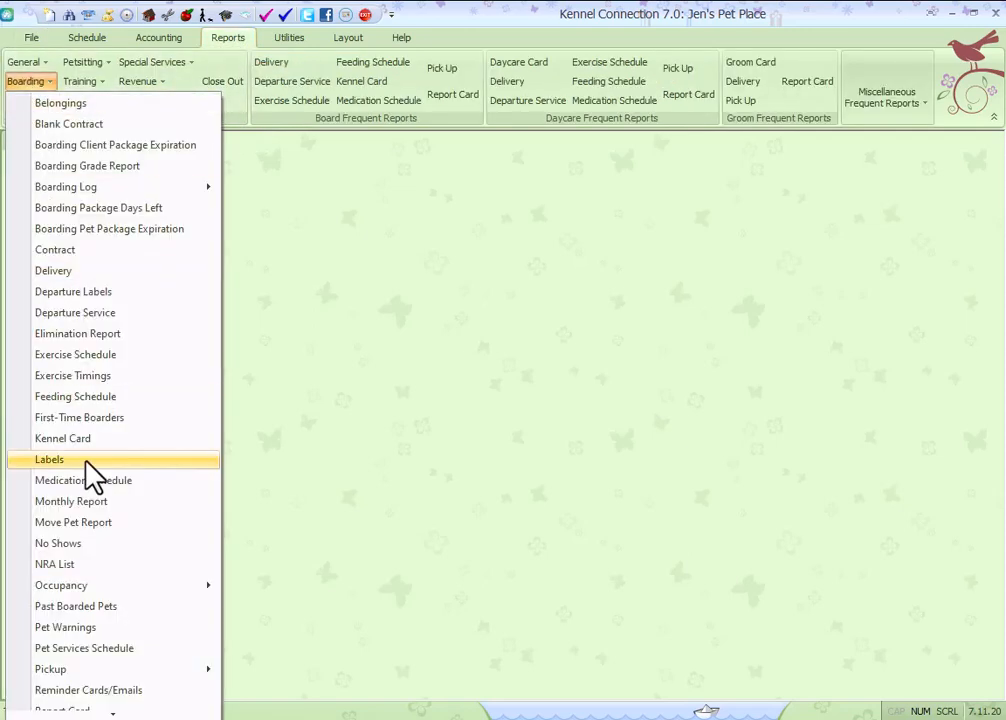
{"action": "left_click", "coordinate": [86, 523]}
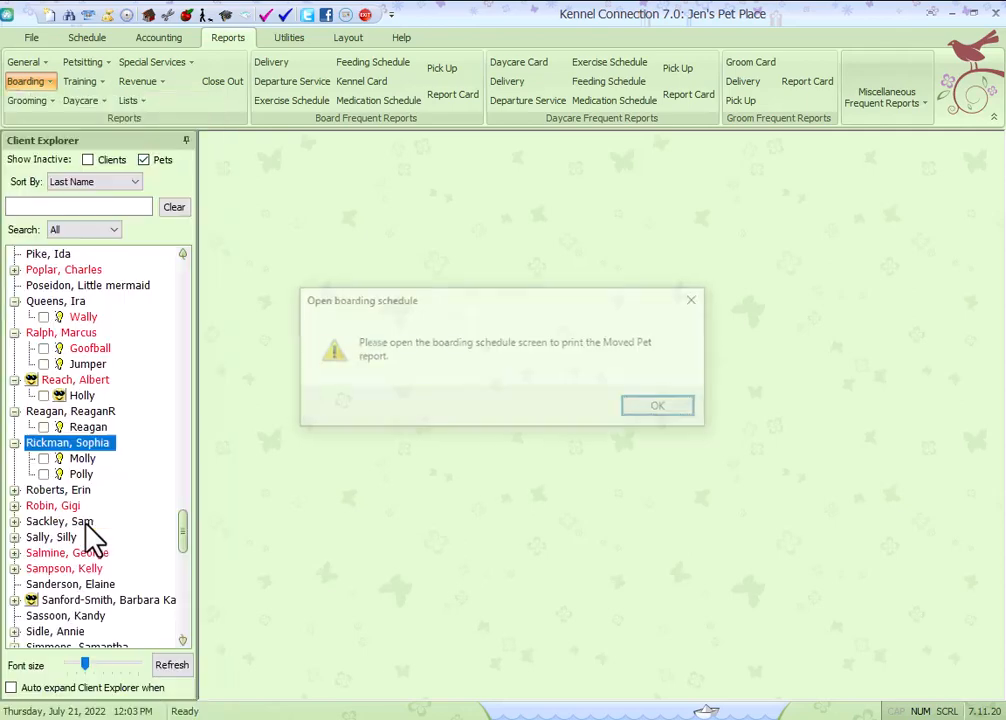
{"action": "left_click", "coordinate": [663, 409]}
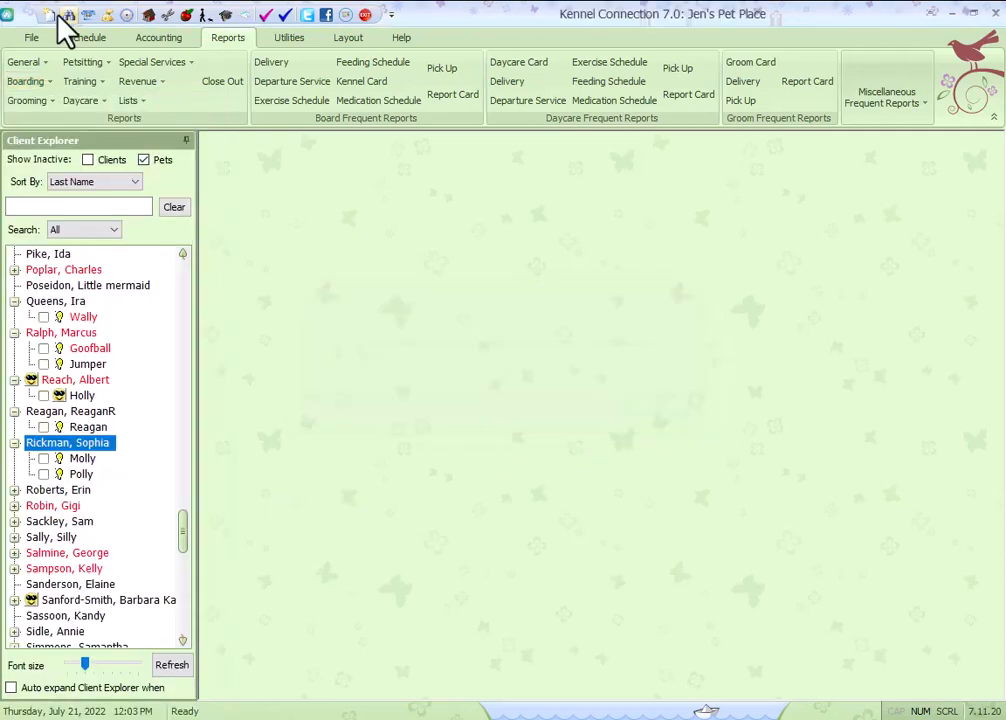
Open the boarding schedule, then view the Move Pet Report for 07/21/2022 maximized and close it.
{"action": "left_click", "coordinate": [148, 15]}
{"action": "left_click", "coordinate": [29, 81]}
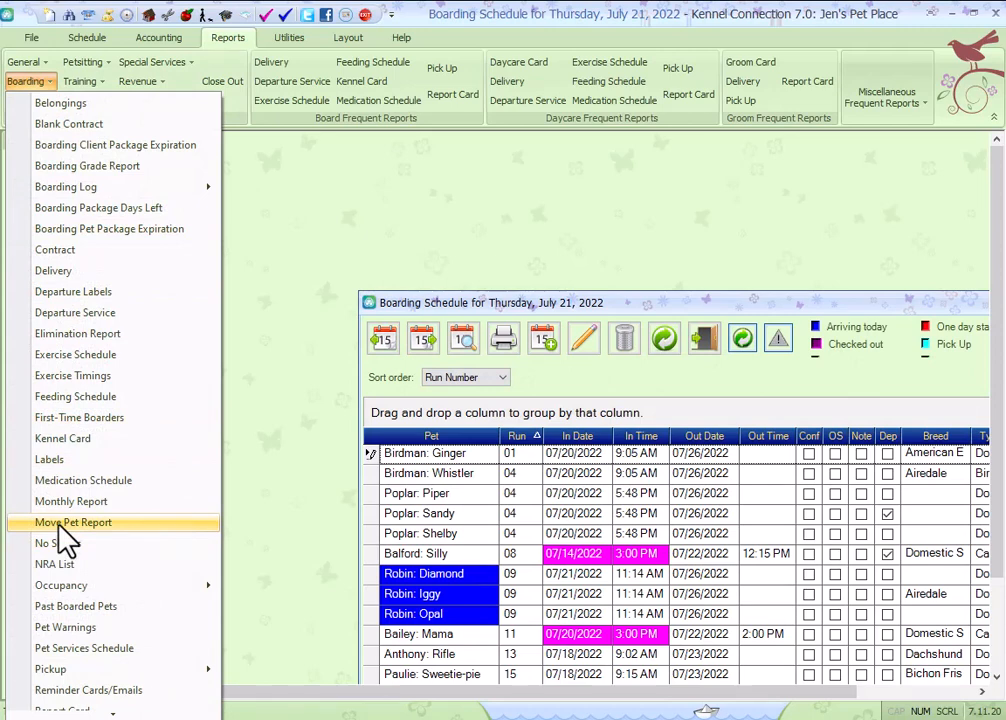
{"action": "left_click", "coordinate": [57, 528]}
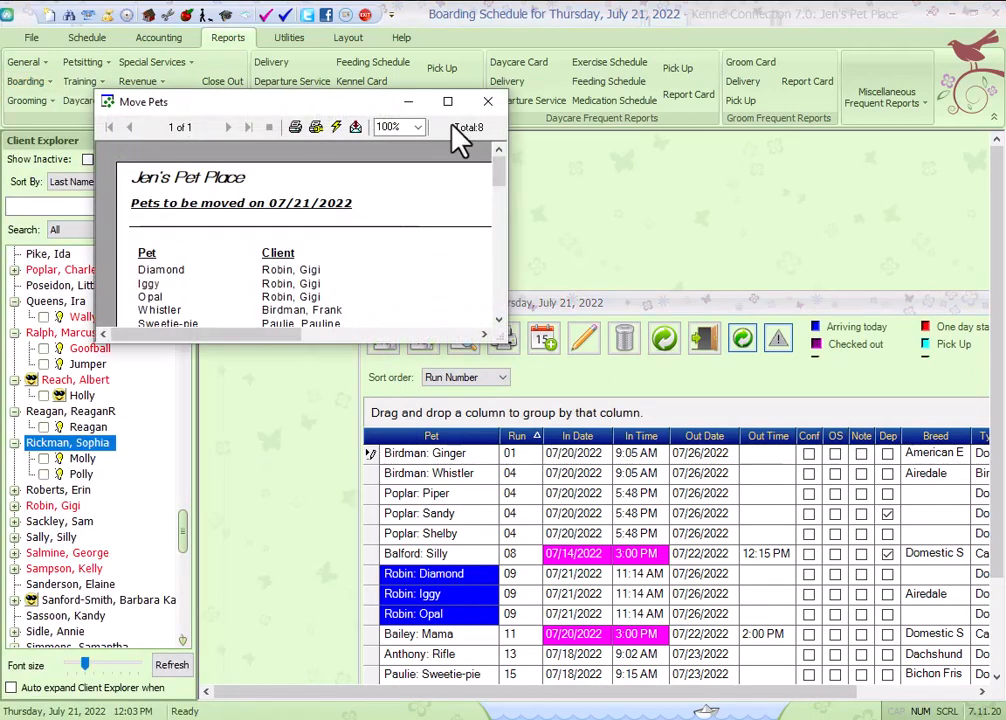
{"action": "left_click", "coordinate": [449, 100]}
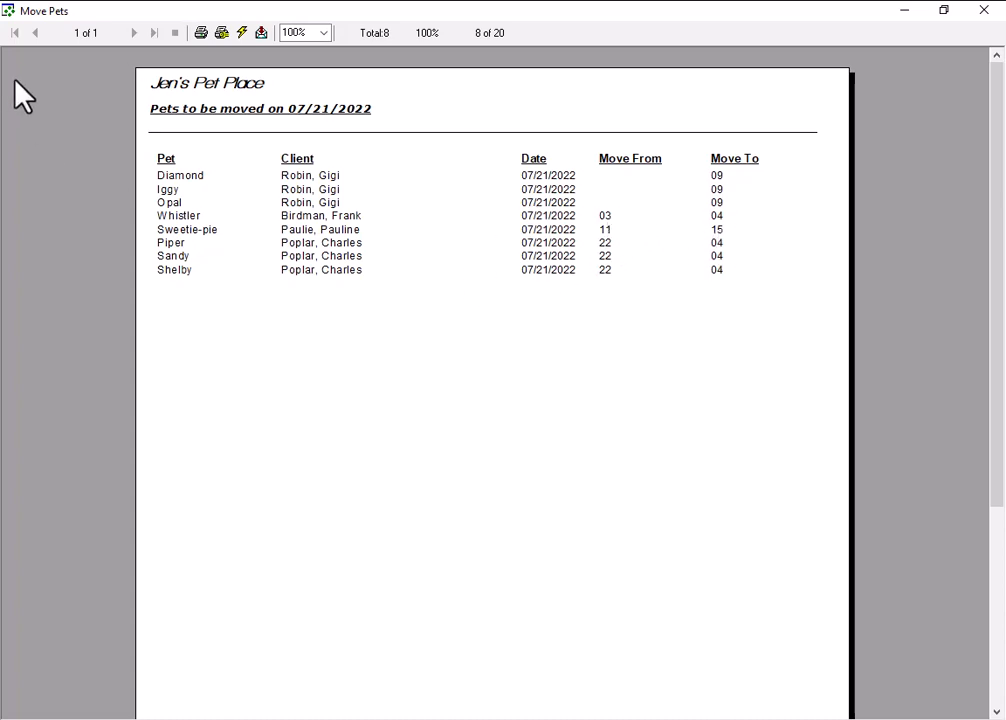
{"action": "left_click", "coordinate": [7, 10]}
{"action": "left_click", "coordinate": [38, 134]}
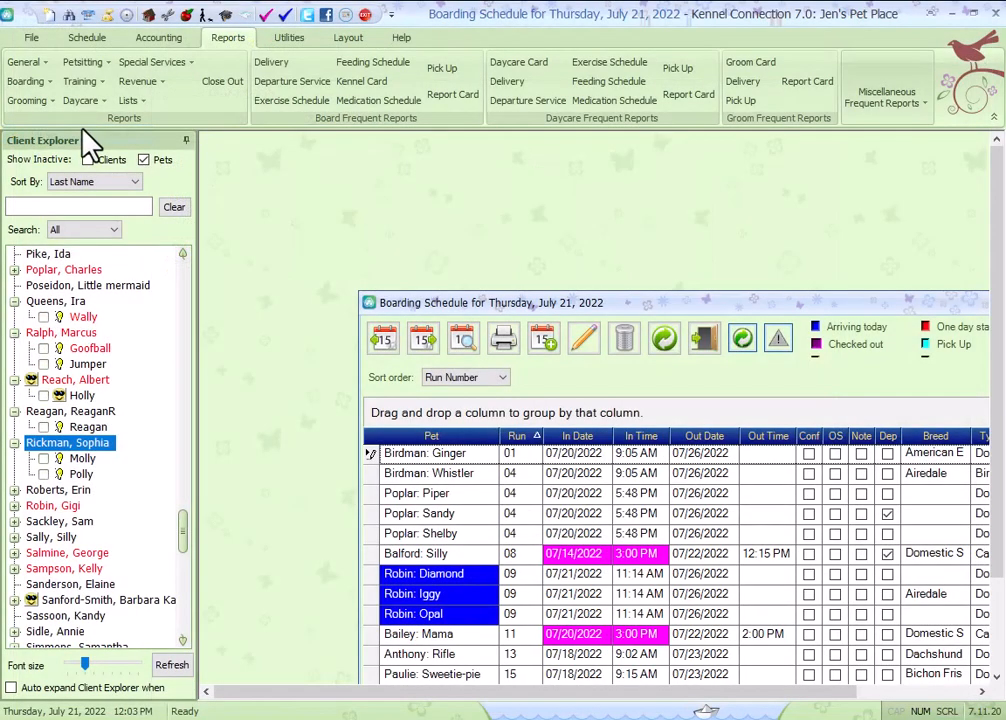
Run the boarding Run Availability occupancy report from 07/21/2022 to 07/28/2022, including only runs where a pet has checked out.
{"action": "left_click", "coordinate": [25, 82]}
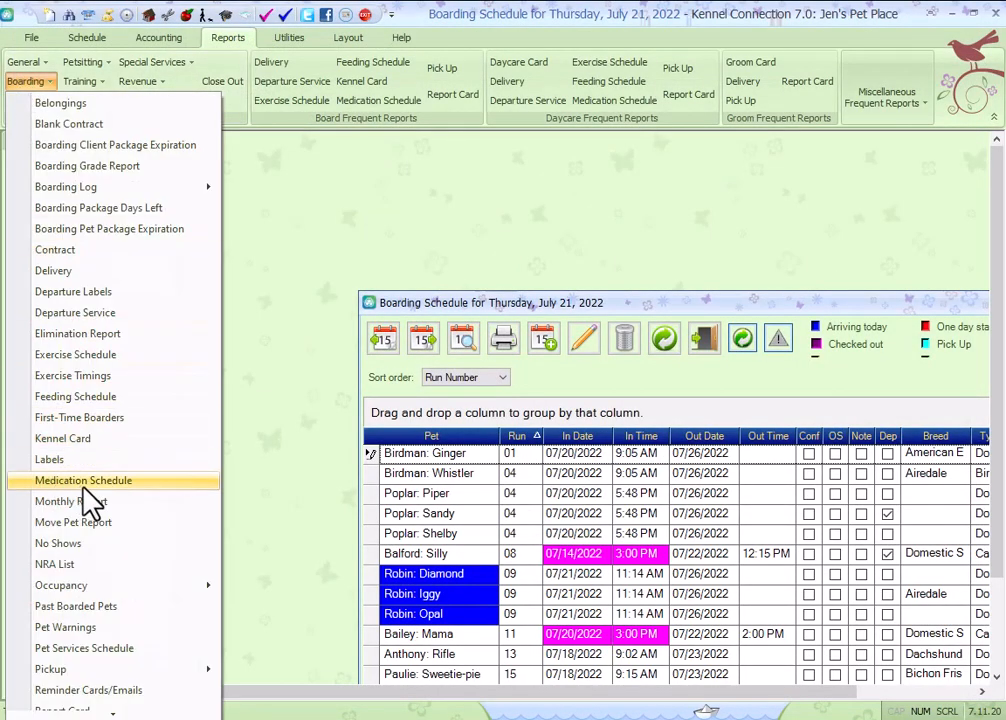
{"action": "mouse_move", "coordinate": [112, 588]}
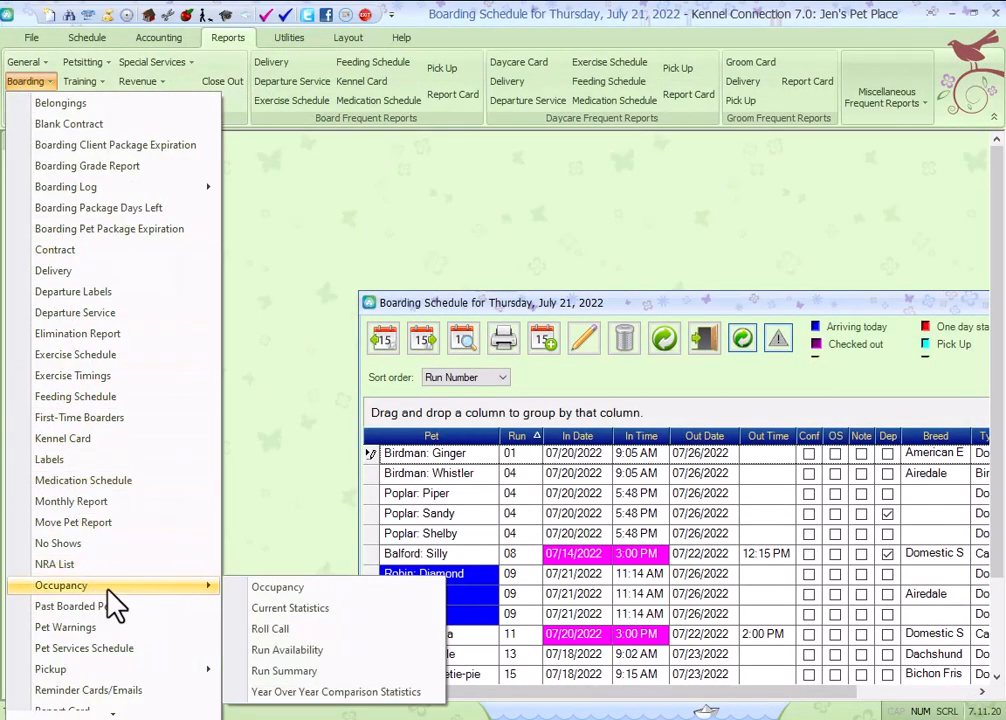
{"action": "left_click", "coordinate": [330, 650]}
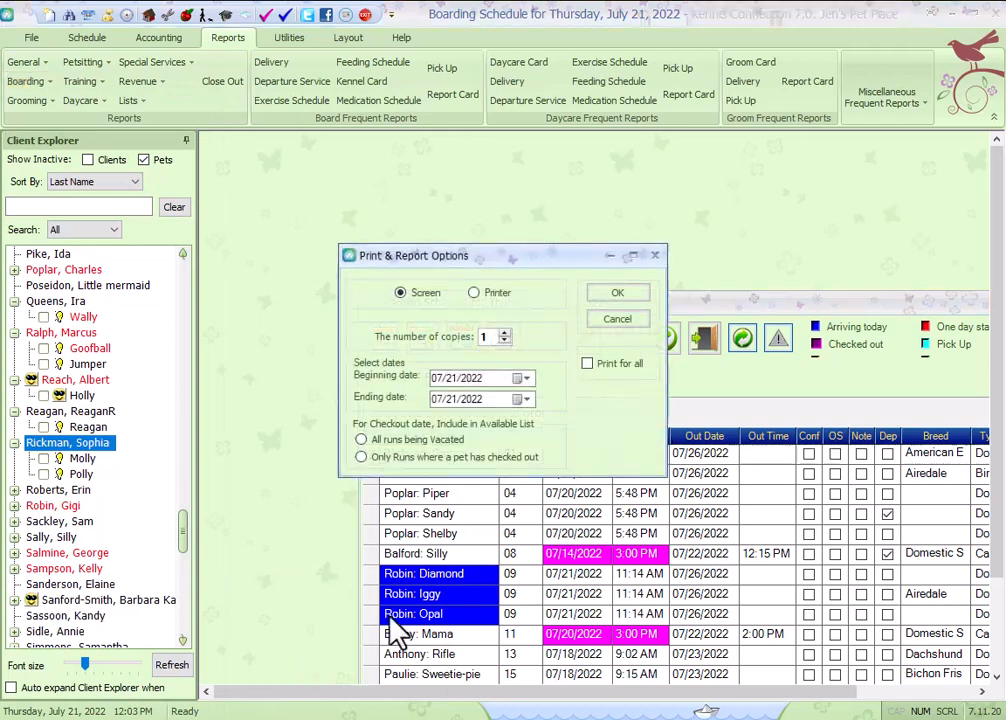
{"action": "left_click", "coordinate": [530, 399]}
{"action": "left_click", "coordinate": [549, 508]}
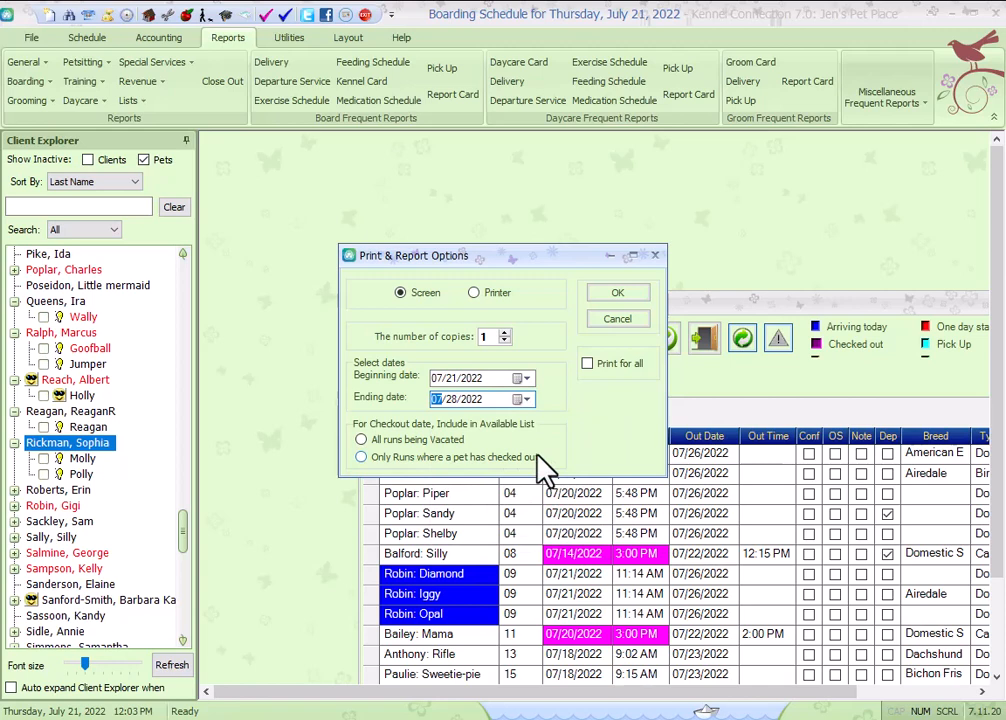
{"action": "left_click", "coordinate": [361, 440]}
{"action": "left_click", "coordinate": [361, 456]}
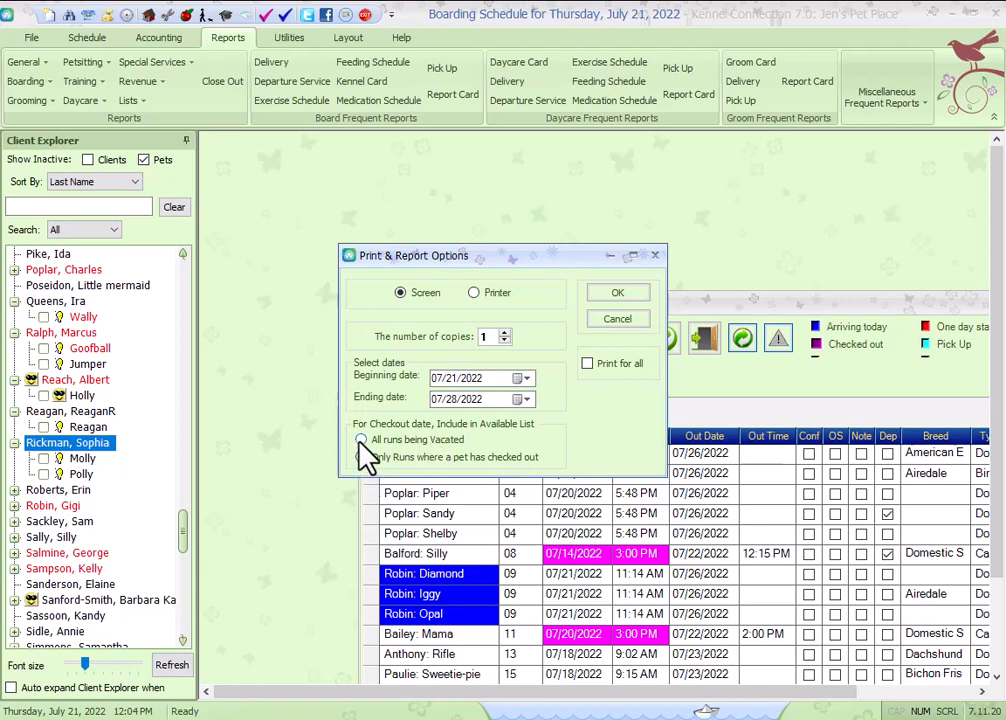
{"action": "left_click", "coordinate": [614, 294]}
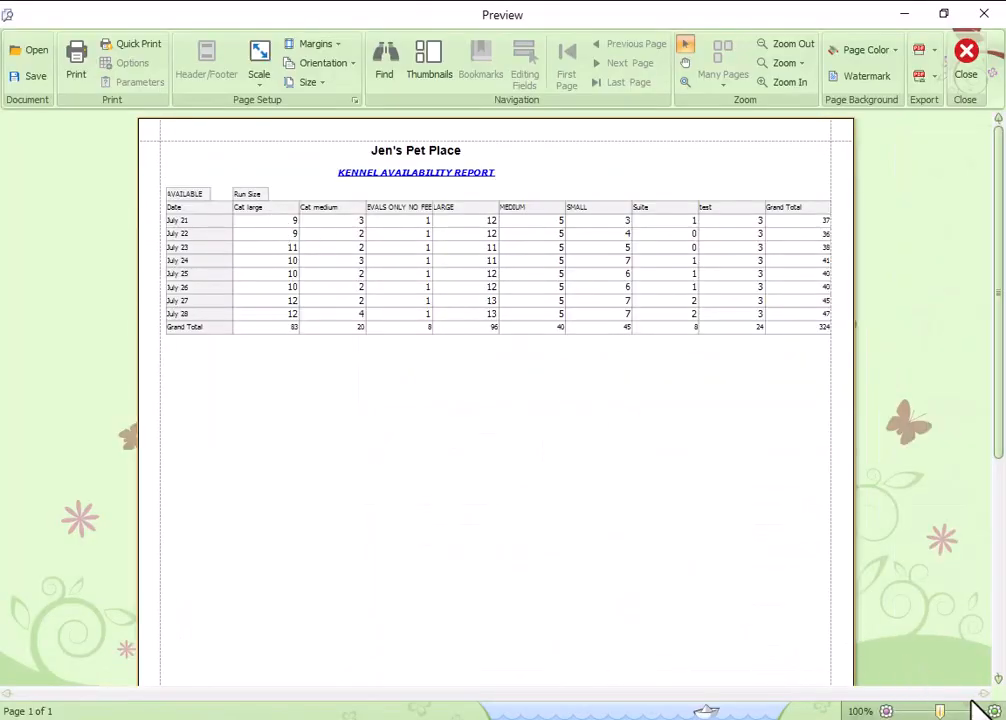
Zoom in on the kennel availability report preview and close it.
{"action": "left_click", "coordinate": [993, 713]}
{"action": "left_click", "coordinate": [993, 713]}
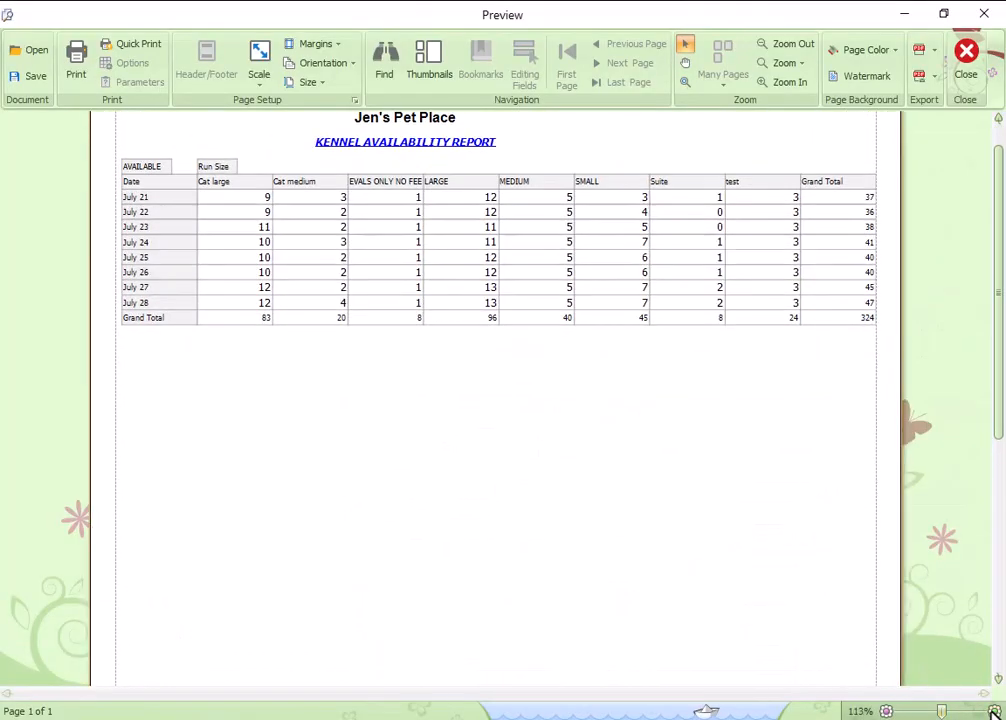
{"action": "left_click", "coordinate": [993, 713]}
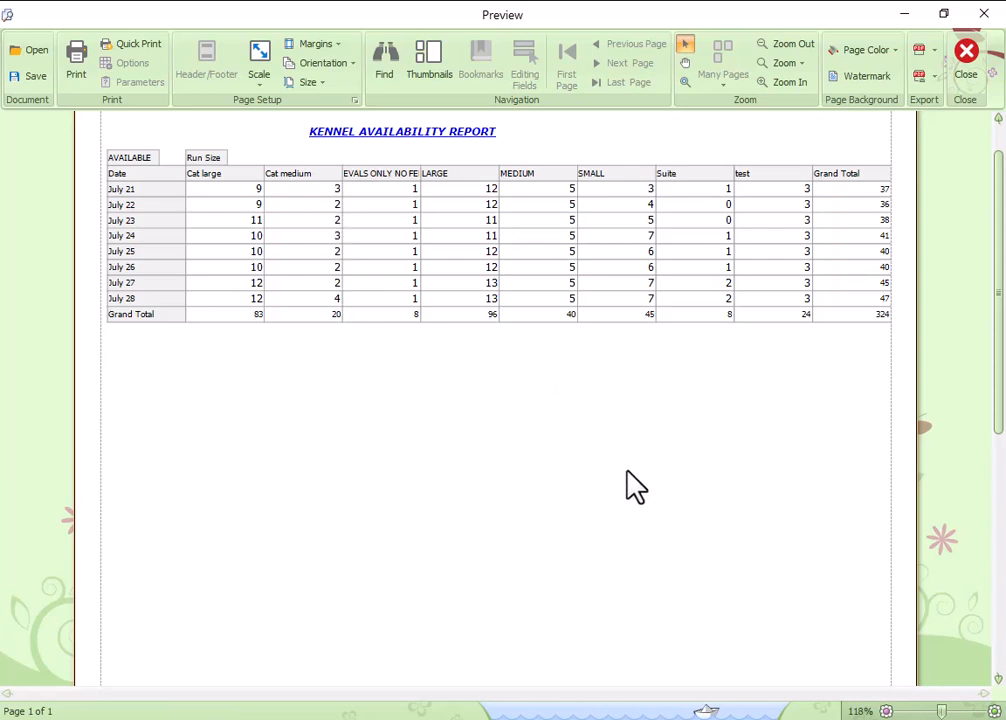
{"action": "left_click", "coordinate": [966, 62]}
Preview the boarding Run Summary occupancy report on screen and close it.
{"action": "left_click", "coordinate": [29, 82]}
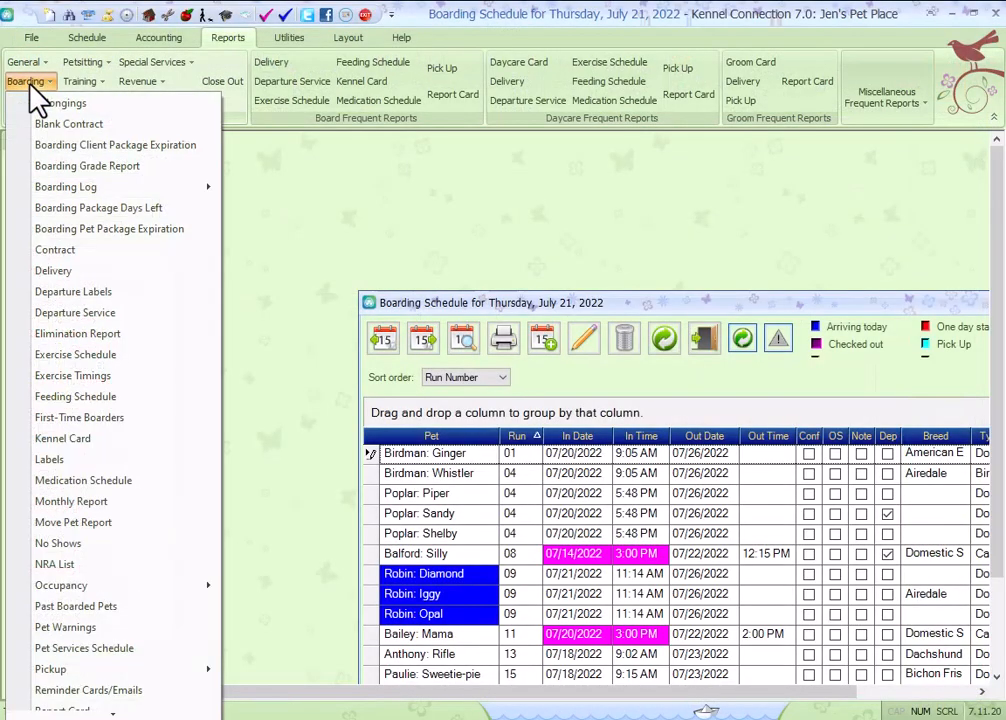
{"action": "mouse_move", "coordinate": [58, 588]}
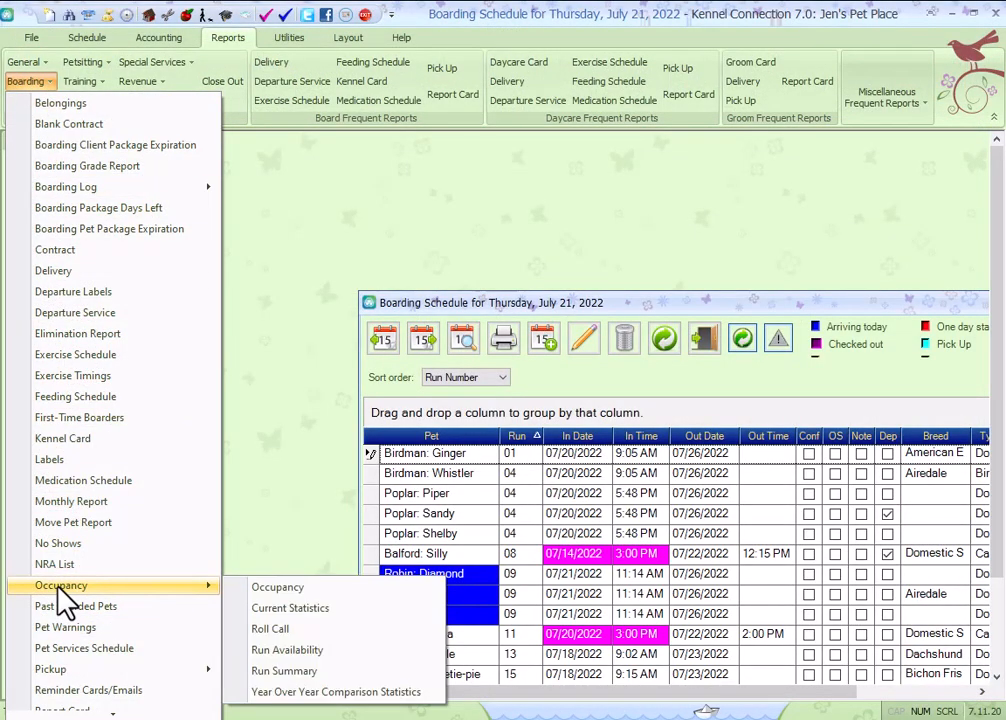
{"action": "left_click", "coordinate": [295, 670]}
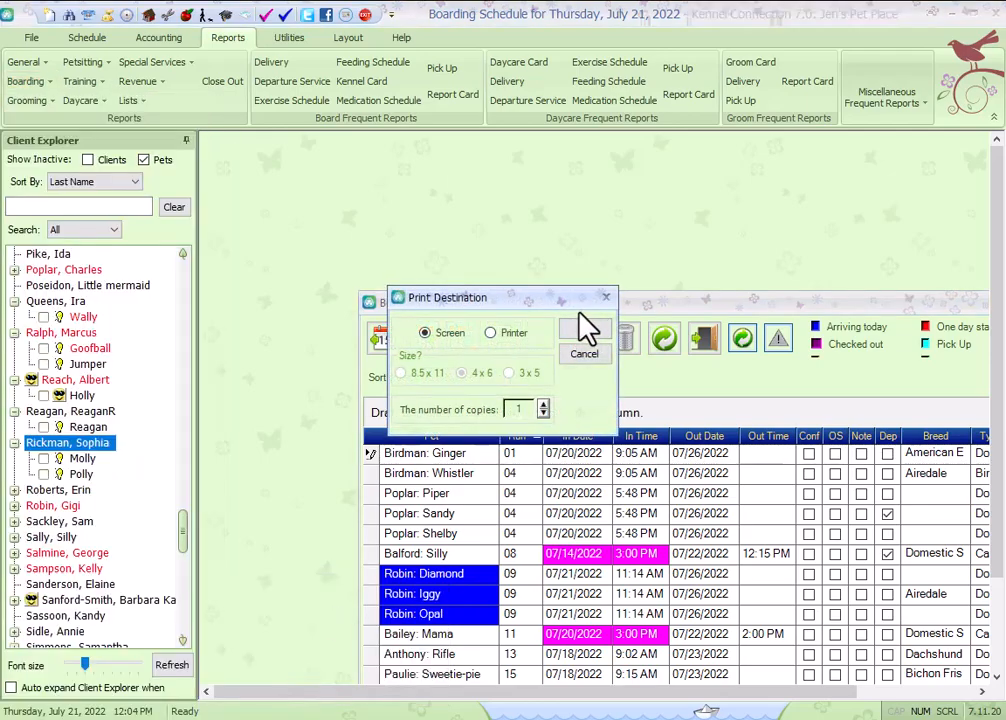
{"action": "left_click", "coordinate": [588, 329]}
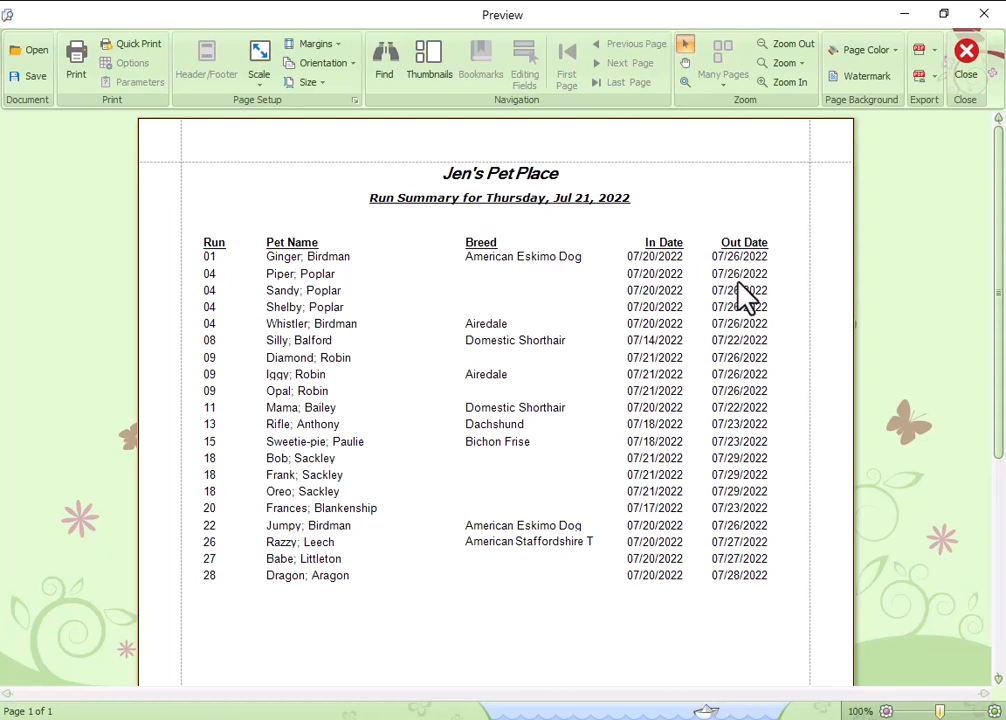
{"action": "left_click", "coordinate": [966, 56]}
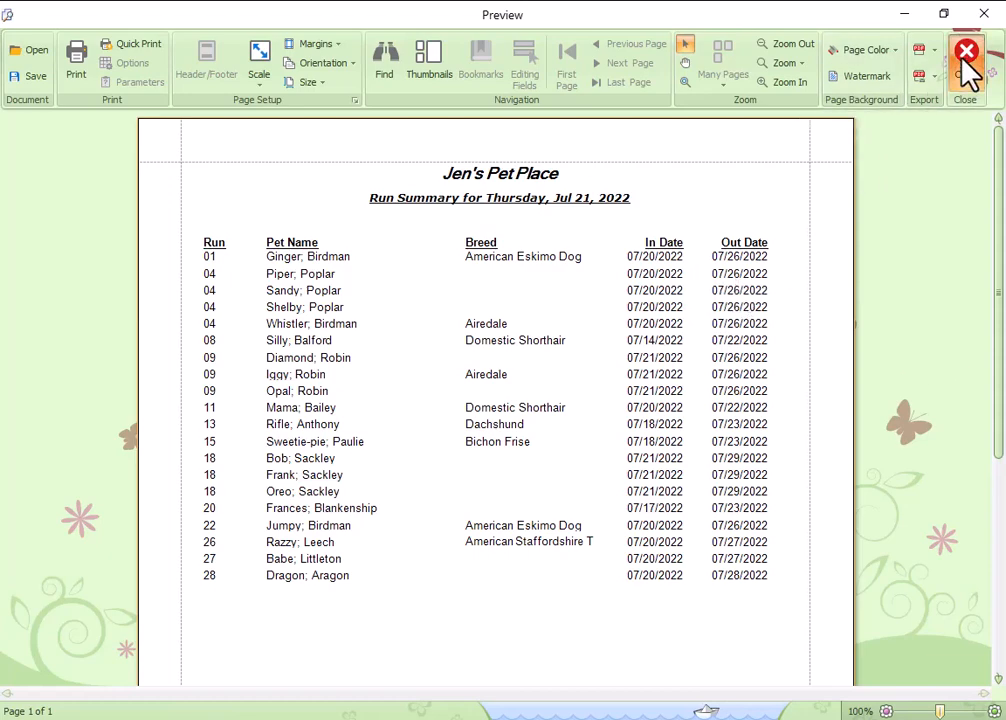